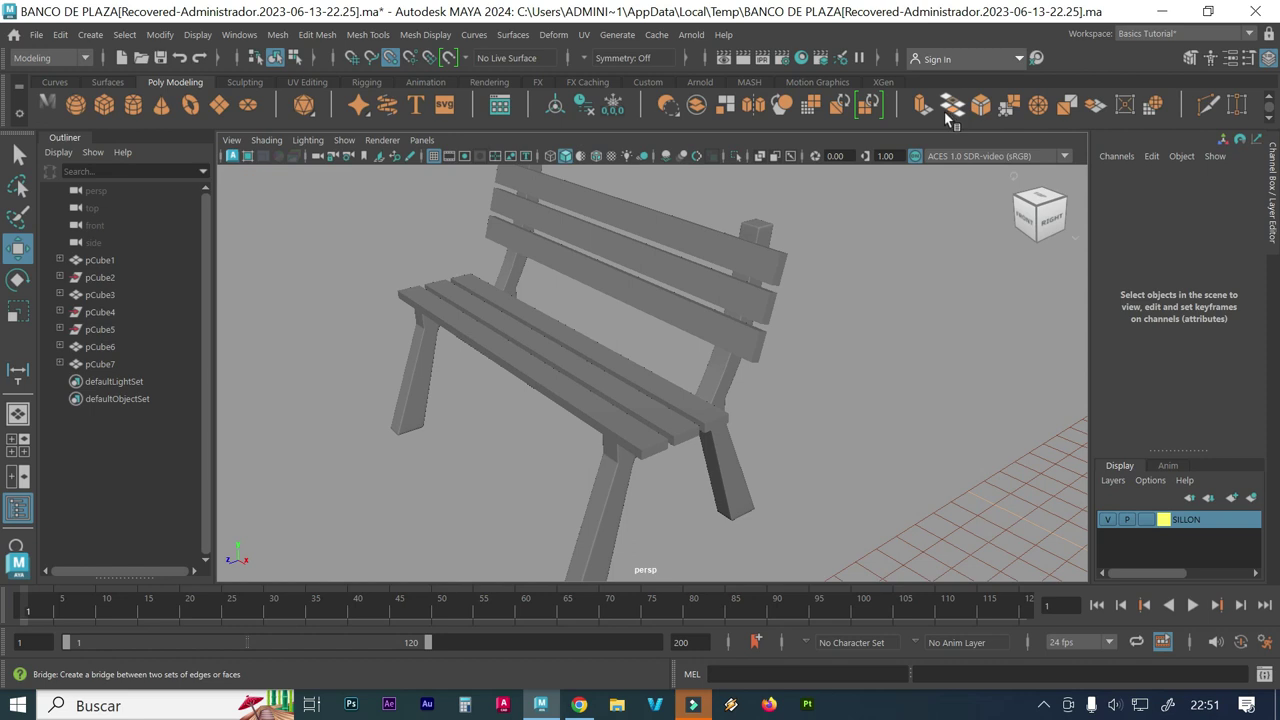
Step: Orbit to view the finished bench's front, then hide the SILLON display layer
{"action": "left_click_drag", "start_coordinate": [604, 418], "coordinate": [592, 390], "text": "alt"}
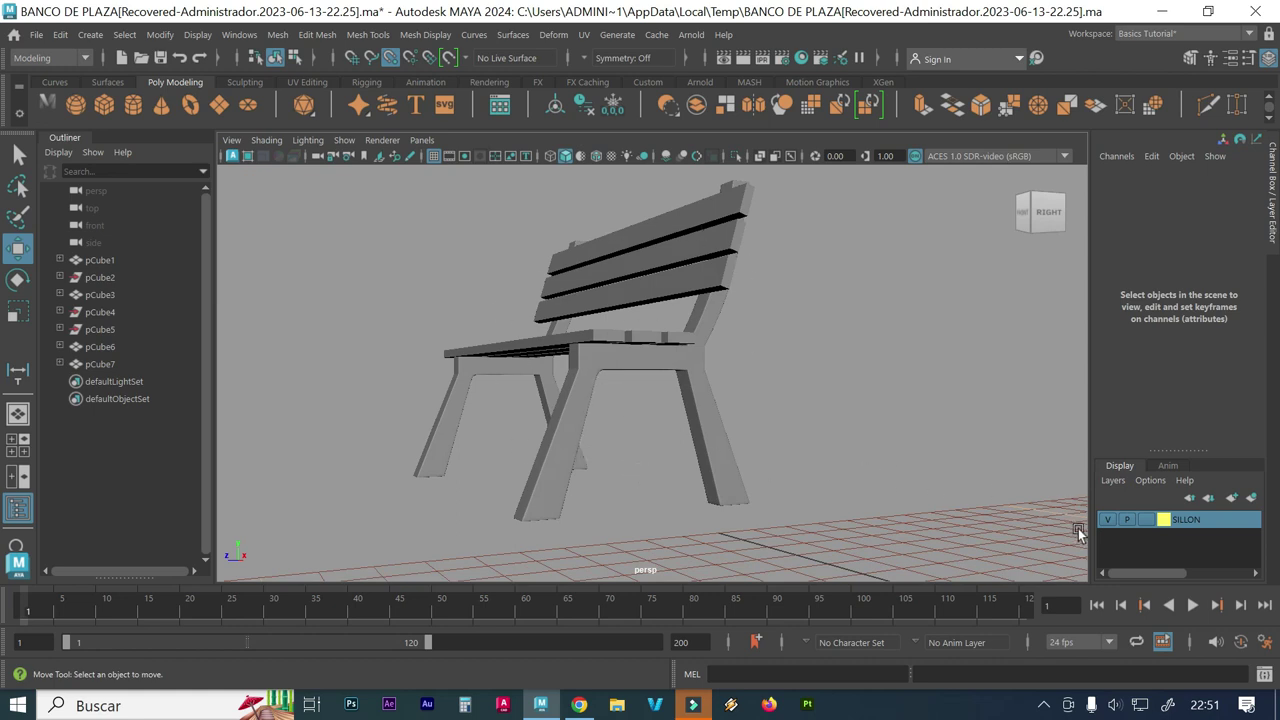
{"action": "left_click", "coordinate": [1108, 520]}
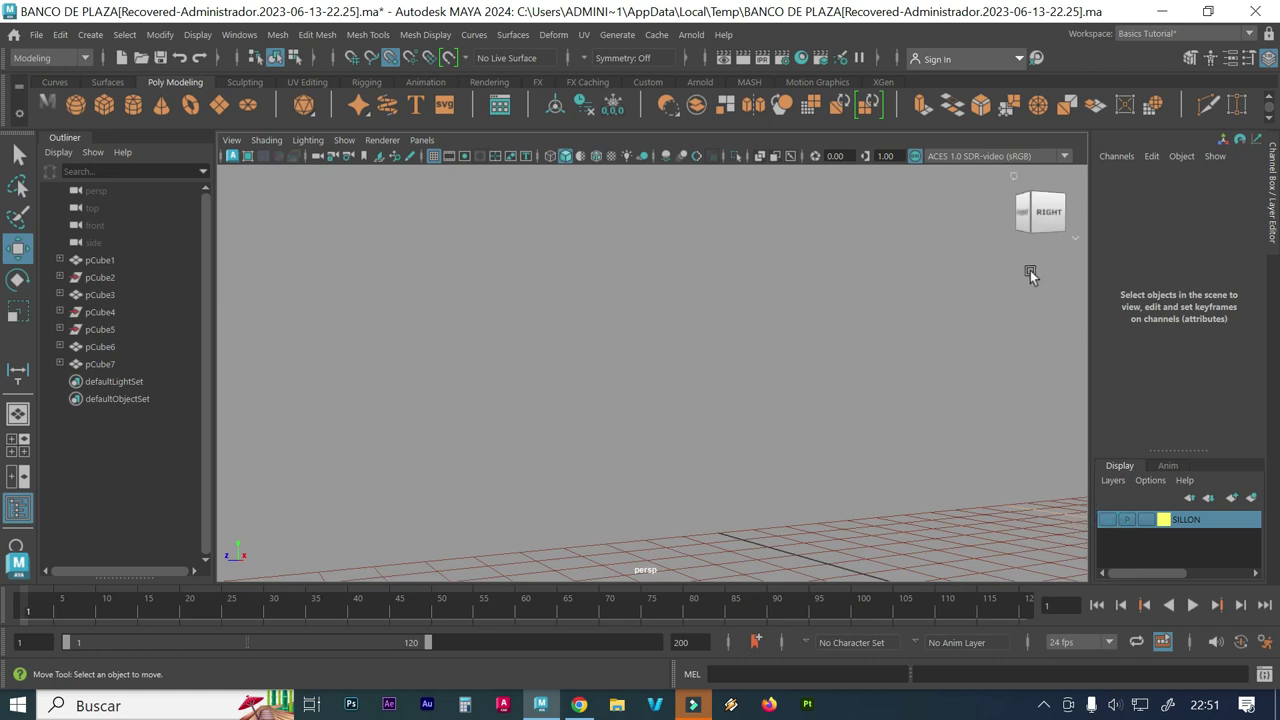
Step: Return to the home perspective view and confirm centimeter and degree working units in Preferences
{"action": "left_click", "coordinate": [1017, 173]}
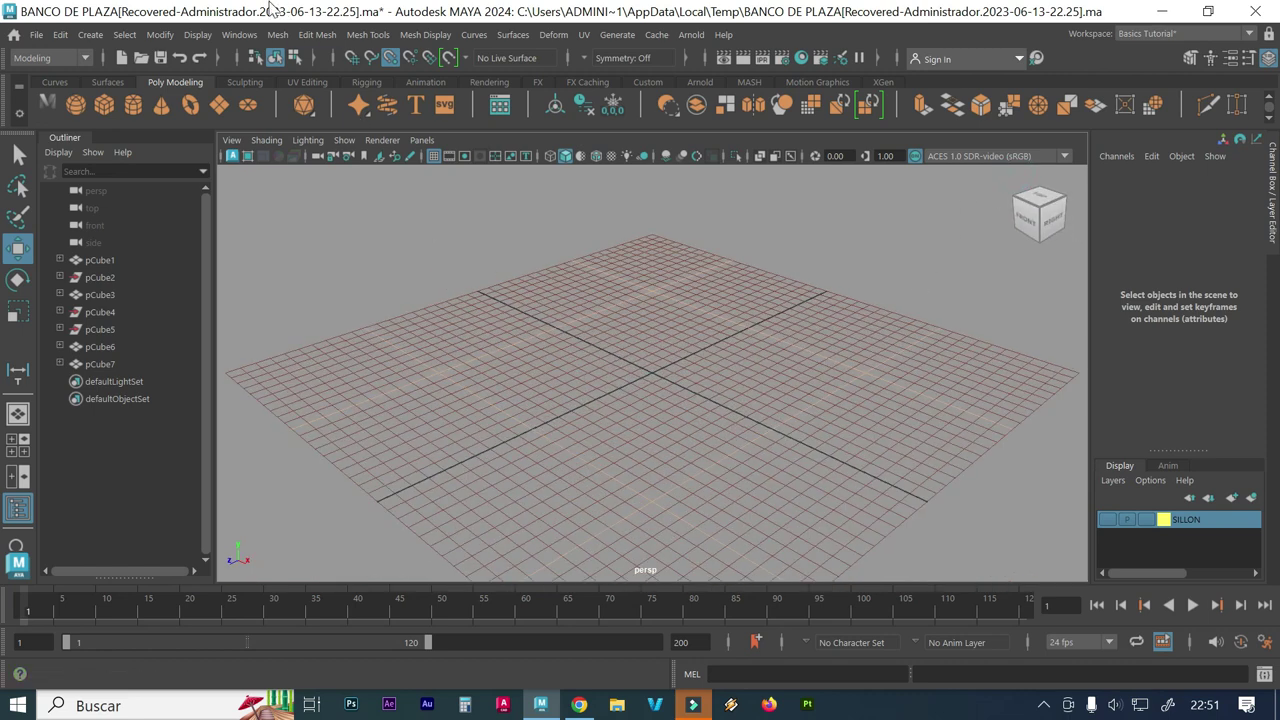
{"action": "left_click", "coordinate": [239, 34]}
{"action": "mouse_move", "coordinate": [287, 225]}
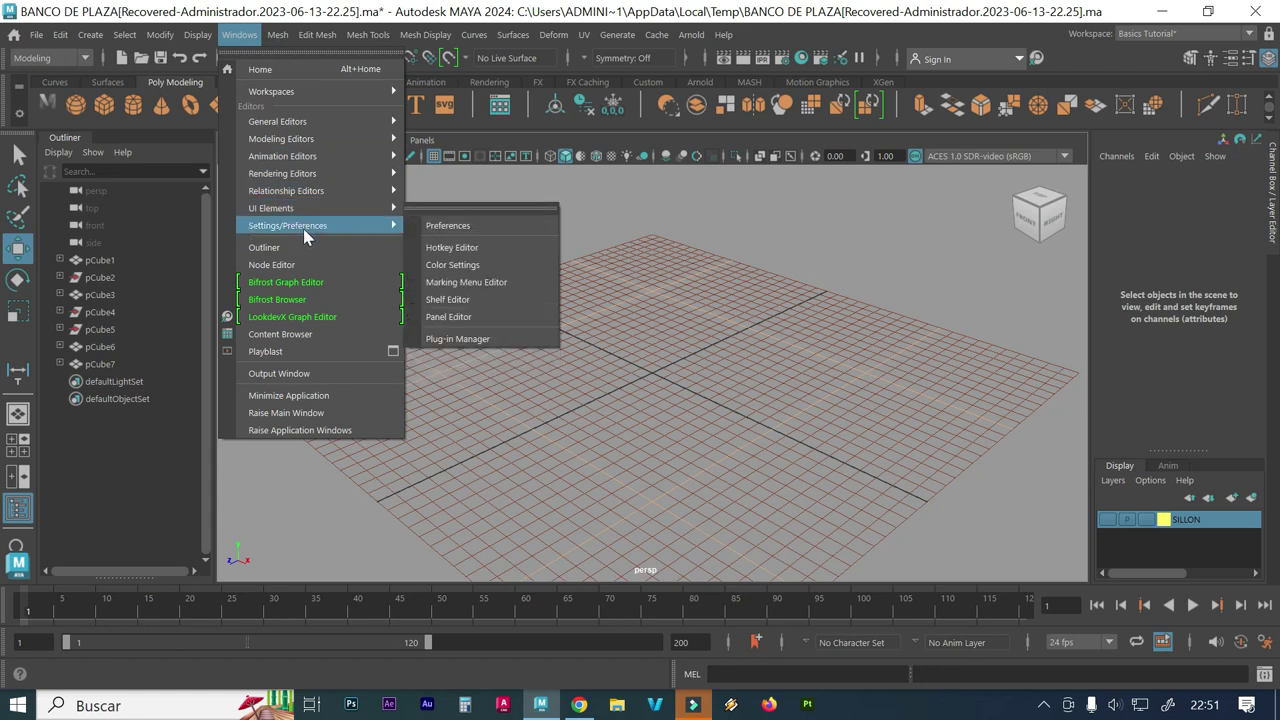
{"action": "left_click", "coordinate": [491, 227]}
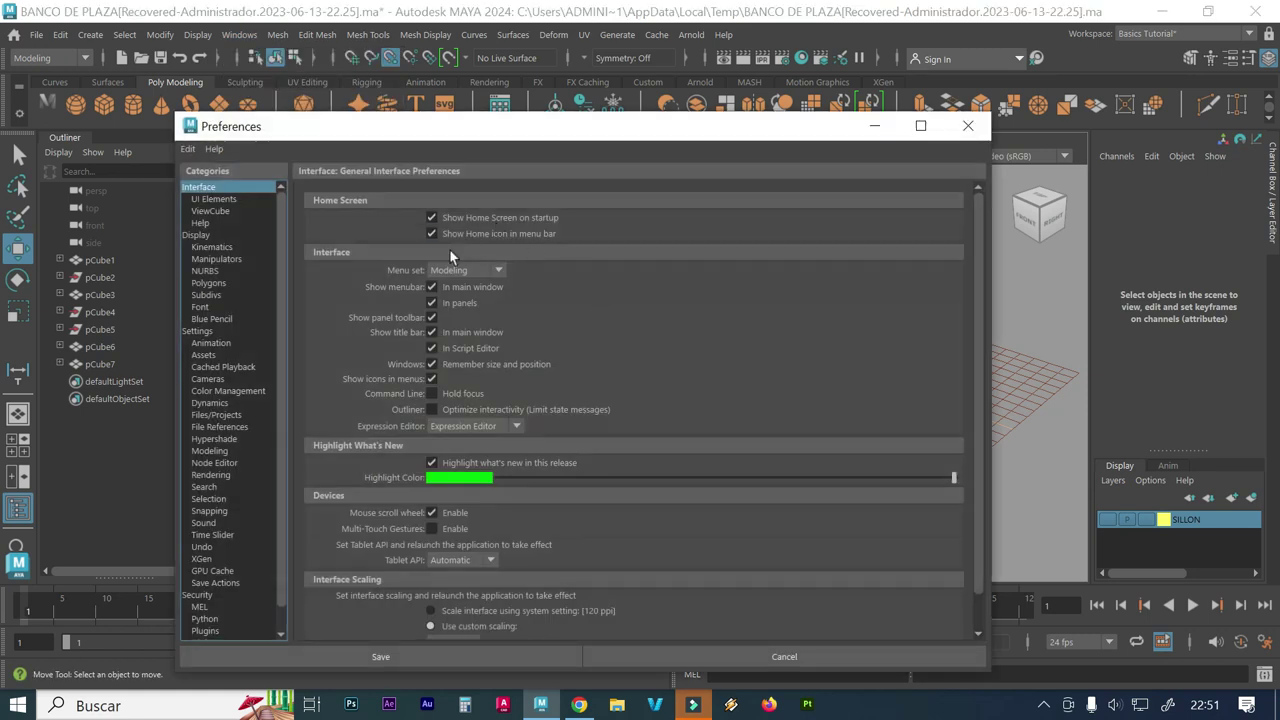
{"action": "left_click", "coordinate": [197, 331]}
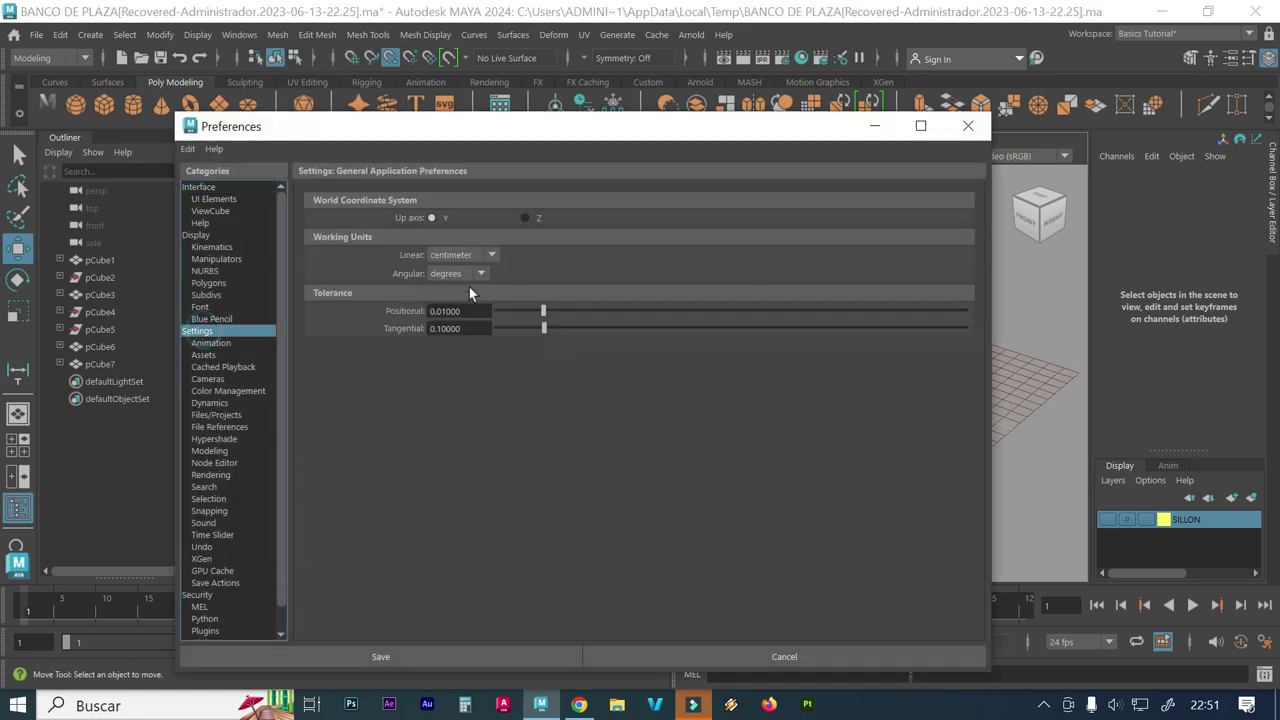
{"action": "left_click", "coordinate": [968, 126]}
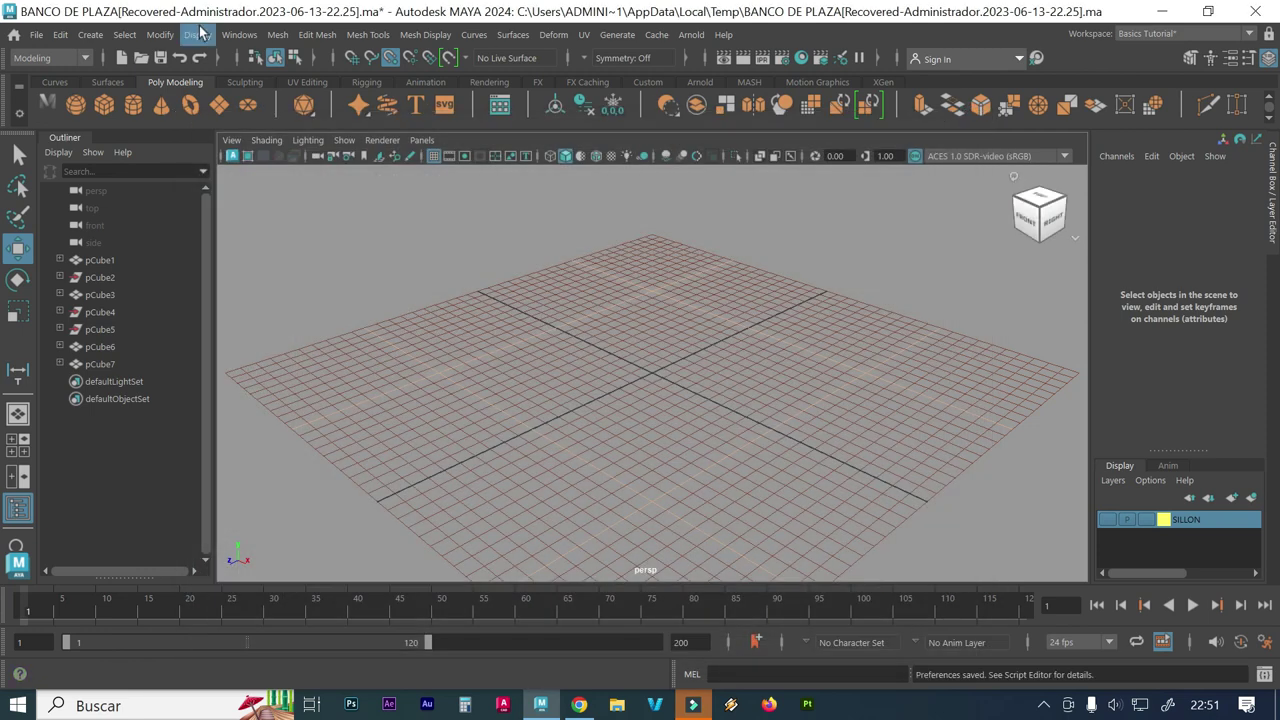
Step: Review the Display > Grid options, then bring up the Create menu
{"action": "left_click", "coordinate": [197, 34]}
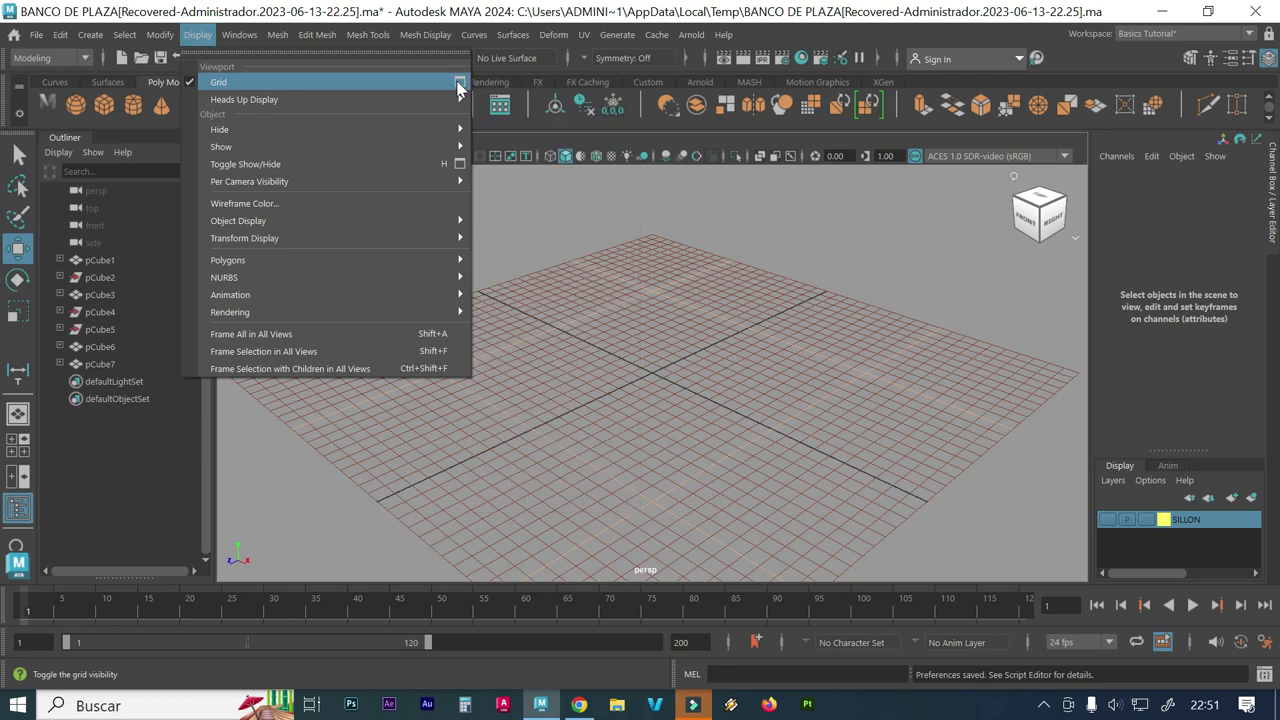
{"action": "left_click", "coordinate": [459, 82]}
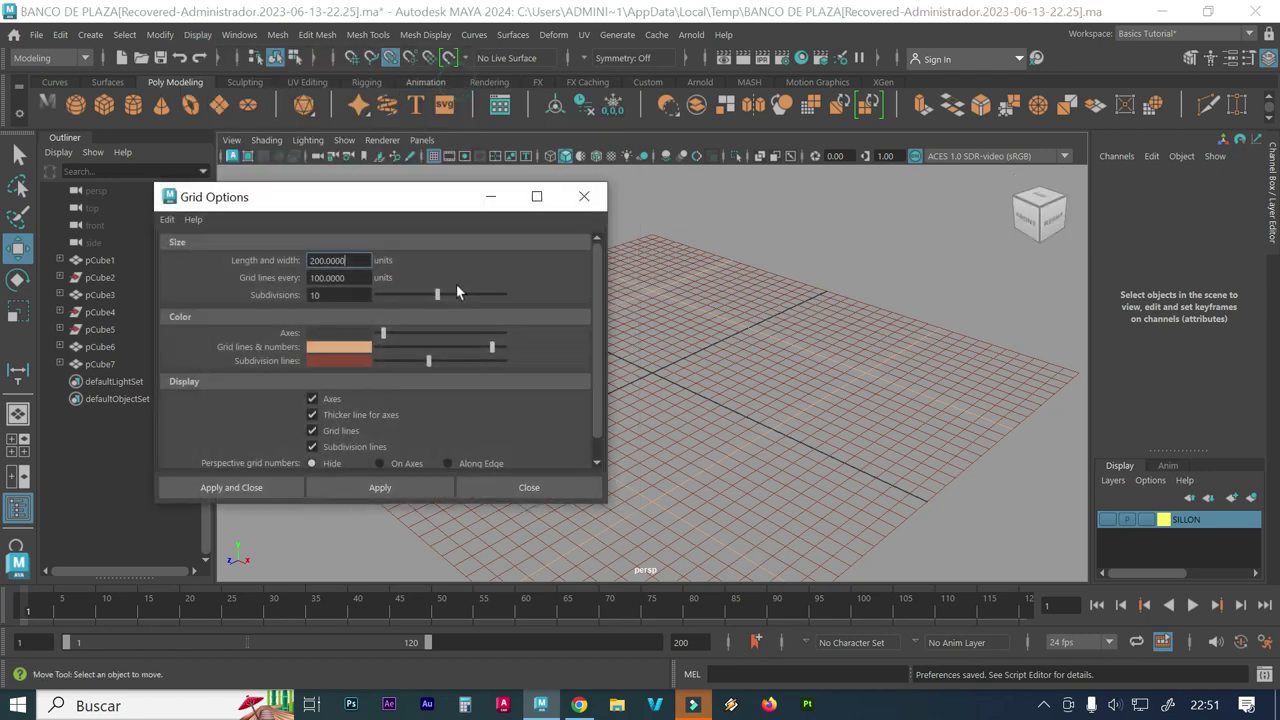
{"action": "left_click", "coordinate": [588, 198]}
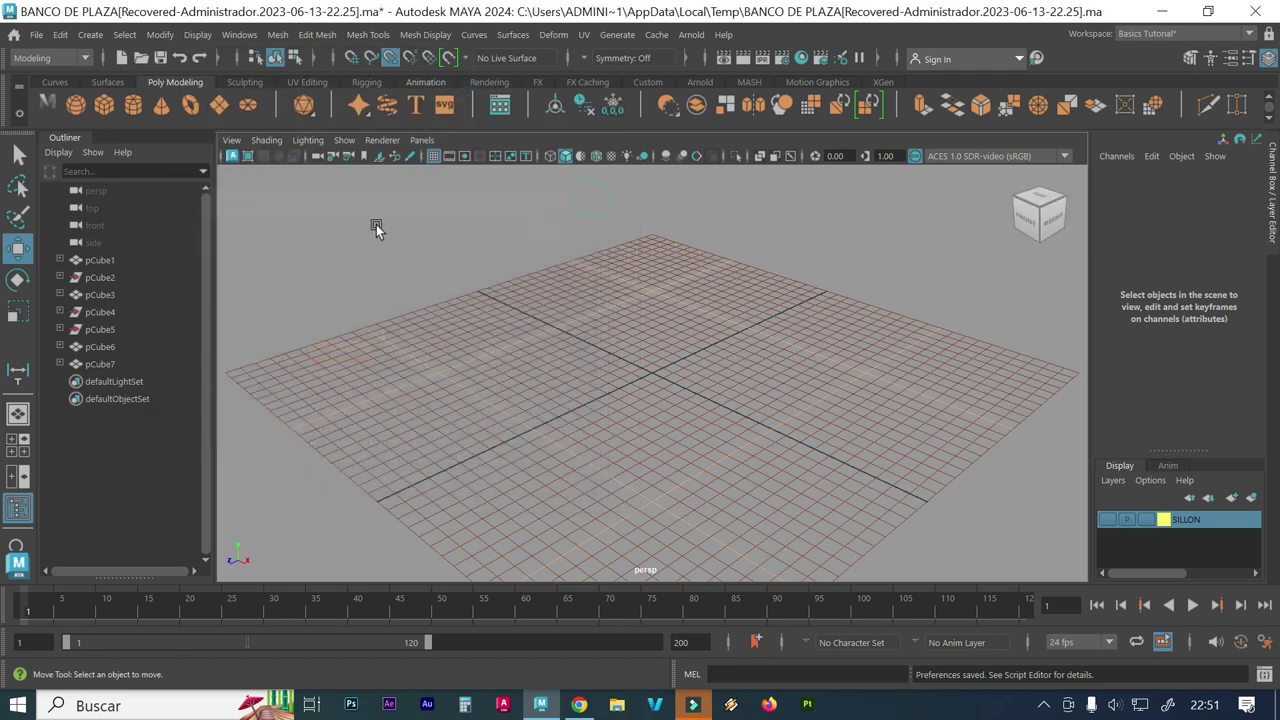
{"action": "left_click", "coordinate": [91, 34]}
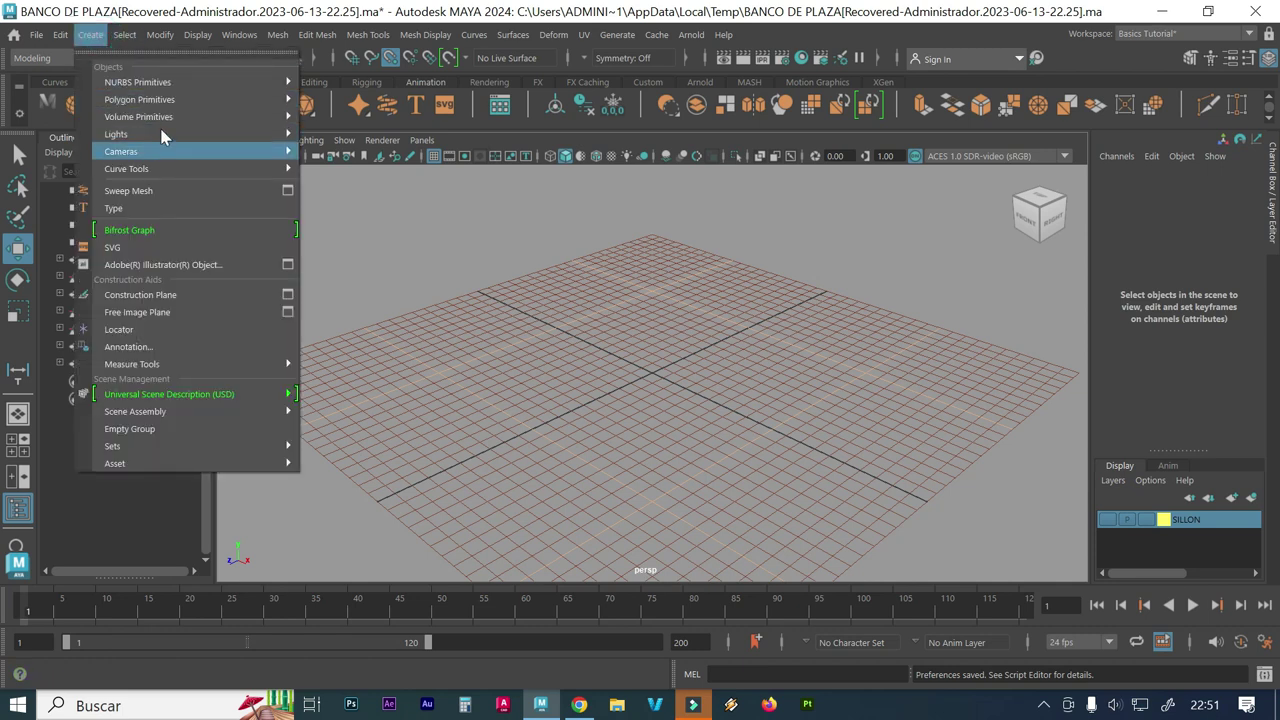
{"action": "mouse_move", "coordinate": [139, 99]}
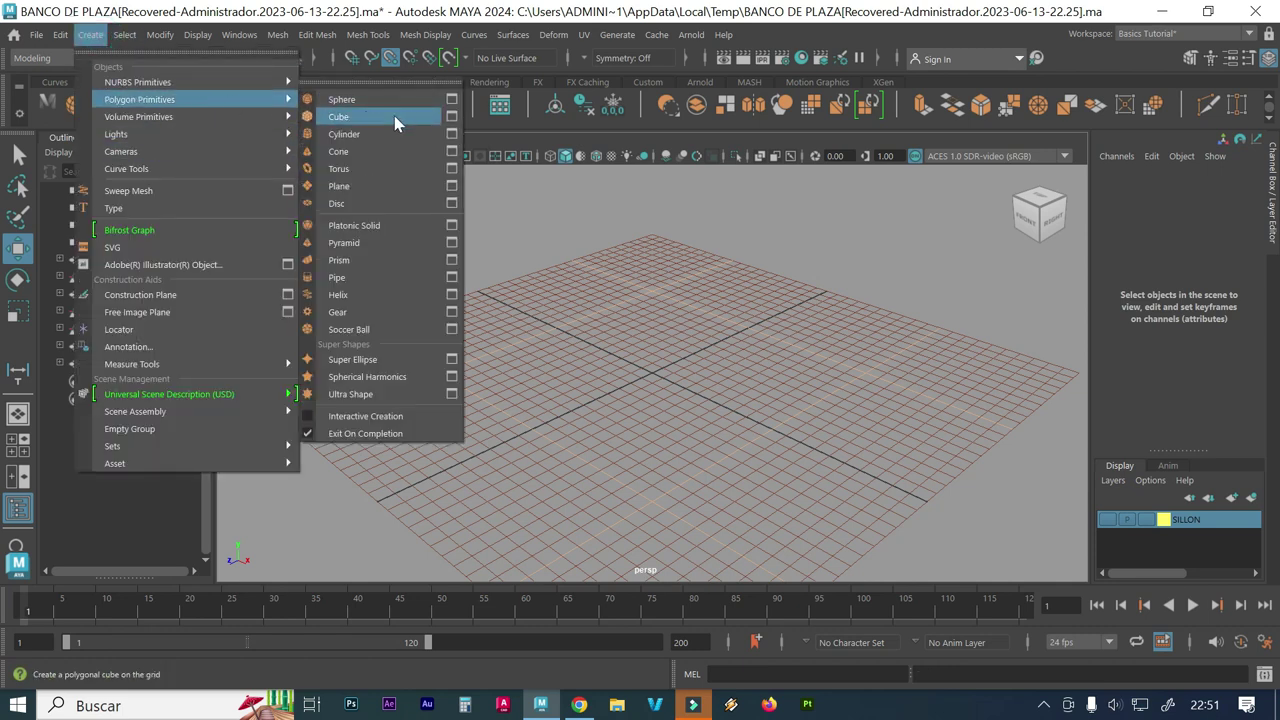
Step: Create a 7 × 7 × 40 polygon cube, pCube8, for the seat slat
{"action": "left_click", "coordinate": [451, 116]}
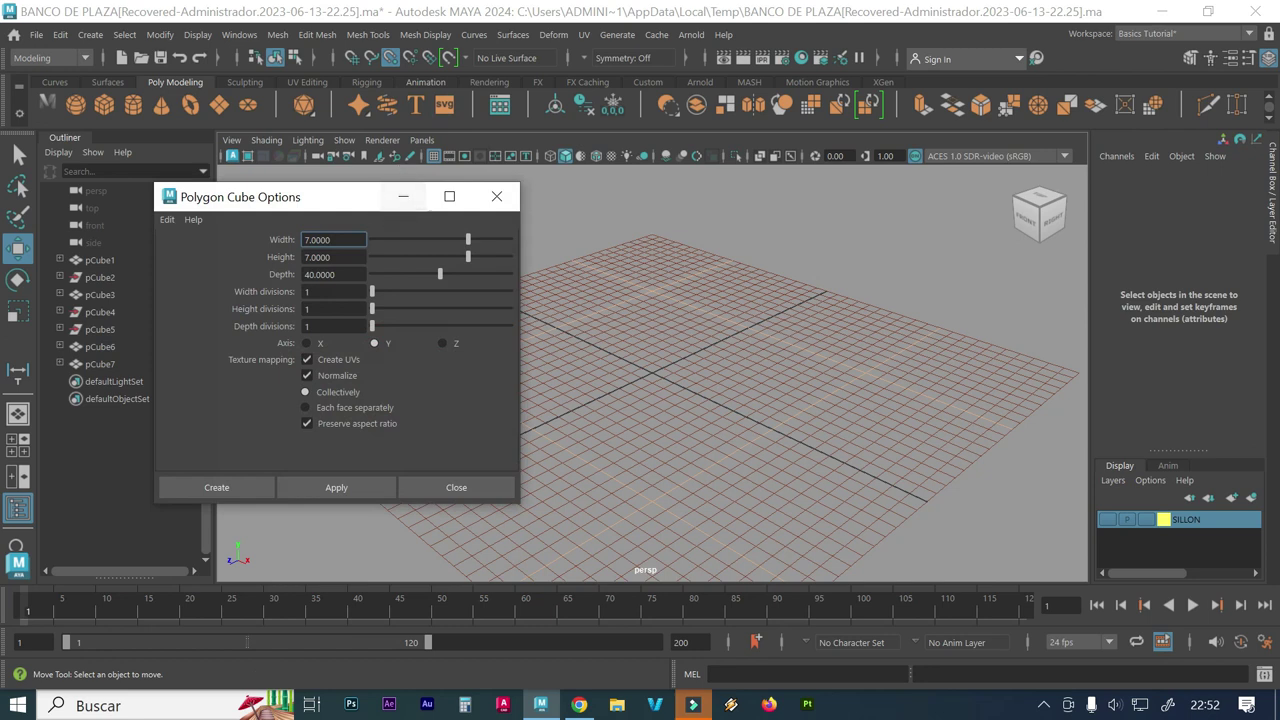
{"action": "left_click", "coordinate": [320, 274]}
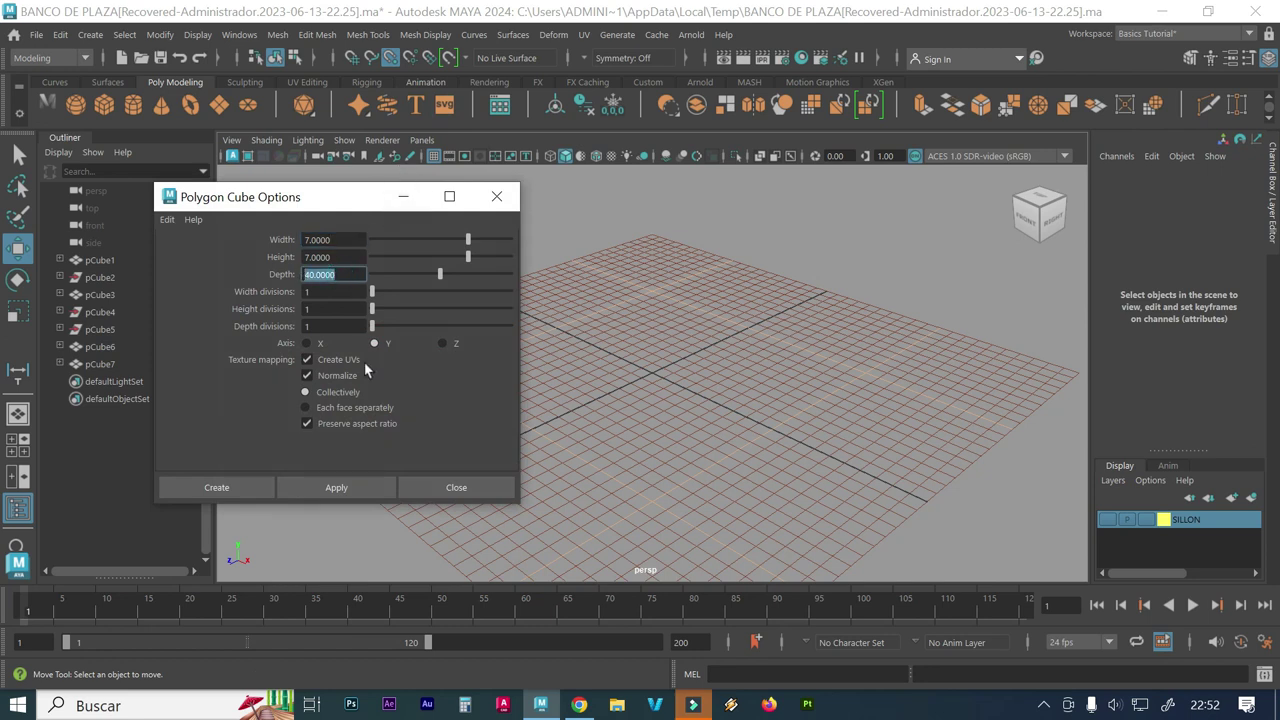
{"action": "left_click", "coordinate": [334, 487]}
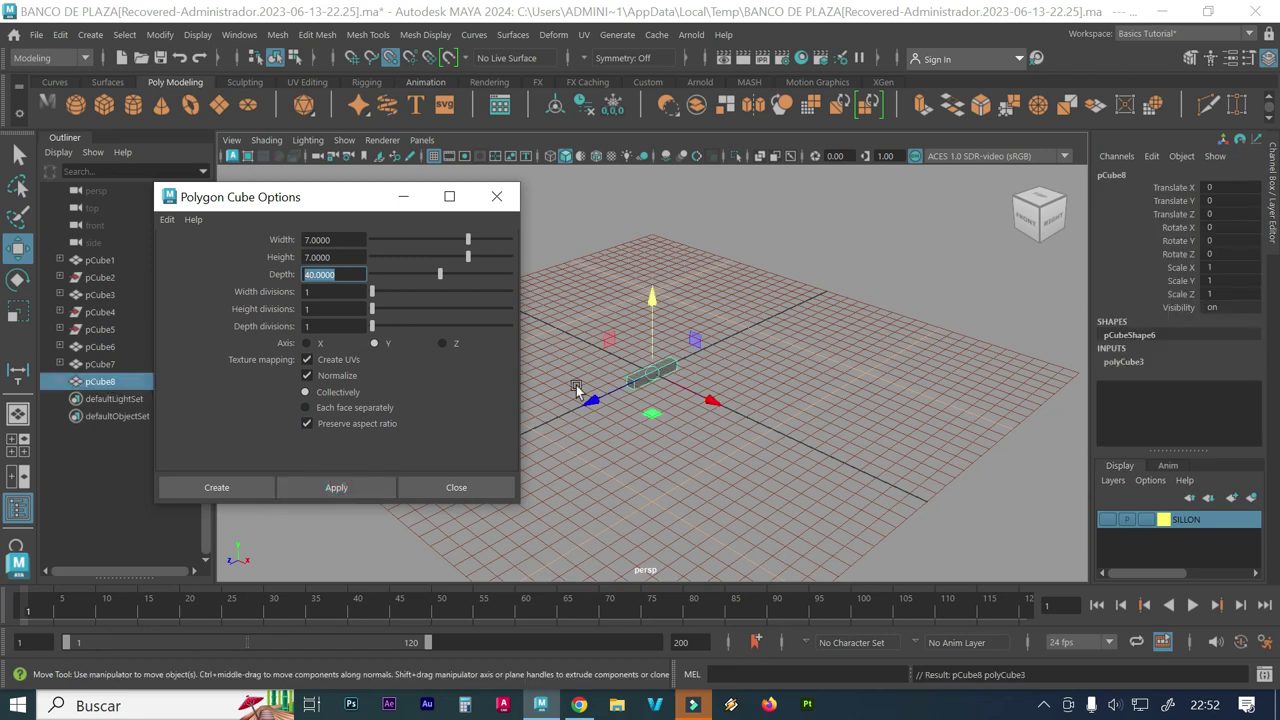
{"action": "left_click", "coordinate": [496, 197]}
Step: Zoom in on the new beam and open the Mesh Tools menu
{"action": "scroll", "coordinate": [920, 380], "scroll_direction": "up", "scroll_amount": 3}
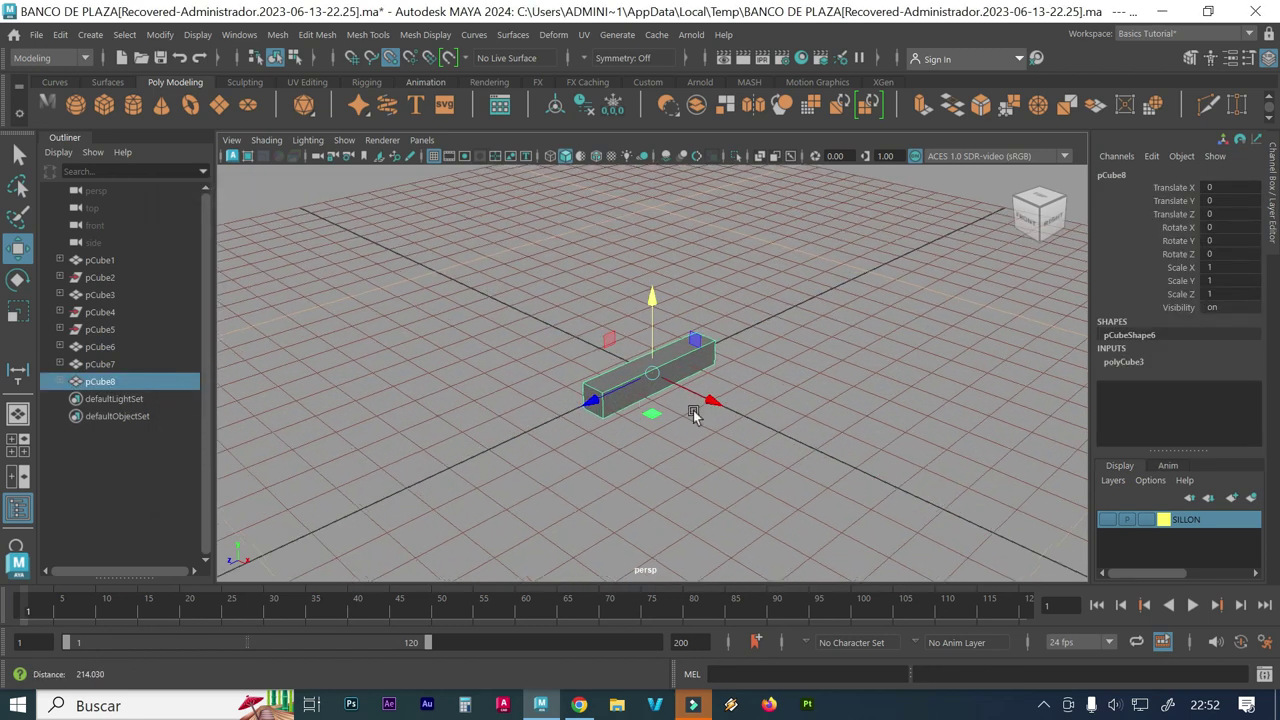
{"action": "scroll", "coordinate": [670, 420], "scroll_direction": "up", "scroll_amount": 3}
{"action": "scroll", "coordinate": [648, 425], "scroll_direction": "up", "scroll_amount": 2}
{"action": "scroll", "coordinate": [670, 420], "scroll_direction": "up", "scroll_amount": 1}
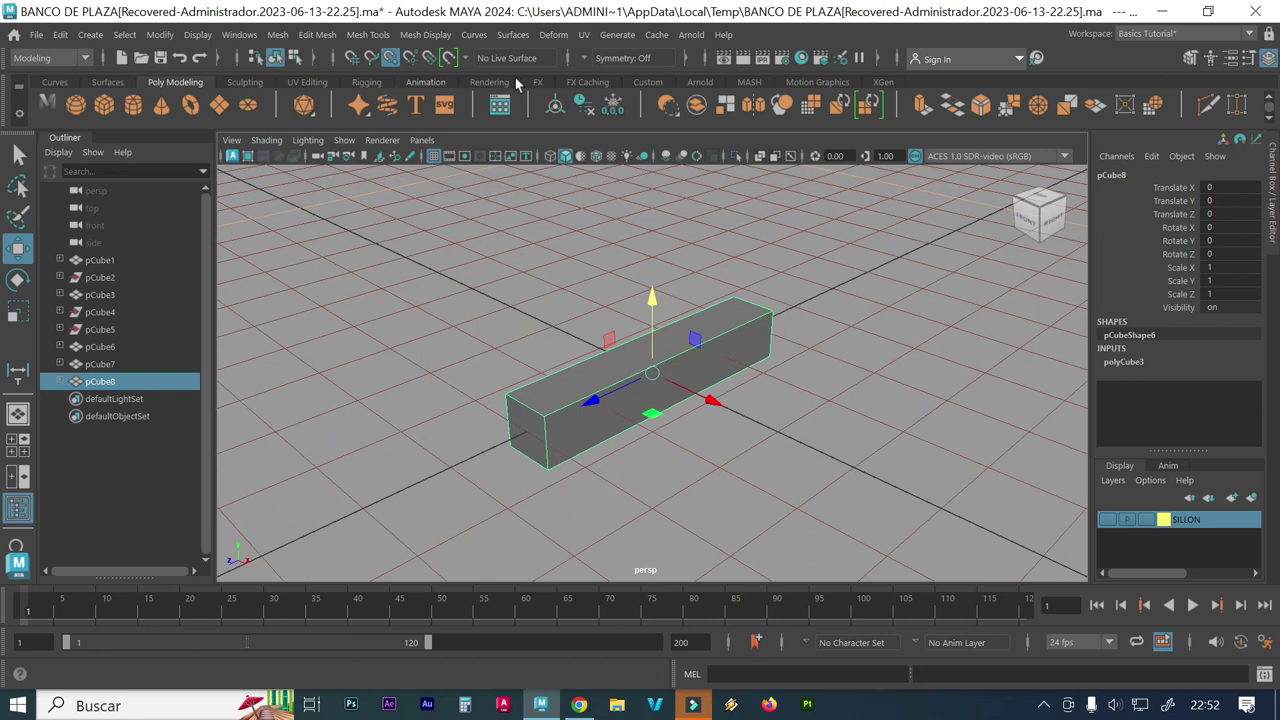
{"action": "left_click", "coordinate": [367, 34]}
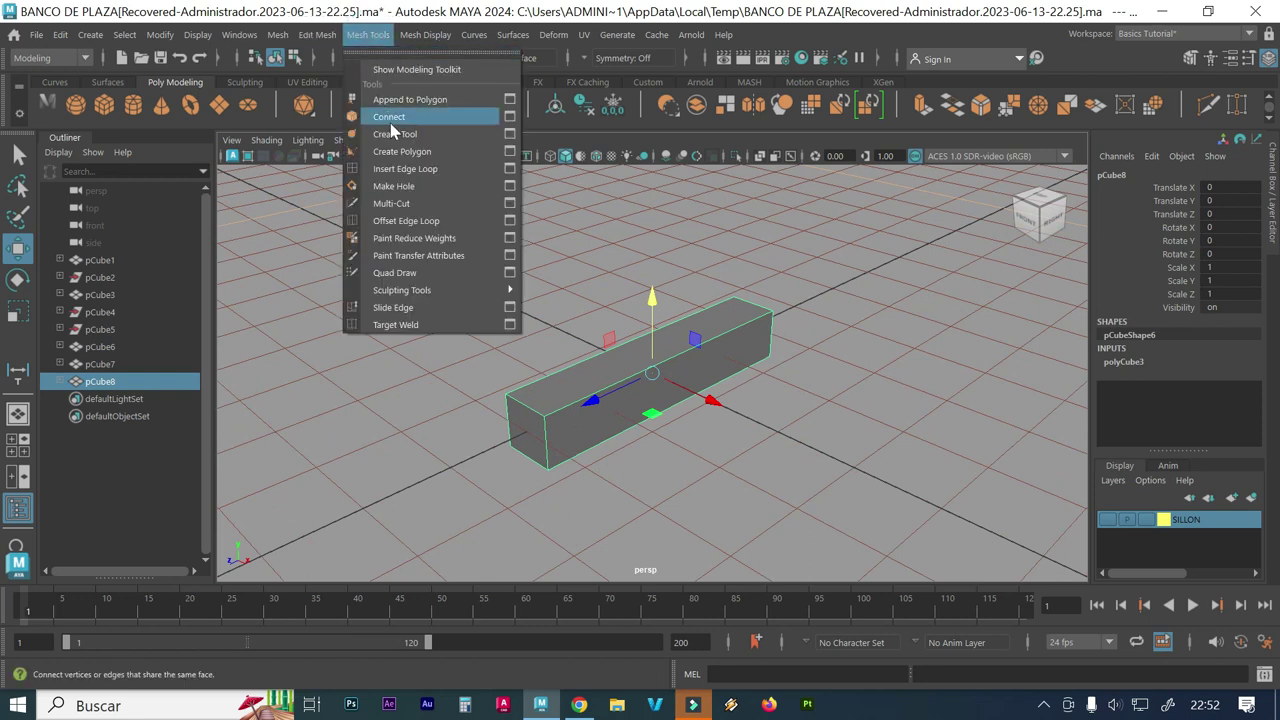
Step: Insert two edge loops across pCube8 and scale them apart toward its ends
{"action": "left_click", "coordinate": [509, 169]}
{"action": "double_click", "coordinate": [150, 253]}
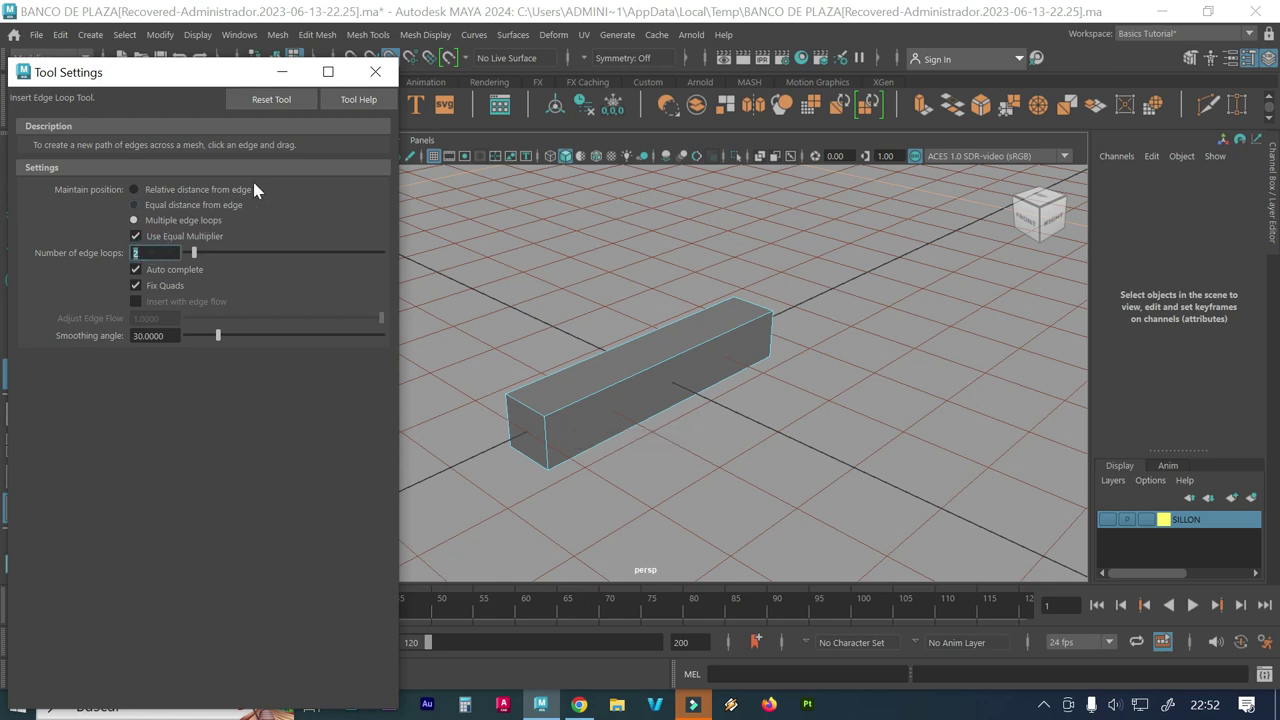
{"action": "left_click", "coordinate": [375, 71]}
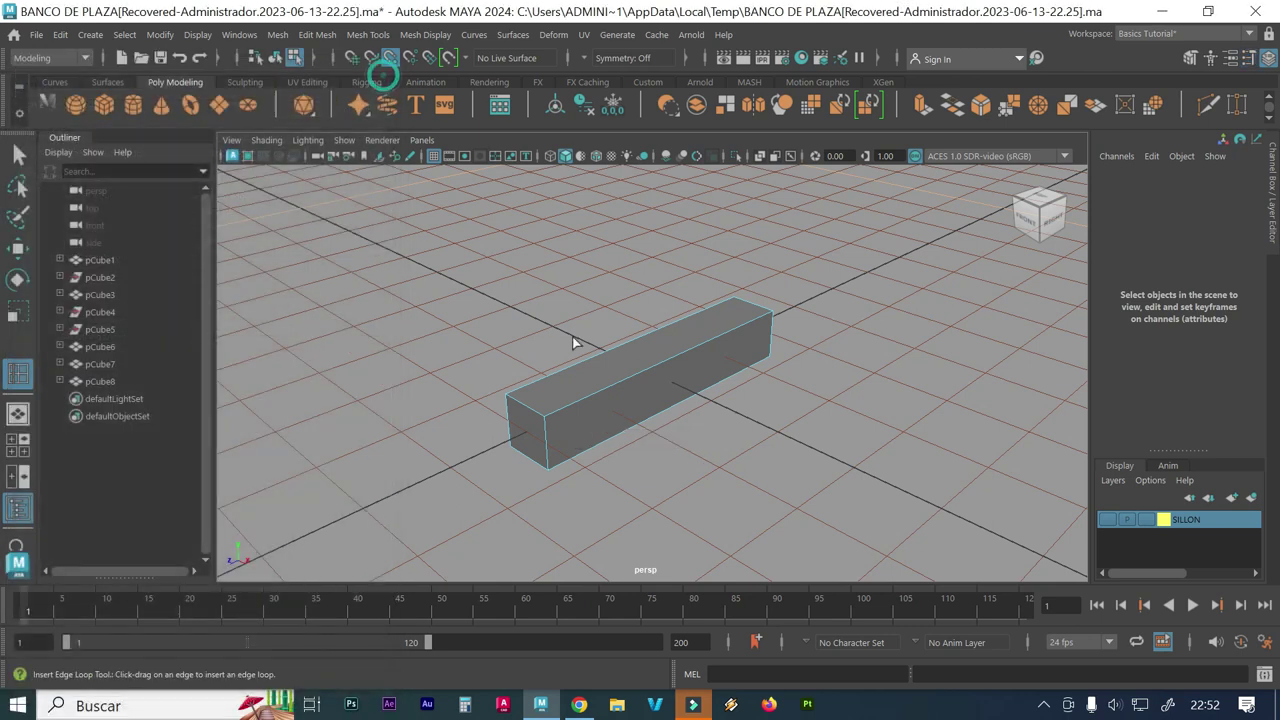
{"action": "left_click", "coordinate": [618, 385]}
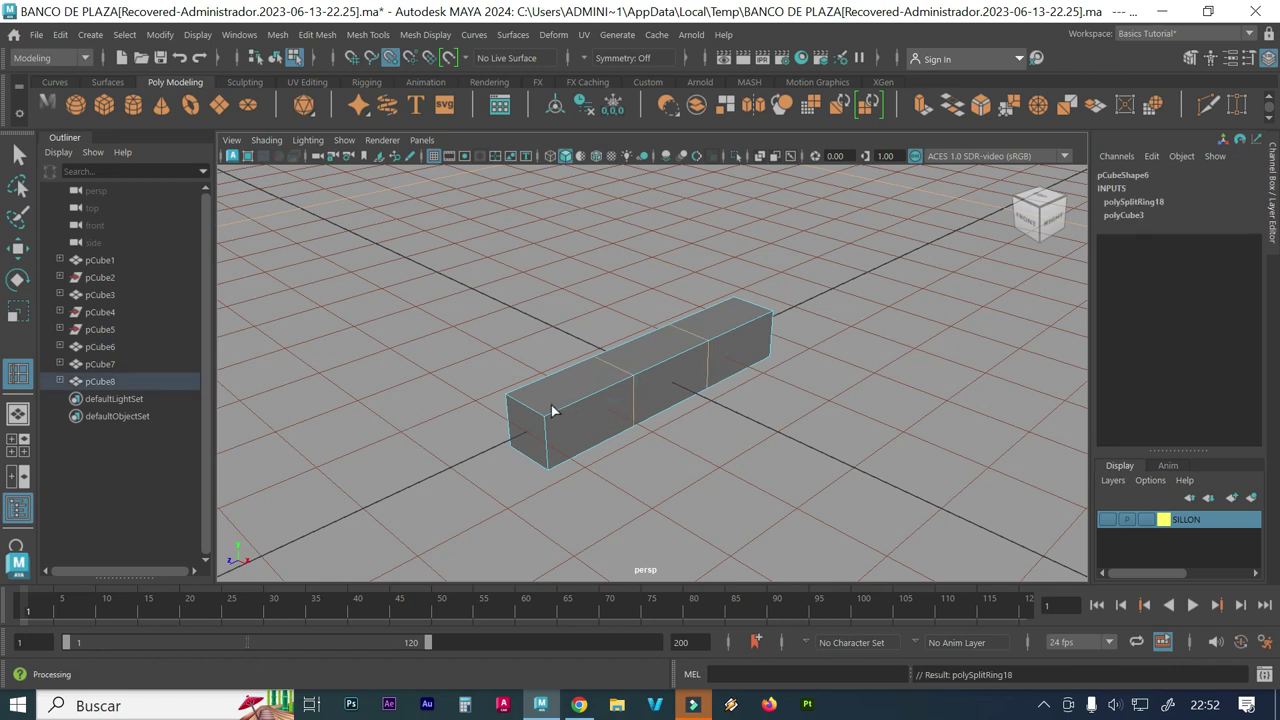
{"action": "key", "text": "r"}
{"action": "left_click_drag", "start_coordinate": [594, 400], "coordinate": [531, 427]}
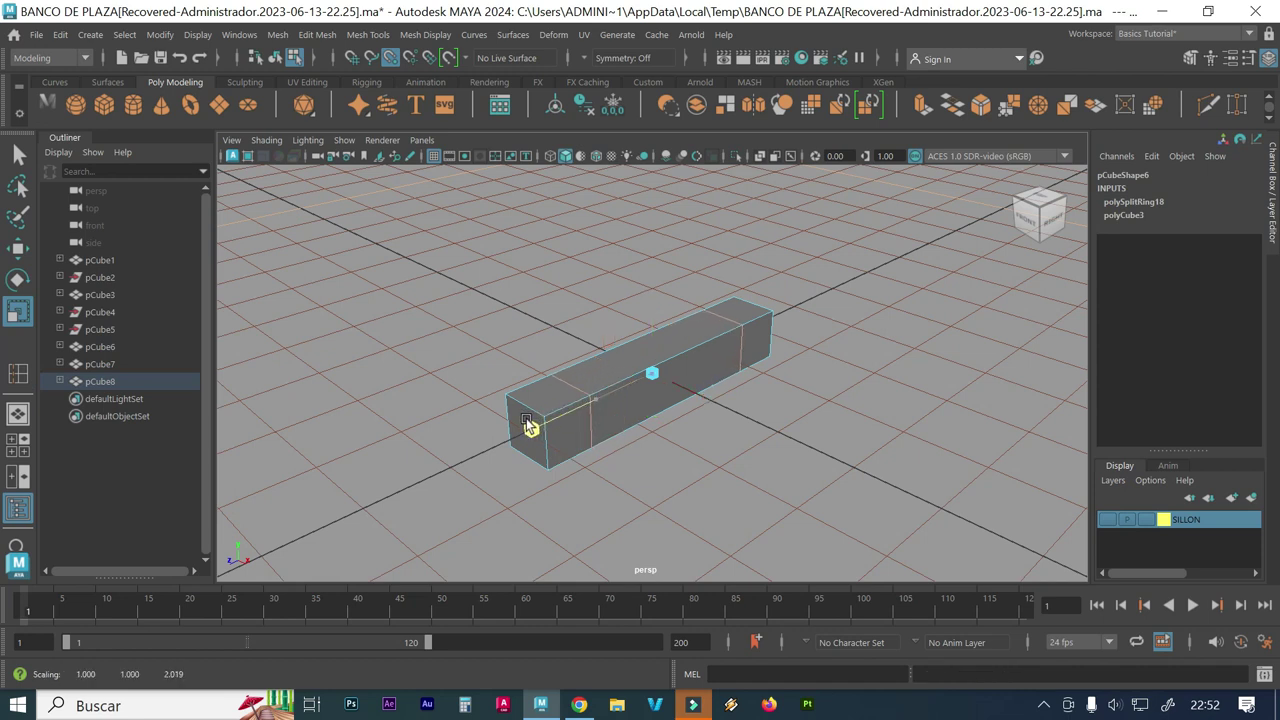
Step: Undo an attempted edge raise, then lift the whole slat to Translate Y 3.5
{"action": "left_click_drag", "start_coordinate": [635, 480], "coordinate": [591, 484], "text": "alt"}
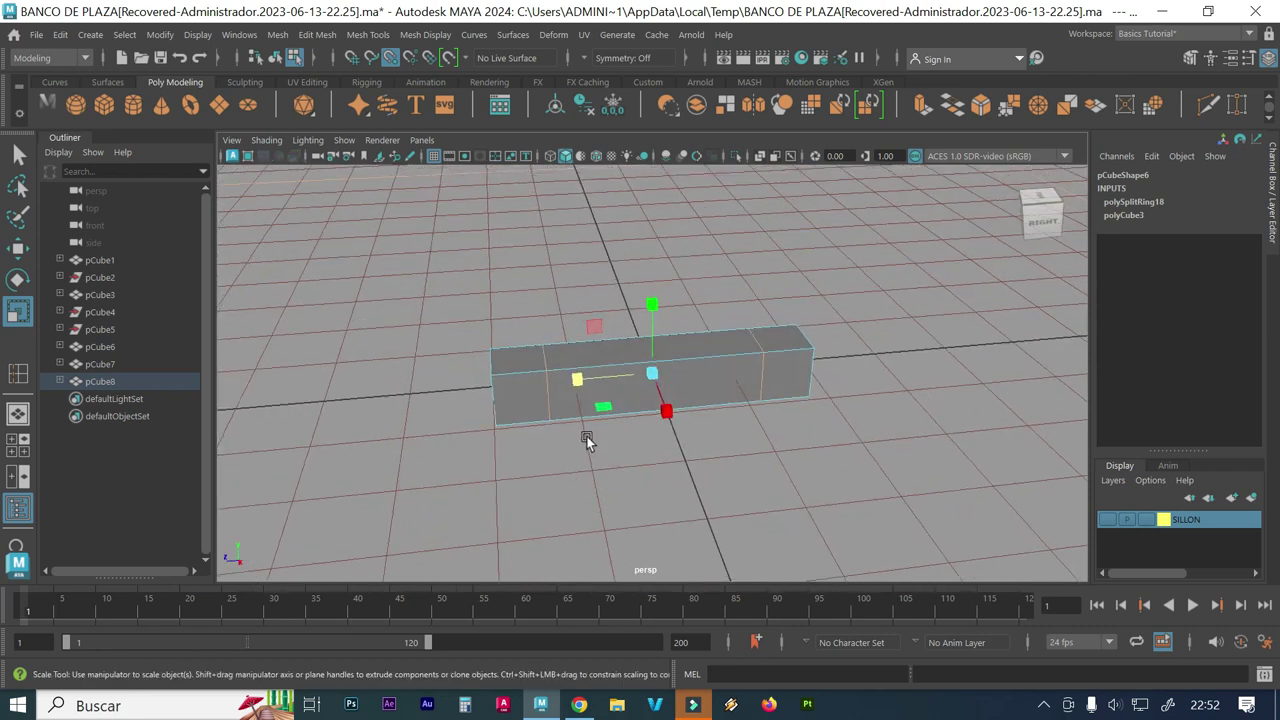
{"action": "key", "text": "w"}
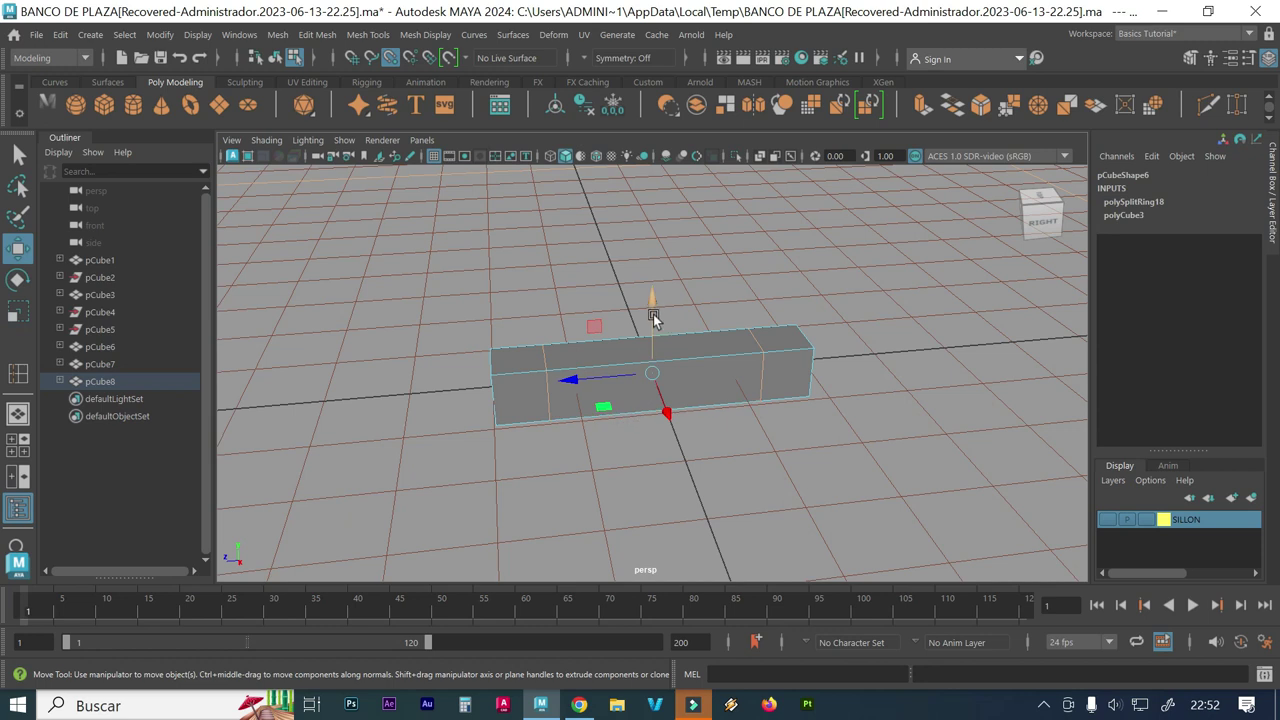
{"action": "left_click_drag", "start_coordinate": [653, 310], "coordinate": [652, 282]}
{"action": "key", "text": "ctrl+z"}
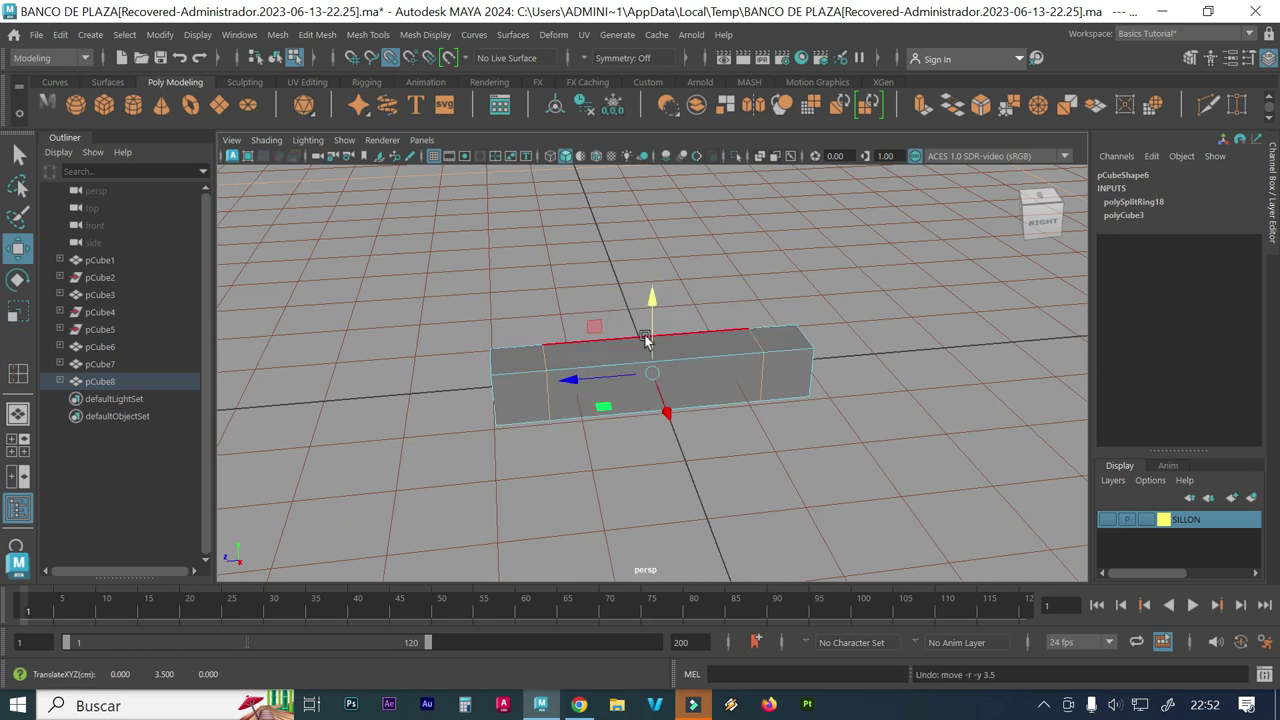
{"action": "right_click", "coordinate": [562, 356]}
{"action": "left_click", "coordinate": [640, 172]}
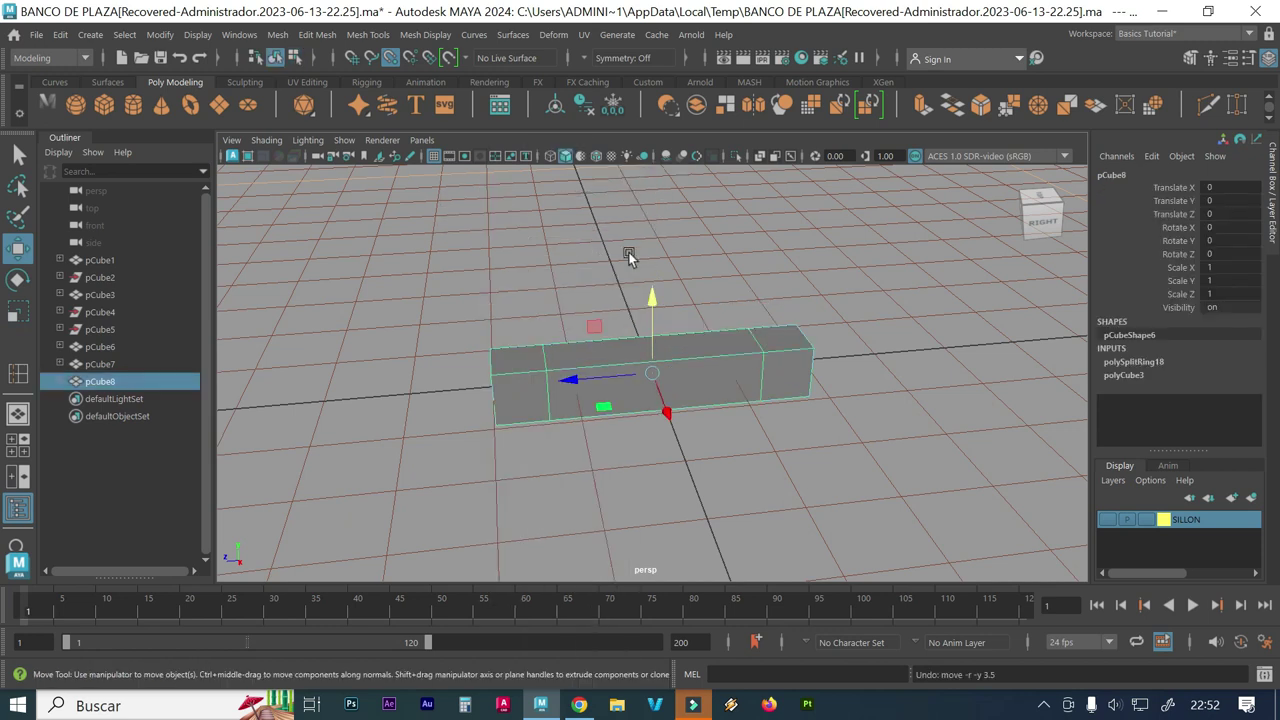
{"action": "left_click_drag", "start_coordinate": [651, 315], "coordinate": [656, 297]}
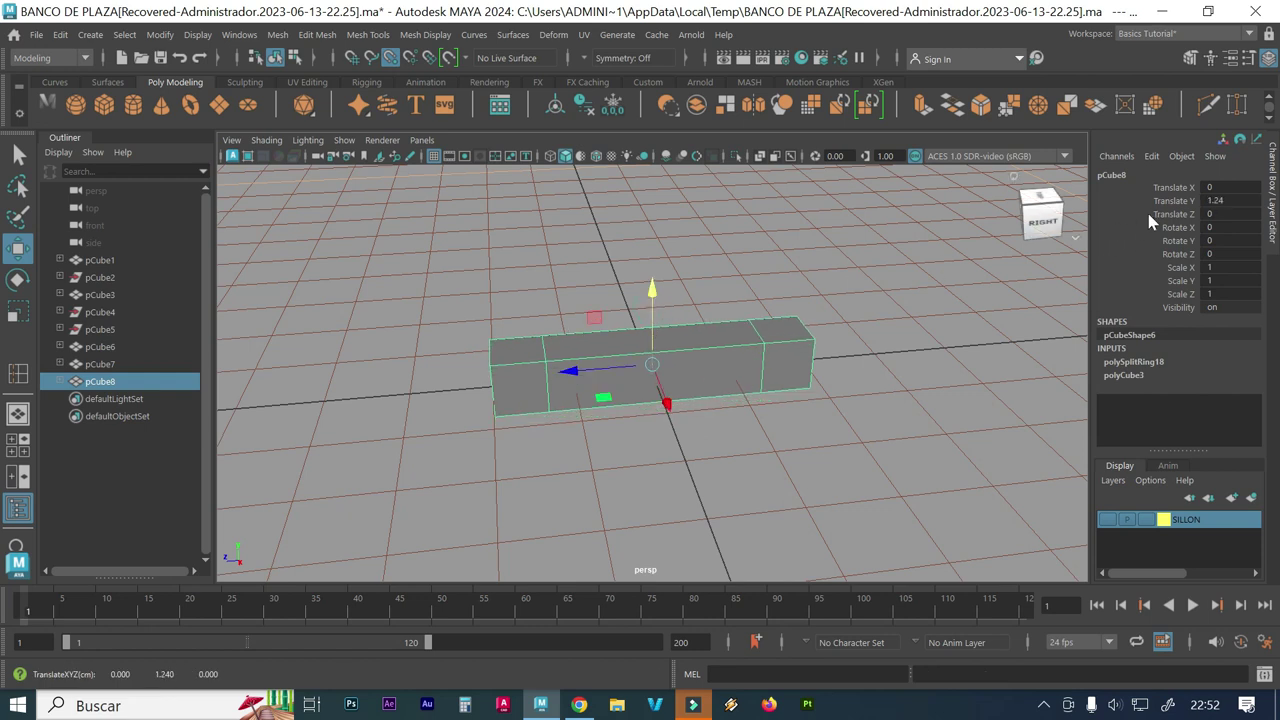
{"action": "double_click", "coordinate": [1215, 200]}
{"action": "type", "text": "3.5"}
{"action": "key", "text": "Return"}
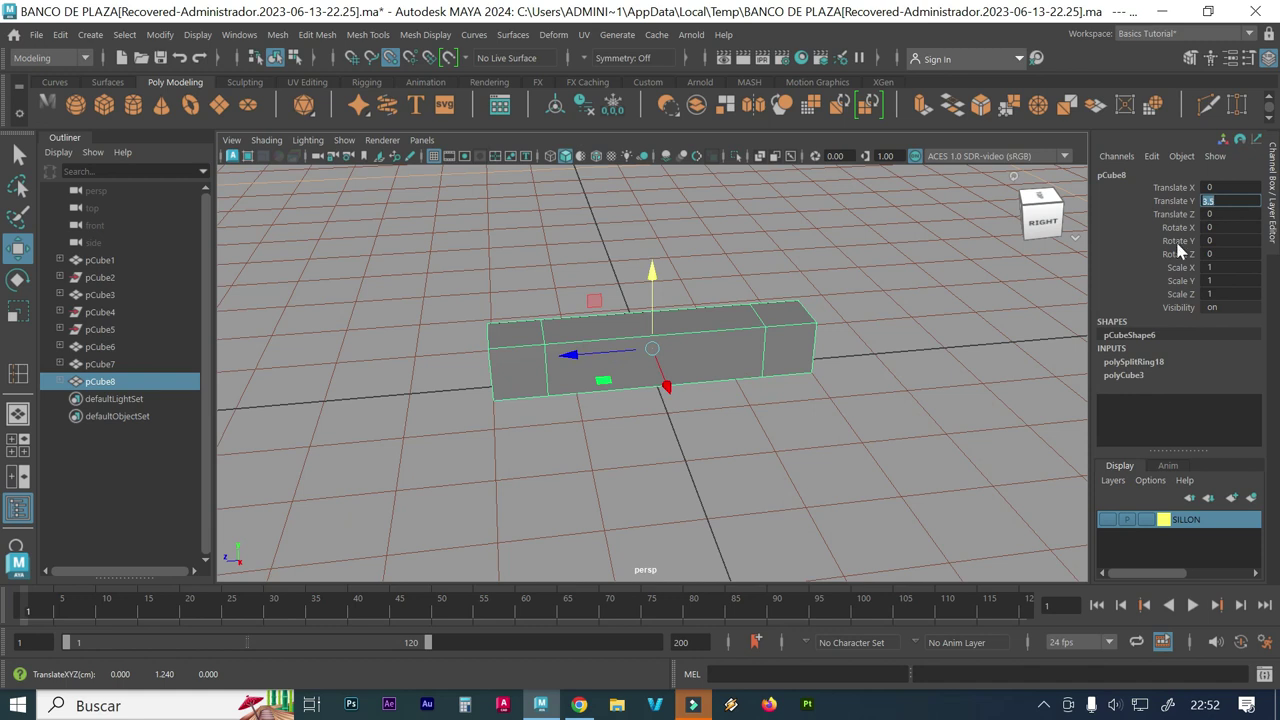
Step: Reselect the block and raise it to Translate Y 43.5
{"action": "mouse_move", "coordinate": [800, 334]}
{"action": "left_mouse_down", "text": "alt"}
{"action": "mouse_move", "coordinate": [466, 422]}
{"action": "mouse_move", "coordinate": [560, 434]}
{"action": "left_mouse_up", "text": "alt"}
{"action": "left_click", "coordinate": [547, 433]}
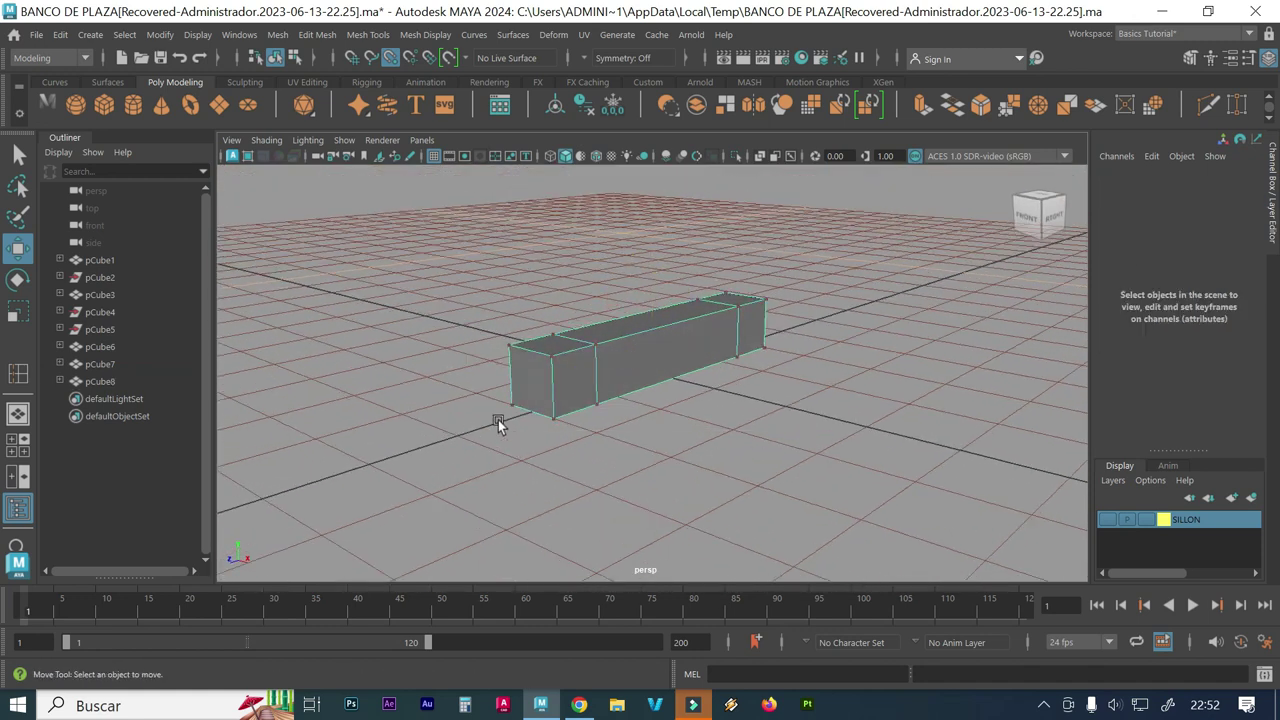
{"action": "mouse_move", "coordinate": [650, 316]}
{"action": "right_mouse_down"}
{"action": "mouse_move", "coordinate": [743, 153]}
{"action": "mouse_move", "coordinate": [737, 165]}
{"action": "right_mouse_up"}
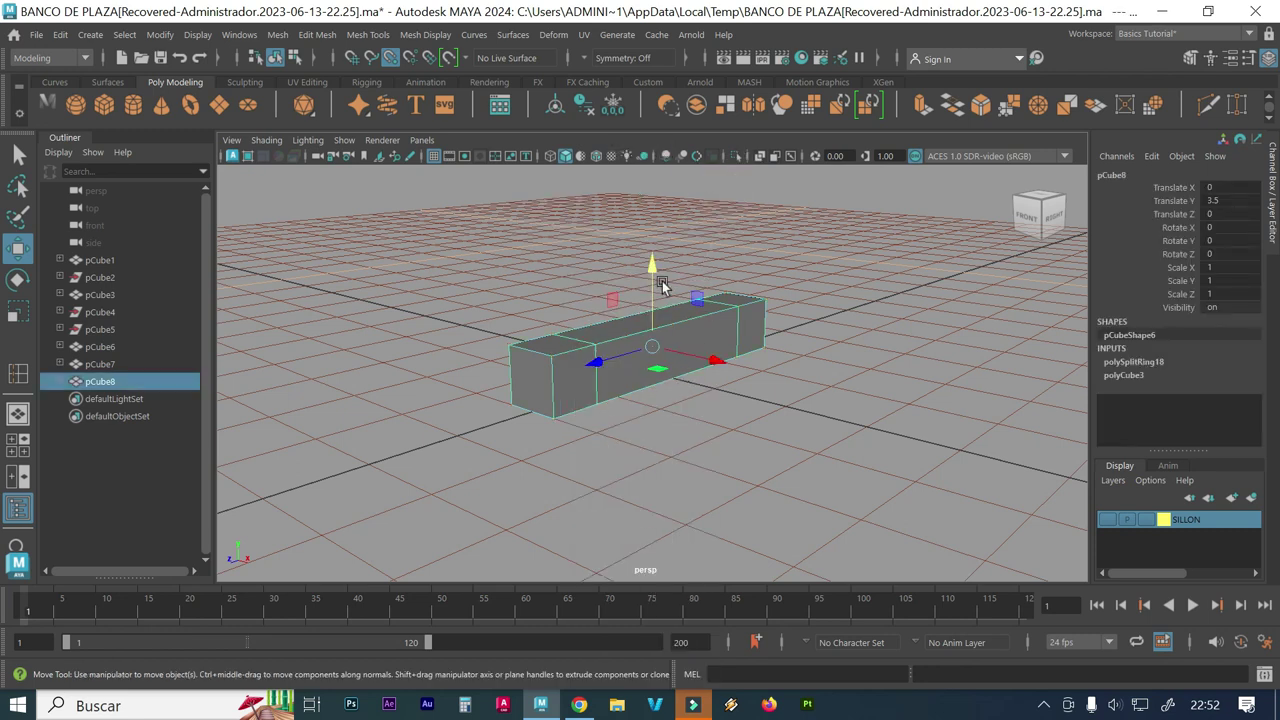
{"action": "left_click_drag", "start_coordinate": [654, 282], "coordinate": [653, 258]}
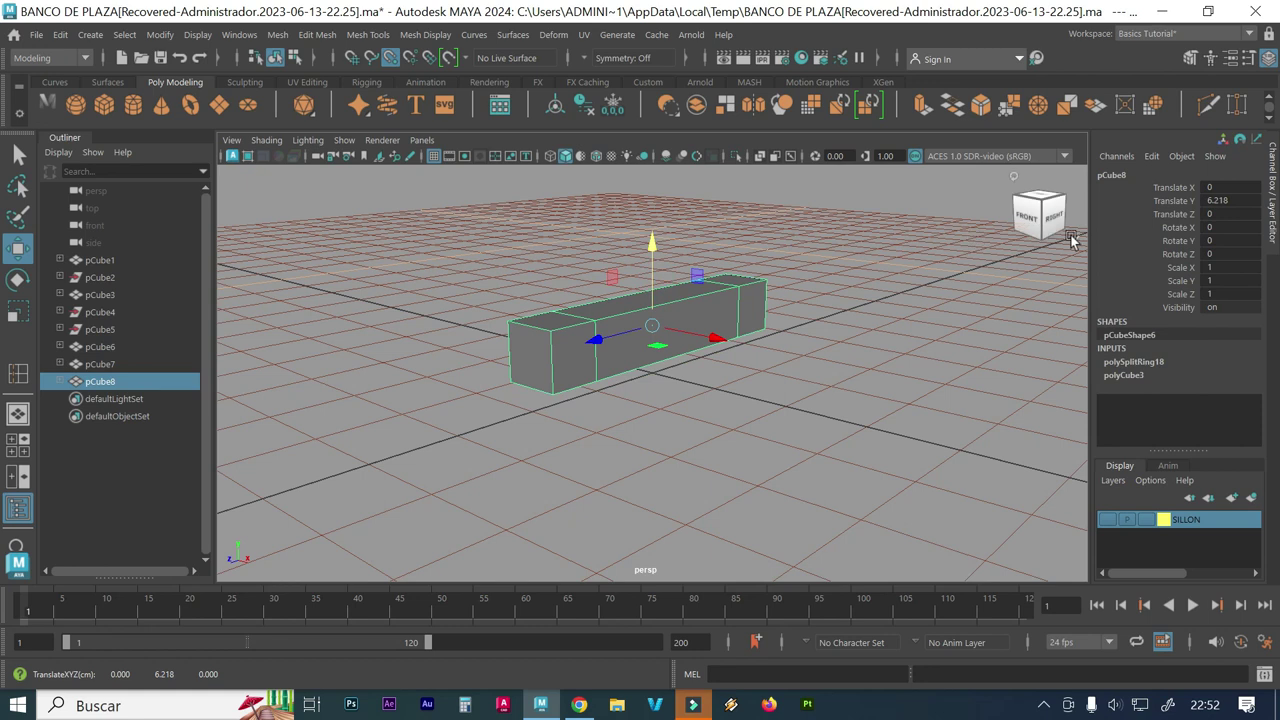
{"action": "double_click", "coordinate": [1233, 203]}
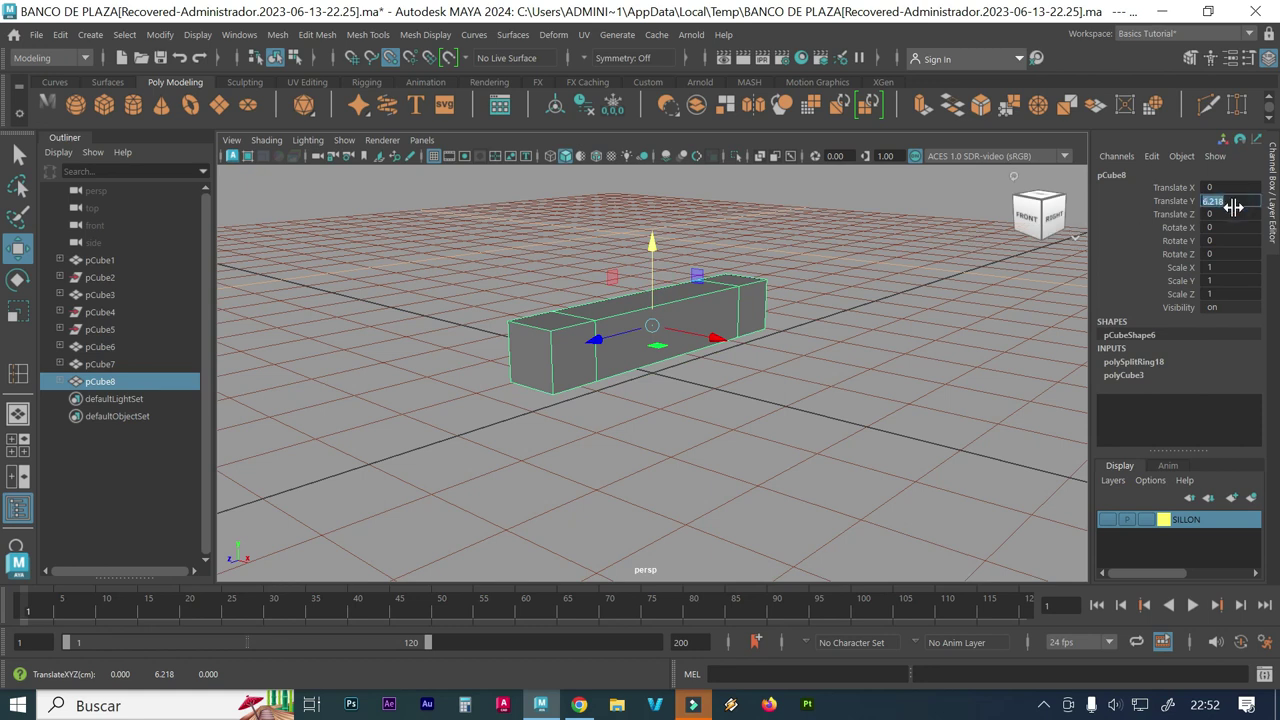
{"action": "type", "text": "43.5"}
{"action": "key", "text": "Return"}
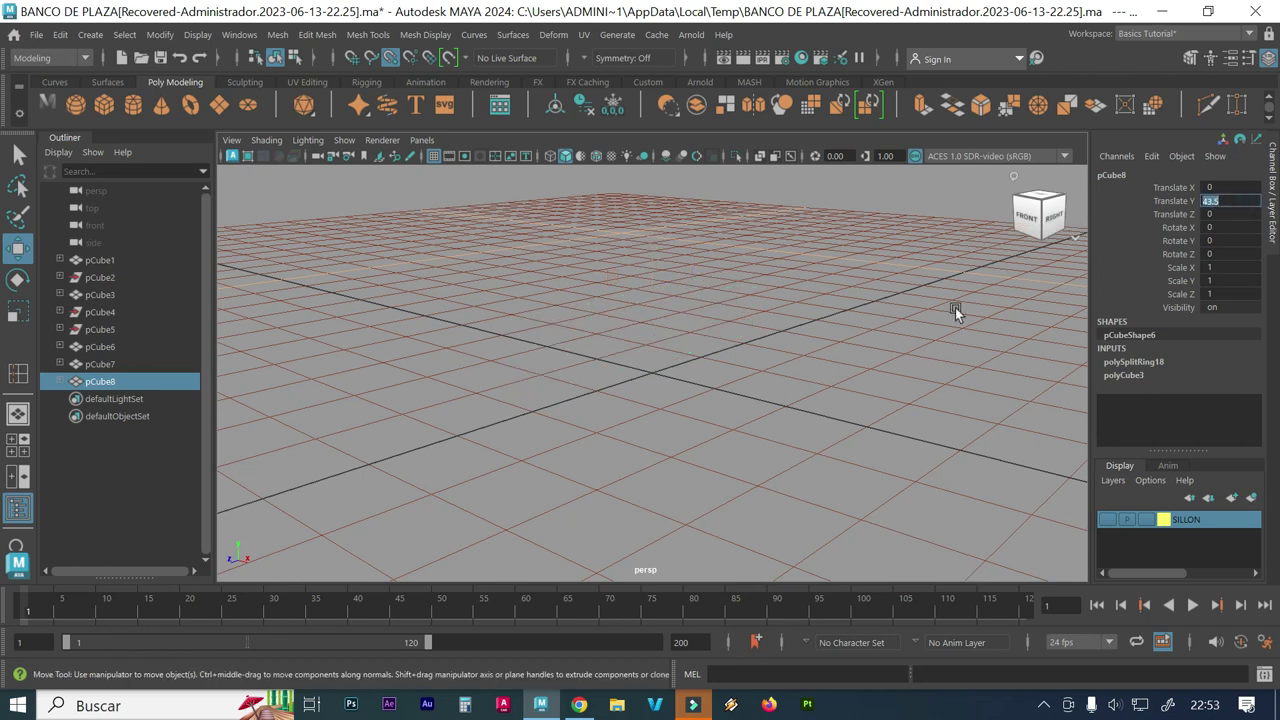
{"action": "scroll", "coordinate": [486, 263], "scroll_direction": "down", "scroll_amount": 3}
{"action": "mouse_move", "coordinate": [645, 320]}
{"action": "left_mouse_down", "text": "alt"}
{"action": "mouse_move", "coordinate": [602, 290]}
{"action": "mouse_move", "coordinate": [651, 329]}
{"action": "mouse_move", "coordinate": [570, 393]}
{"action": "mouse_move", "coordinate": [500, 380]}
{"action": "mouse_move", "coordinate": [680, 360]}
{"action": "mouse_move", "coordinate": [597, 346]}
{"action": "mouse_move", "coordinate": [586, 328]}
{"action": "left_mouse_up", "text": "alt"}
Step: Select both end bottom faces and extrude them down with Translate Y -40
{"action": "right_click_drag", "start_coordinate": [540, 205], "coordinate": [541, 253]}
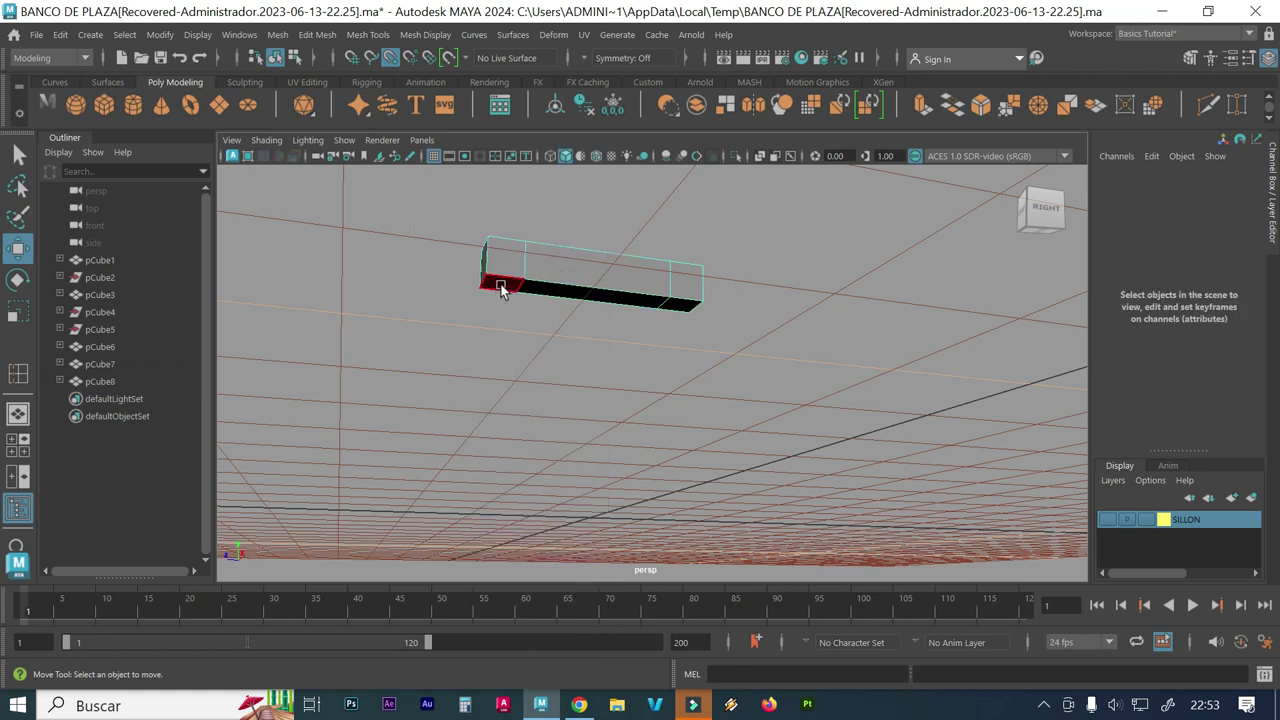
{"action": "left_click", "coordinate": [503, 288]}
{"action": "left_click", "coordinate": [679, 312], "text": "shift"}
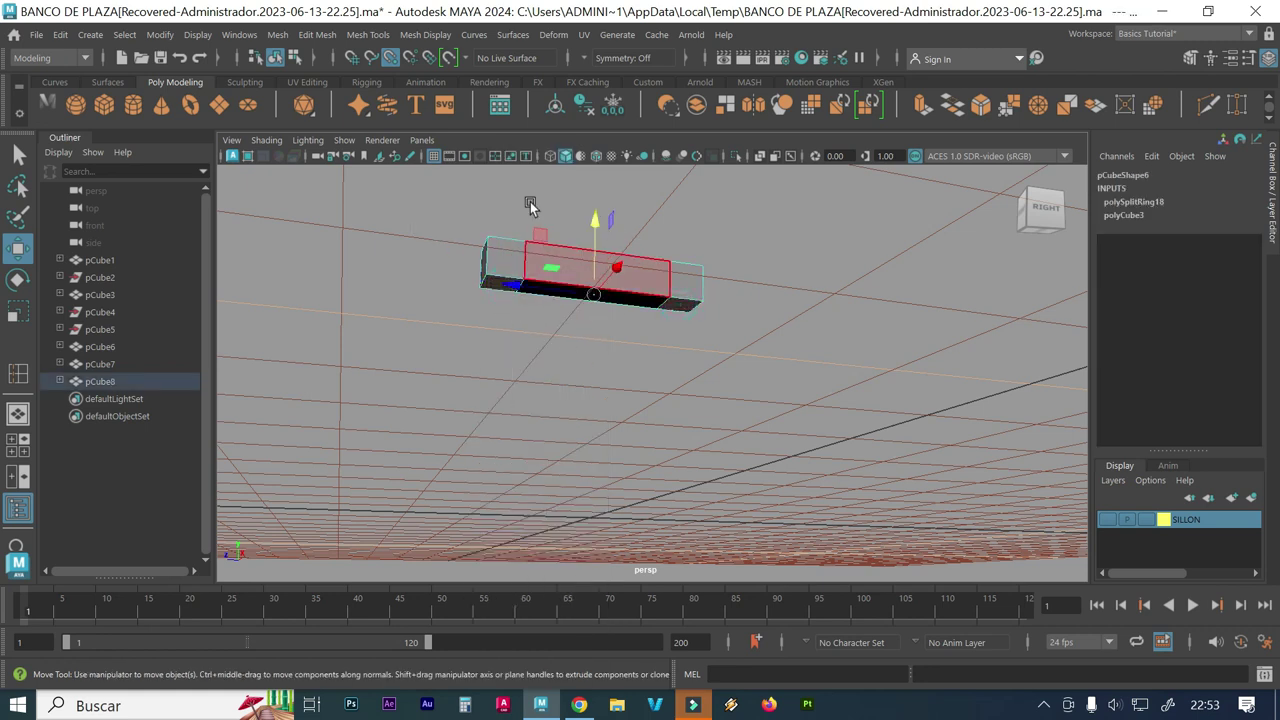
{"action": "left_click", "coordinate": [386, 38]}
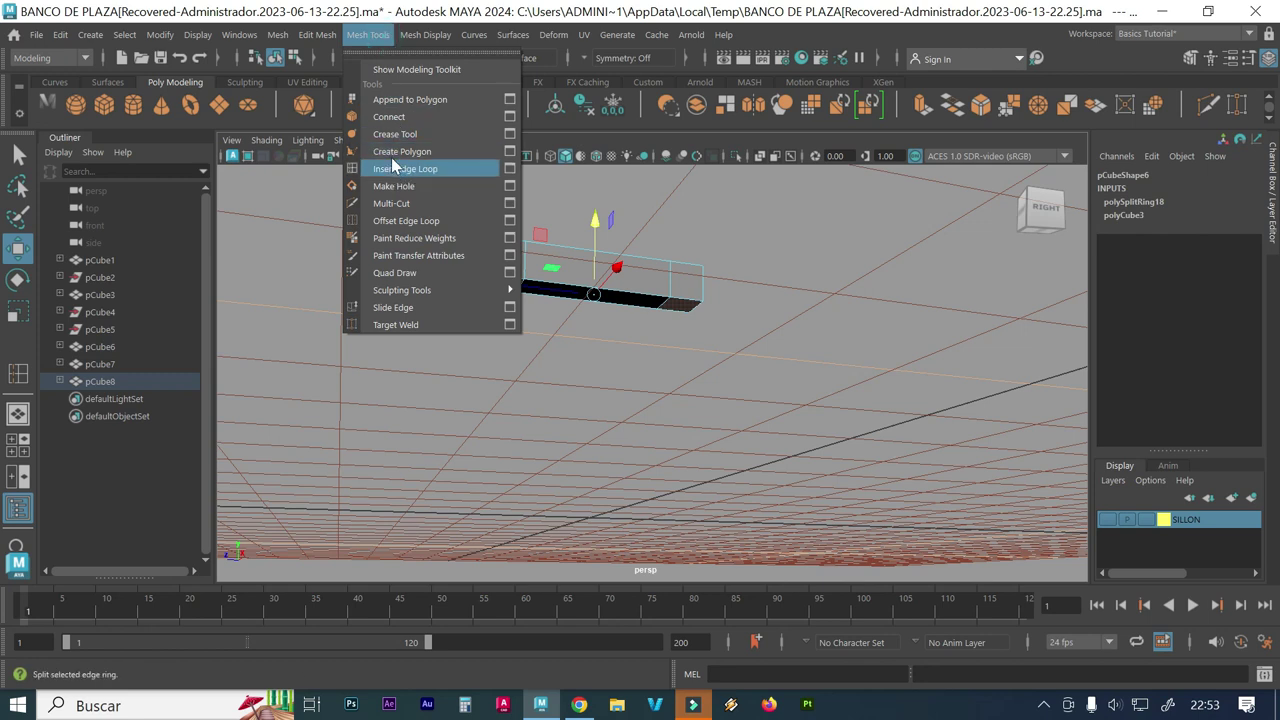
{"action": "left_click", "coordinate": [335, 38]}
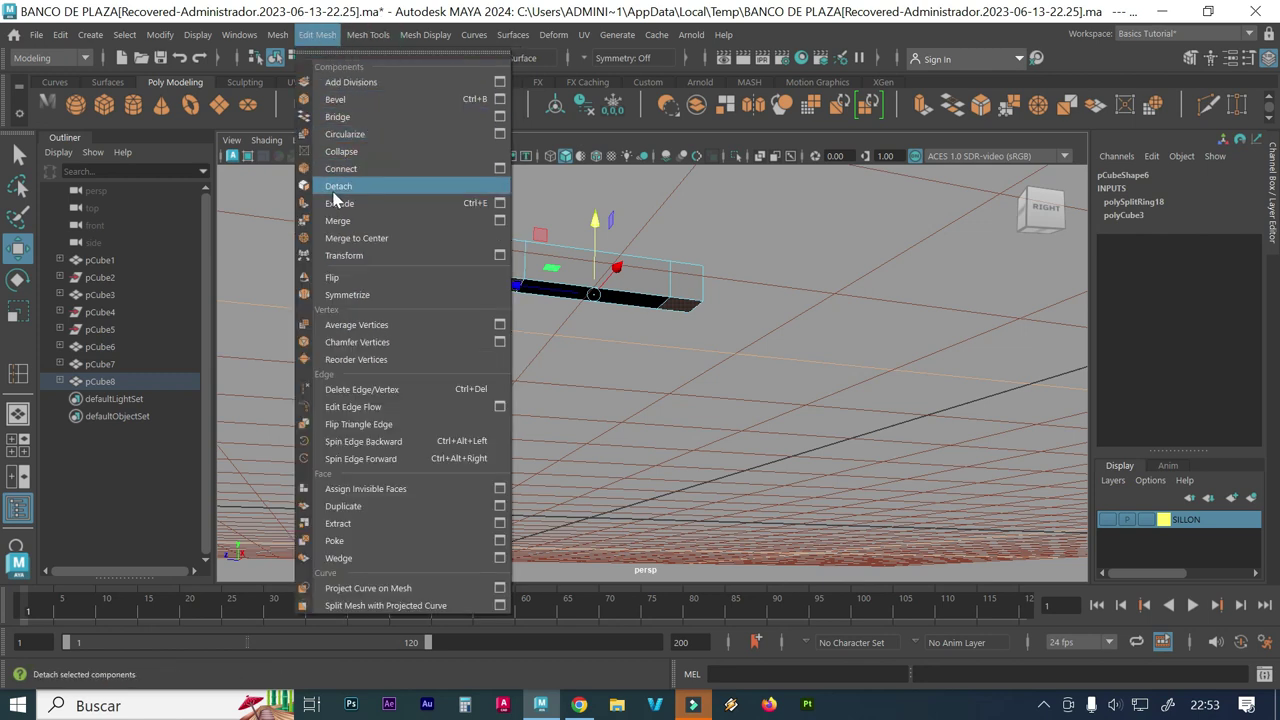
{"action": "left_click", "coordinate": [339, 203]}
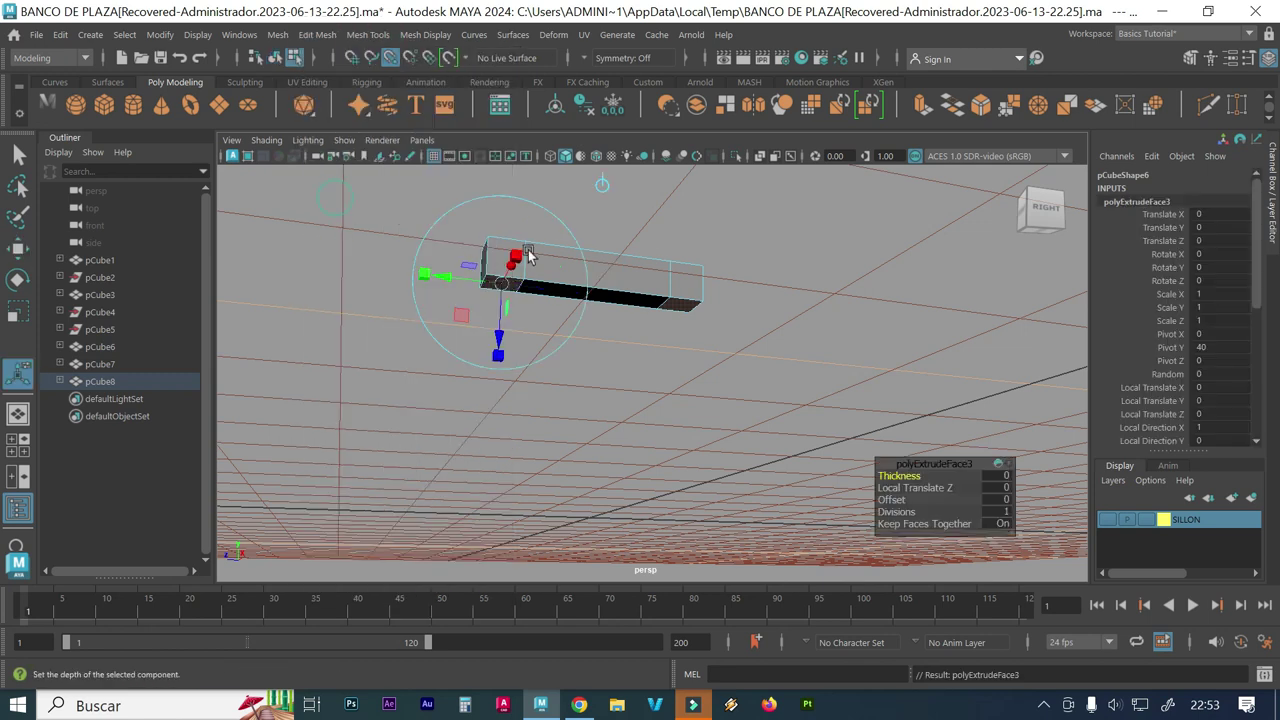
{"action": "left_click", "coordinate": [603, 184]}
{"action": "left_click", "coordinate": [594, 250]}
{"action": "left_click", "coordinate": [589, 280]}
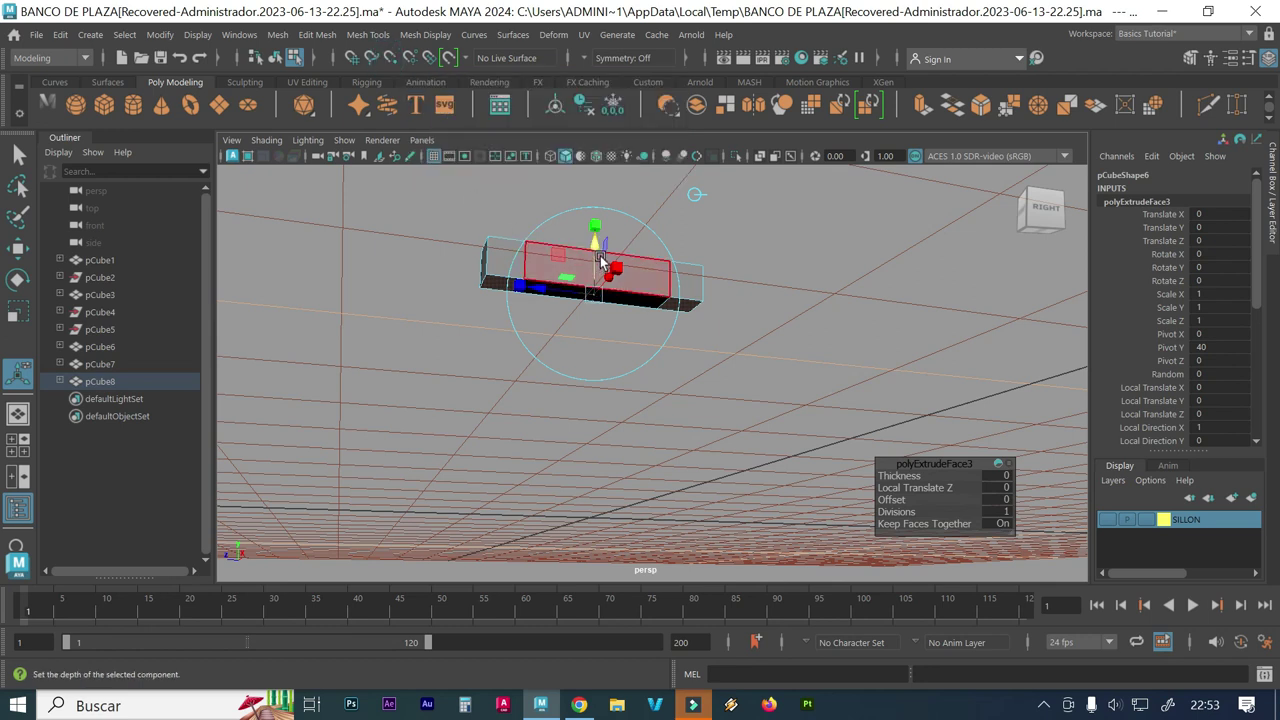
{"action": "left_click_drag", "start_coordinate": [594, 243], "coordinate": [589, 277]}
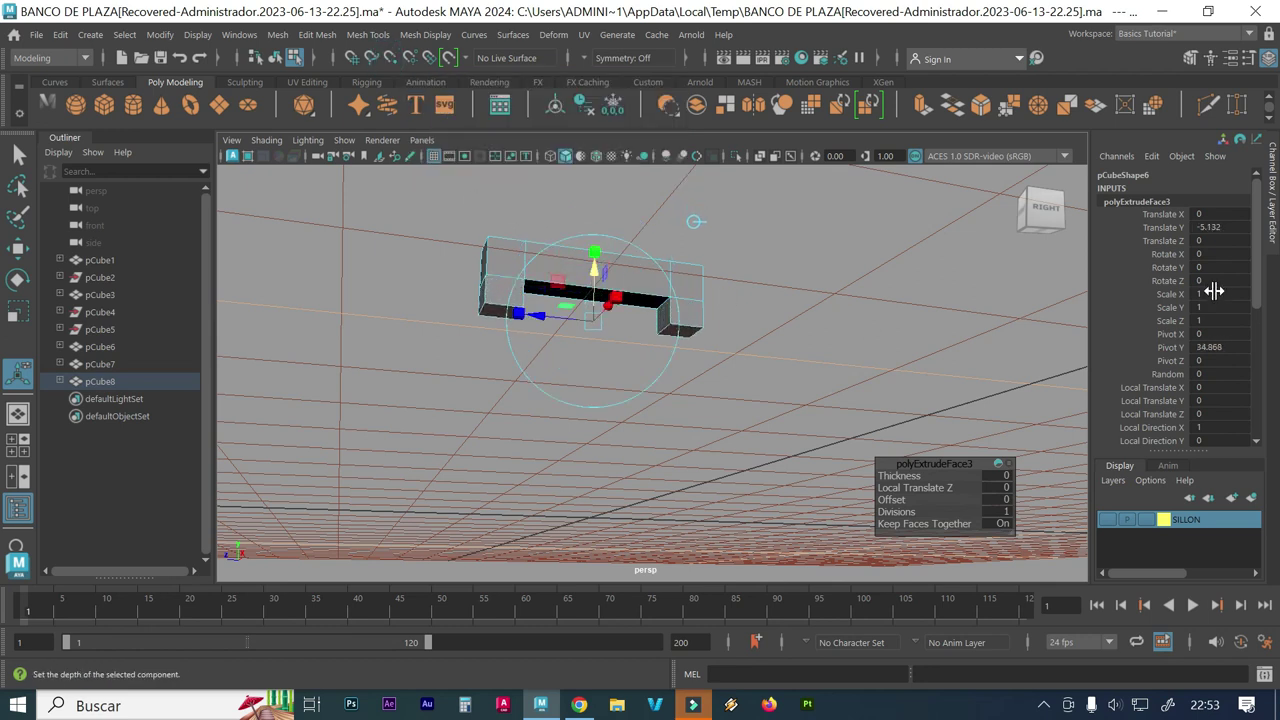
{"action": "left_click", "coordinate": [1212, 227]}
{"action": "type", "text": "-40"}
{"action": "key", "text": "Return"}
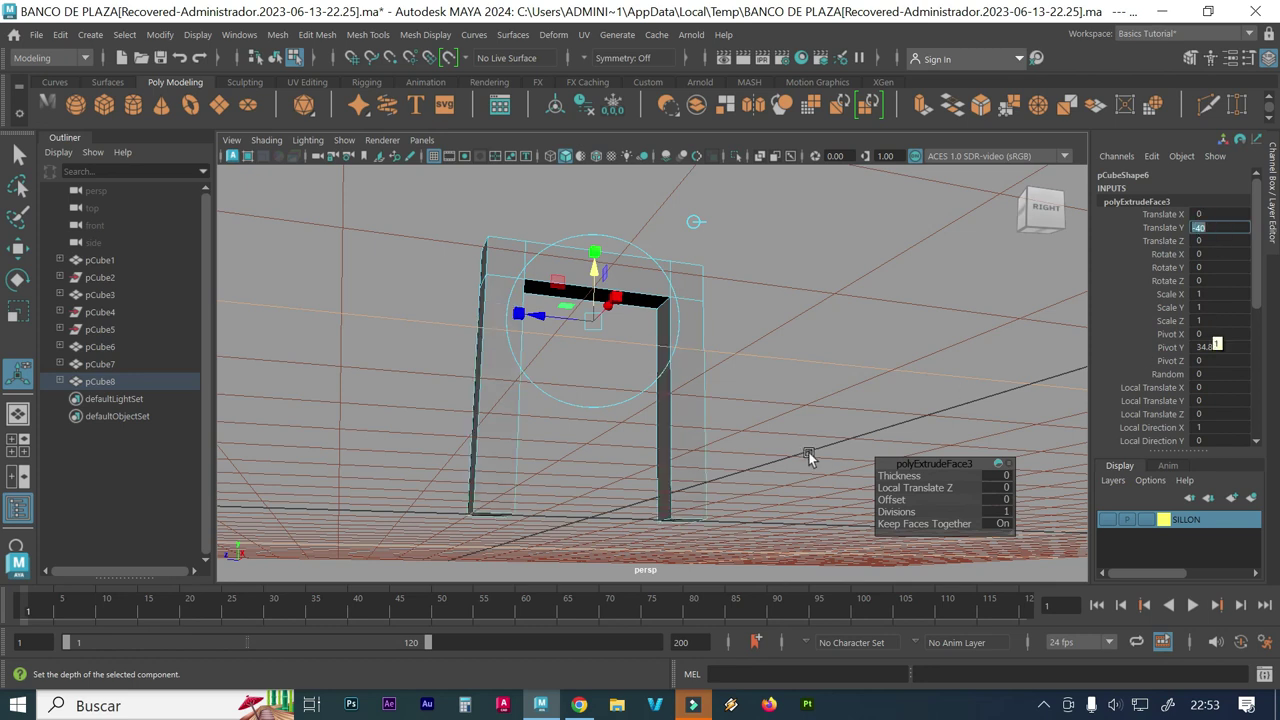
Step: Maximize the side view and frame the arch within it
{"action": "left_click_drag", "start_coordinate": [697, 428], "coordinate": [691, 448], "text": "alt"}
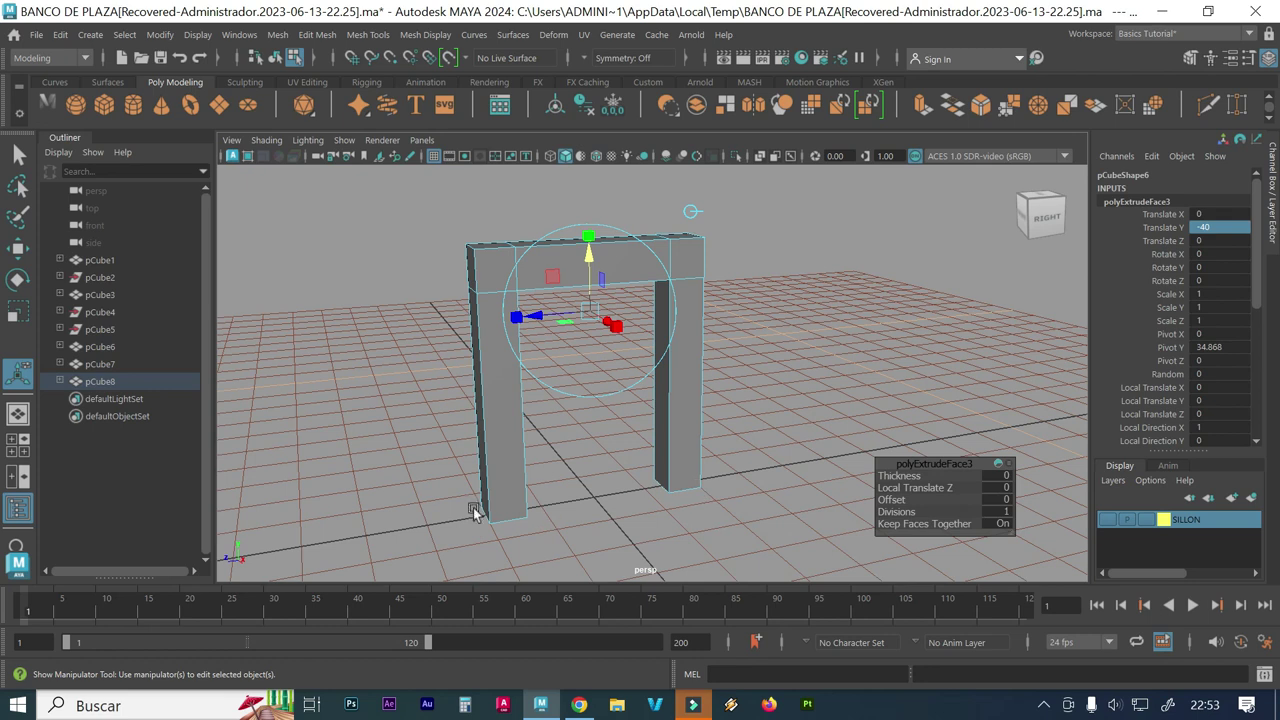
{"action": "key", "text": "space"}
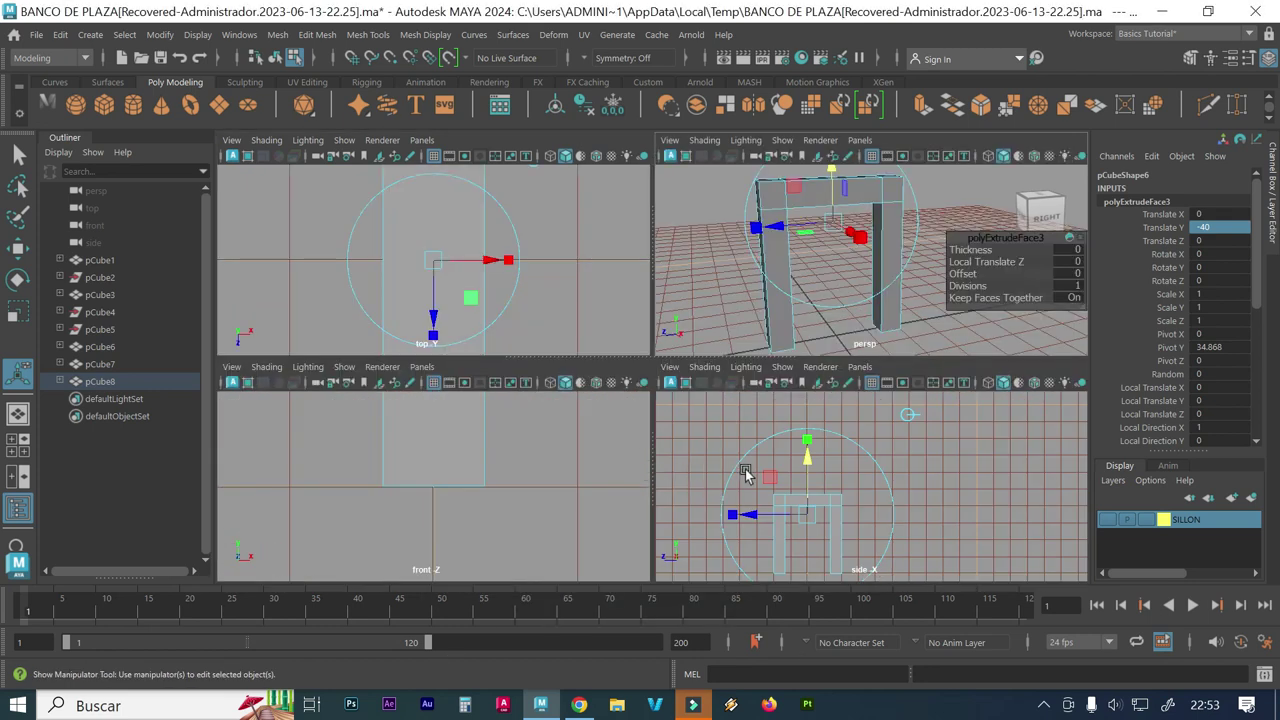
{"action": "key", "text": "space"}
{"action": "middle_click_drag", "start_coordinate": [689, 444], "coordinate": [829, 323], "text": "alt"}
{"action": "mouse_move", "coordinate": [594, 369]}
{"action": "right_mouse_down", "text": "alt"}
{"action": "mouse_move", "coordinate": [767, 345]}
{"action": "mouse_move", "coordinate": [811, 361]}
{"action": "right_mouse_up", "text": "alt"}
{"action": "right_click_drag", "start_coordinate": [768, 197], "coordinate": [697, 203]}
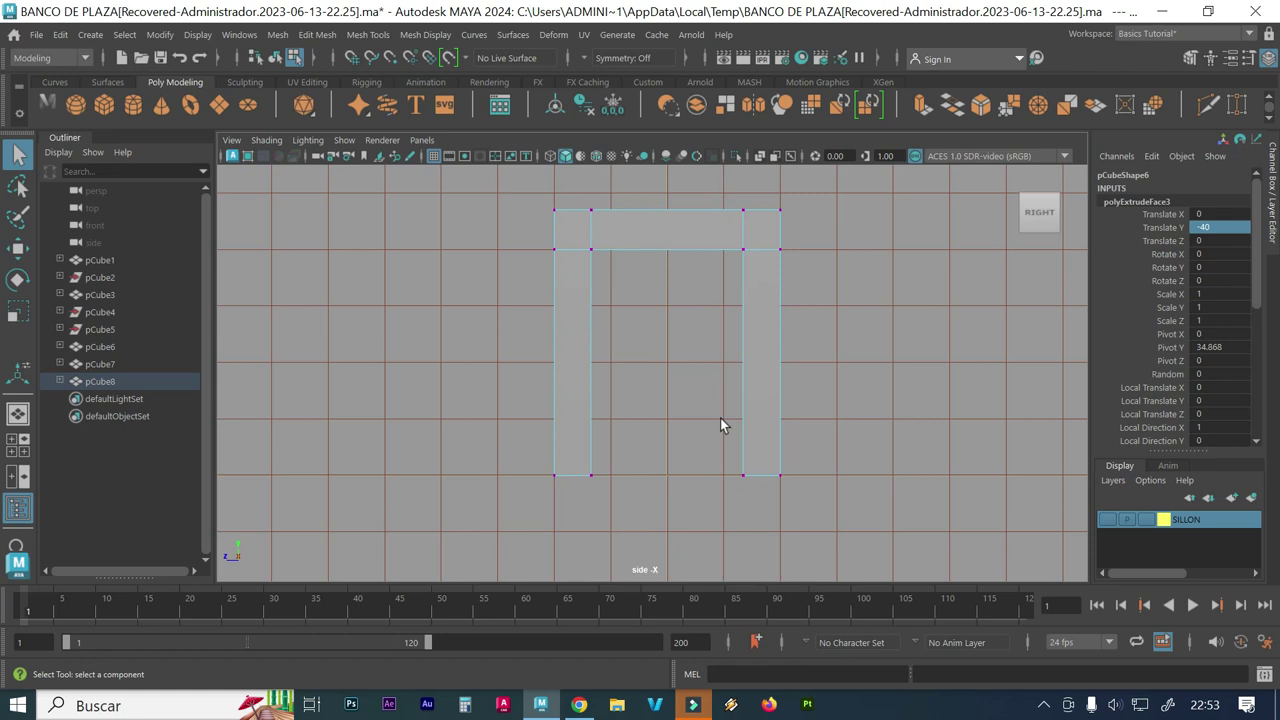
Step: Scale the four bottom leg vertices outward in side view so the legs splay wide
{"action": "left_click_drag", "start_coordinate": [886, 461], "coordinate": [360, 515]}
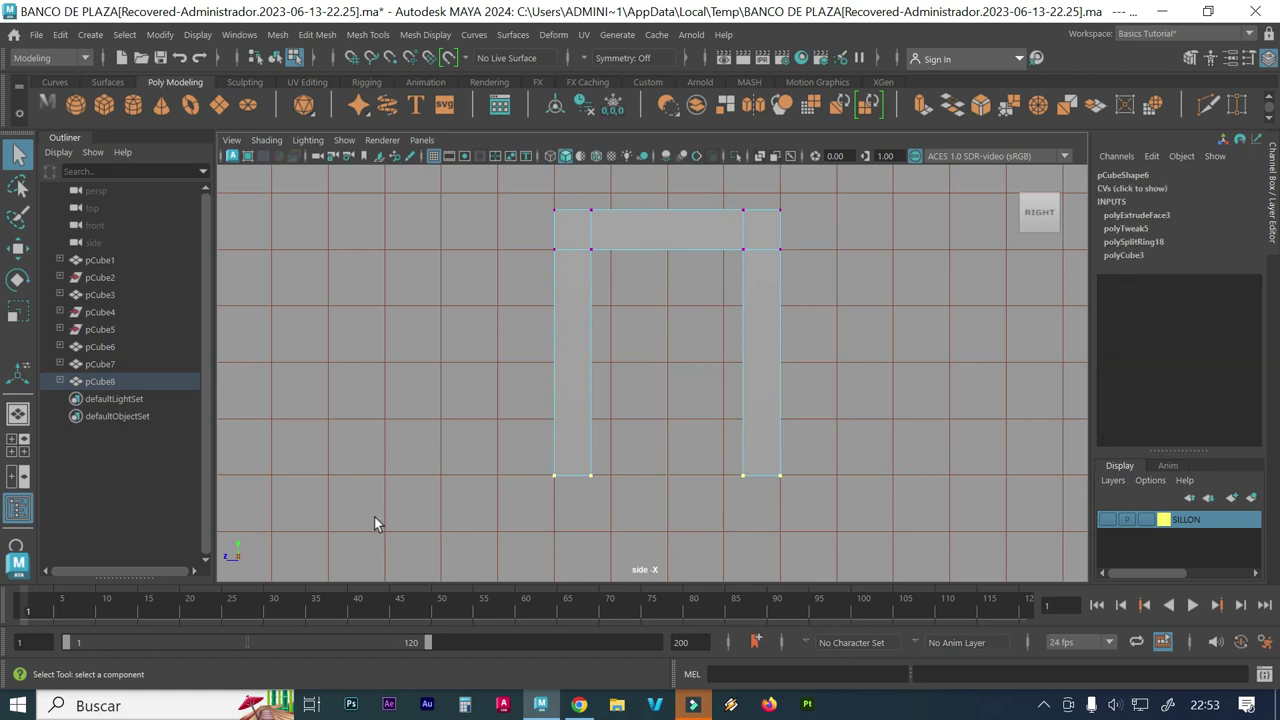
{"action": "key", "text": "r"}
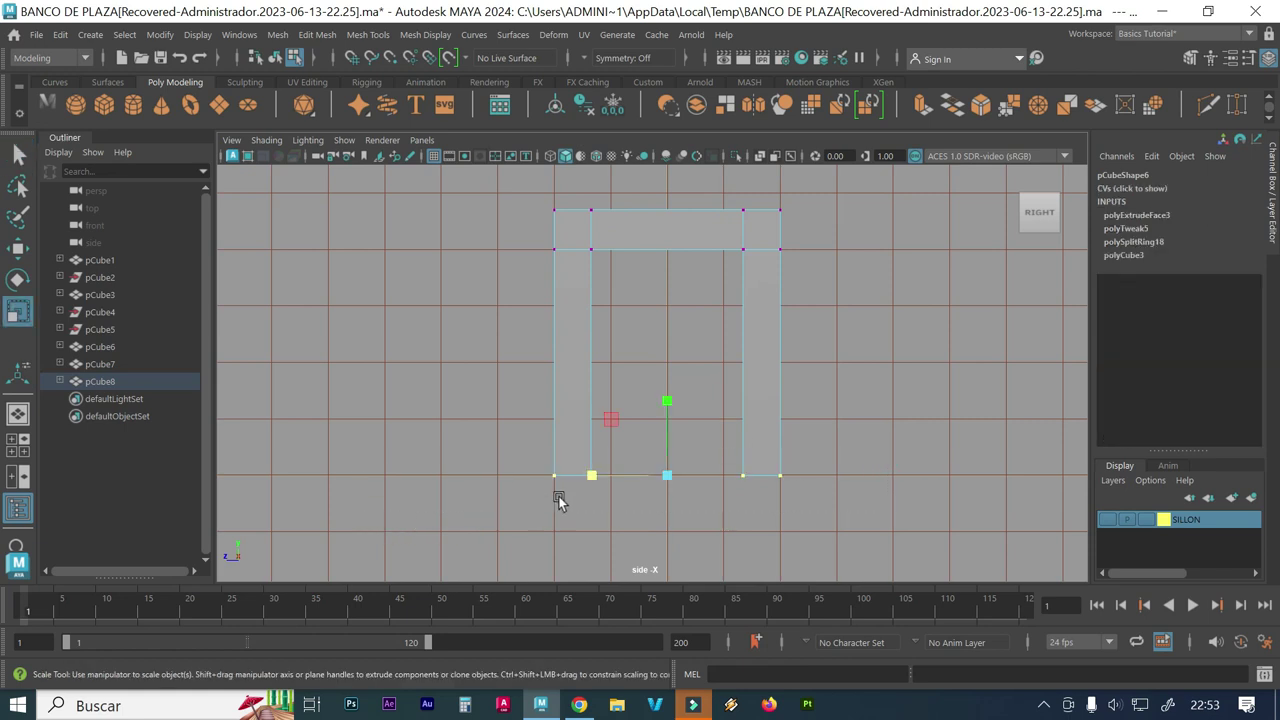
{"action": "left_click_drag", "start_coordinate": [587, 480], "coordinate": [528, 481]}
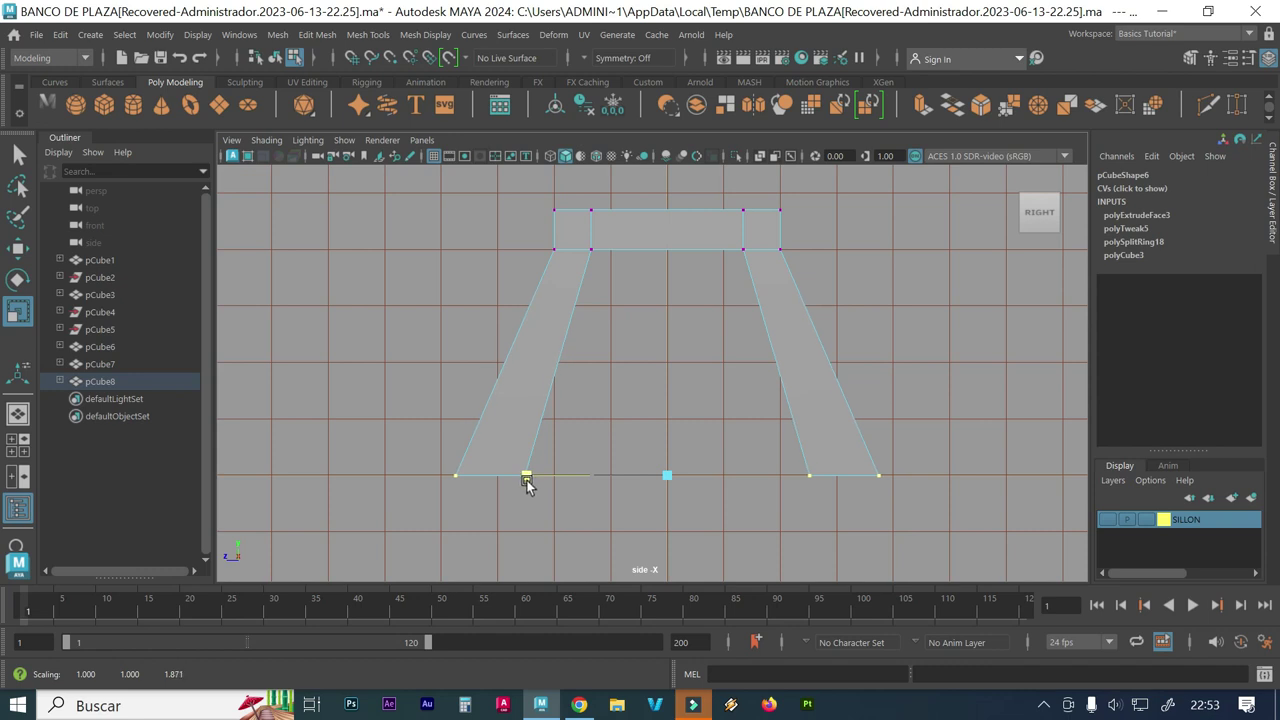
{"action": "left_click_drag", "start_coordinate": [528, 484], "coordinate": [527, 482]}
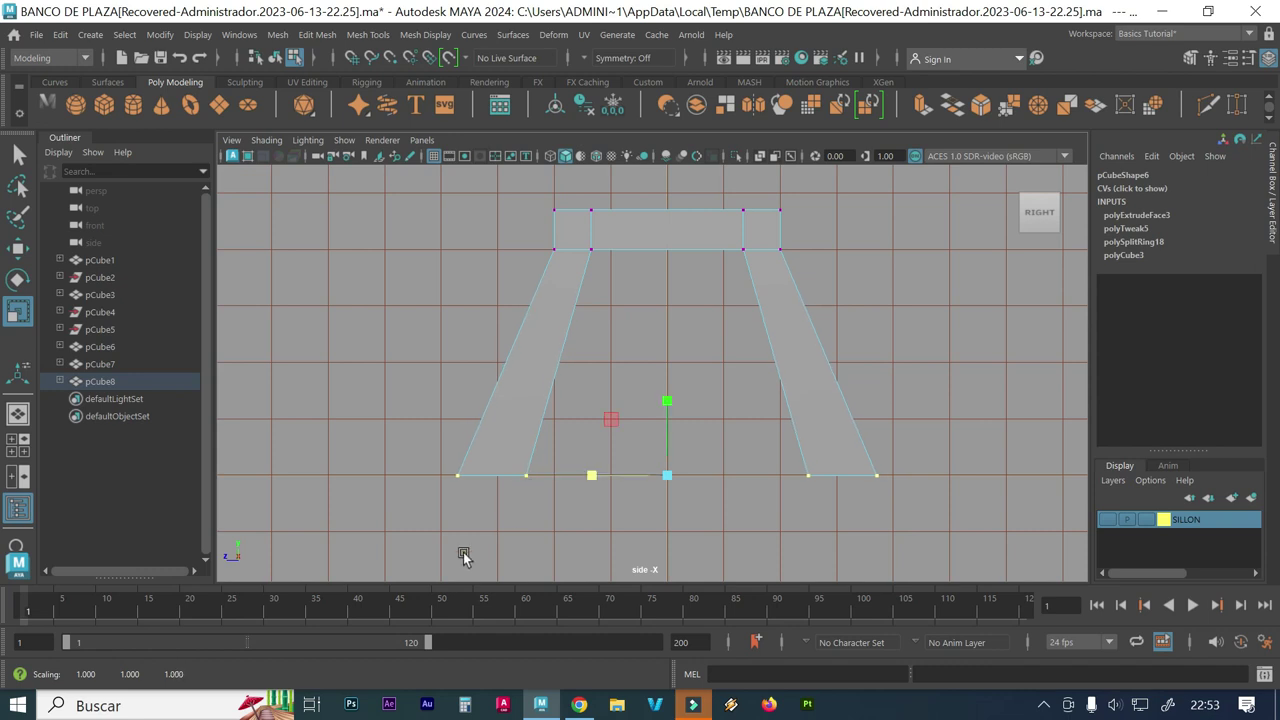
{"action": "left_click", "coordinate": [483, 530]}
{"action": "key", "text": "space"}
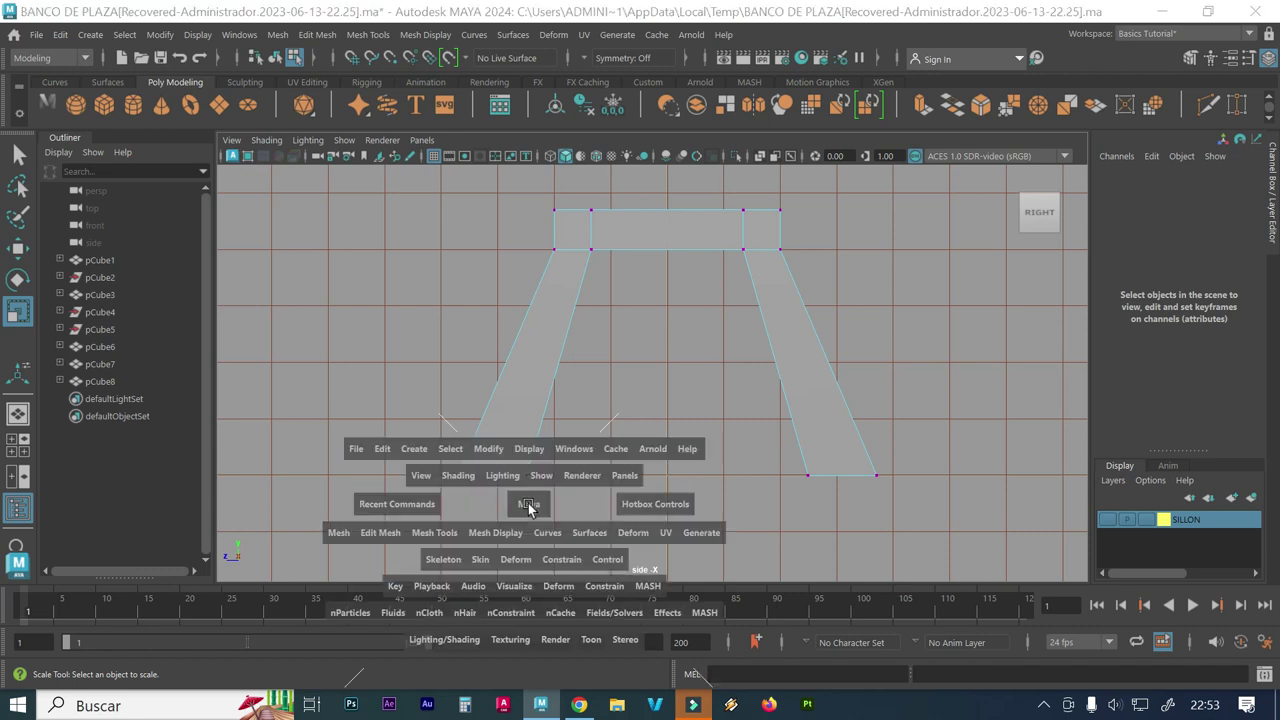
{"action": "key", "text": "space"}
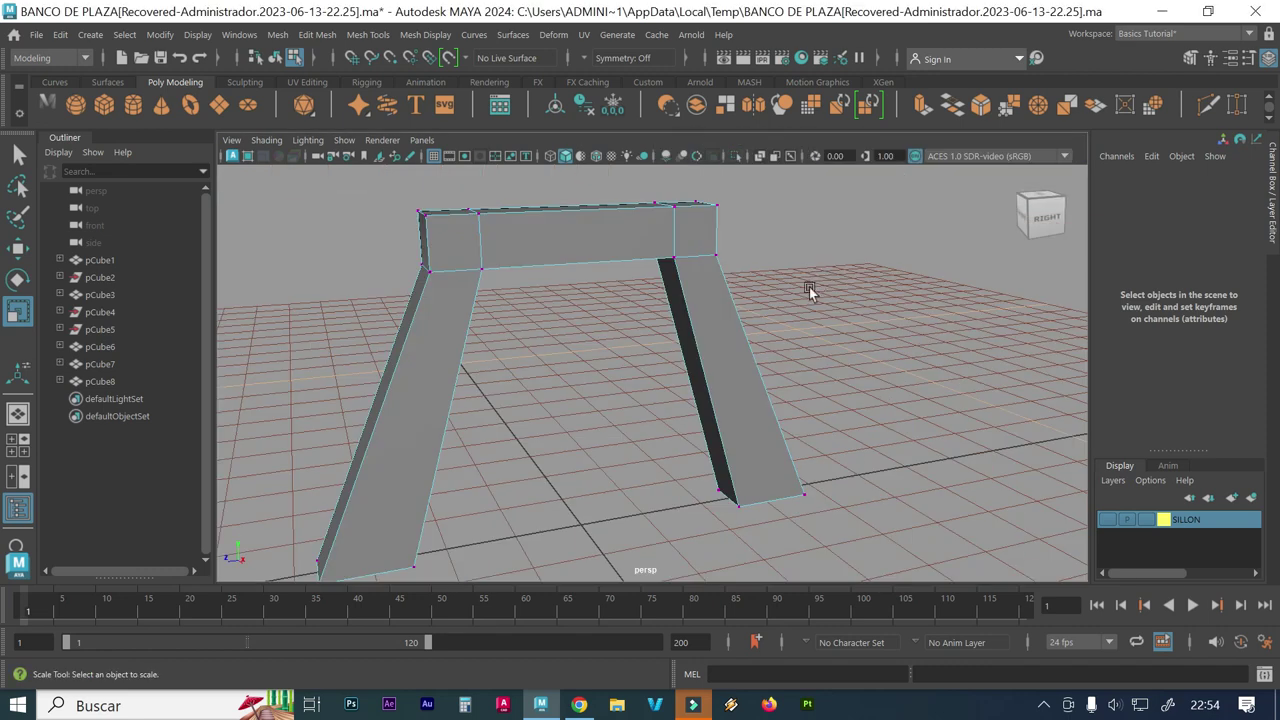
{"action": "mouse_move", "coordinate": [617, 346]}
{"action": "left_mouse_down", "text": "alt"}
{"action": "mouse_move", "coordinate": [663, 357]}
{"action": "mouse_move", "coordinate": [640, 363]}
{"action": "mouse_move", "coordinate": [669, 374]}
{"action": "mouse_move", "coordinate": [594, 405]}
{"action": "mouse_move", "coordinate": [566, 328]}
{"action": "left_mouse_up", "text": "alt"}
Step: Extrude the top face above the right leg 50 units upward
{"action": "right_click_drag", "start_coordinate": [583, 197], "coordinate": [584, 300]}
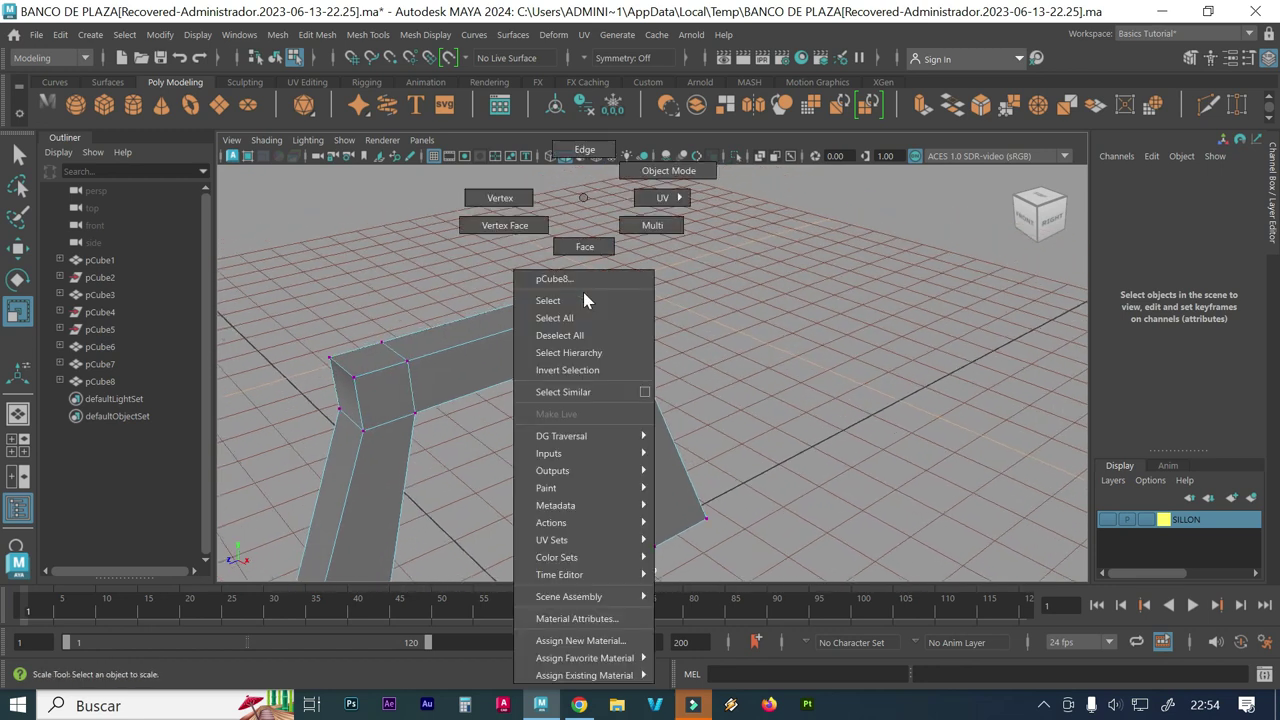
{"action": "left_click", "coordinate": [575, 249]}
{"action": "left_click", "coordinate": [593, 290]}
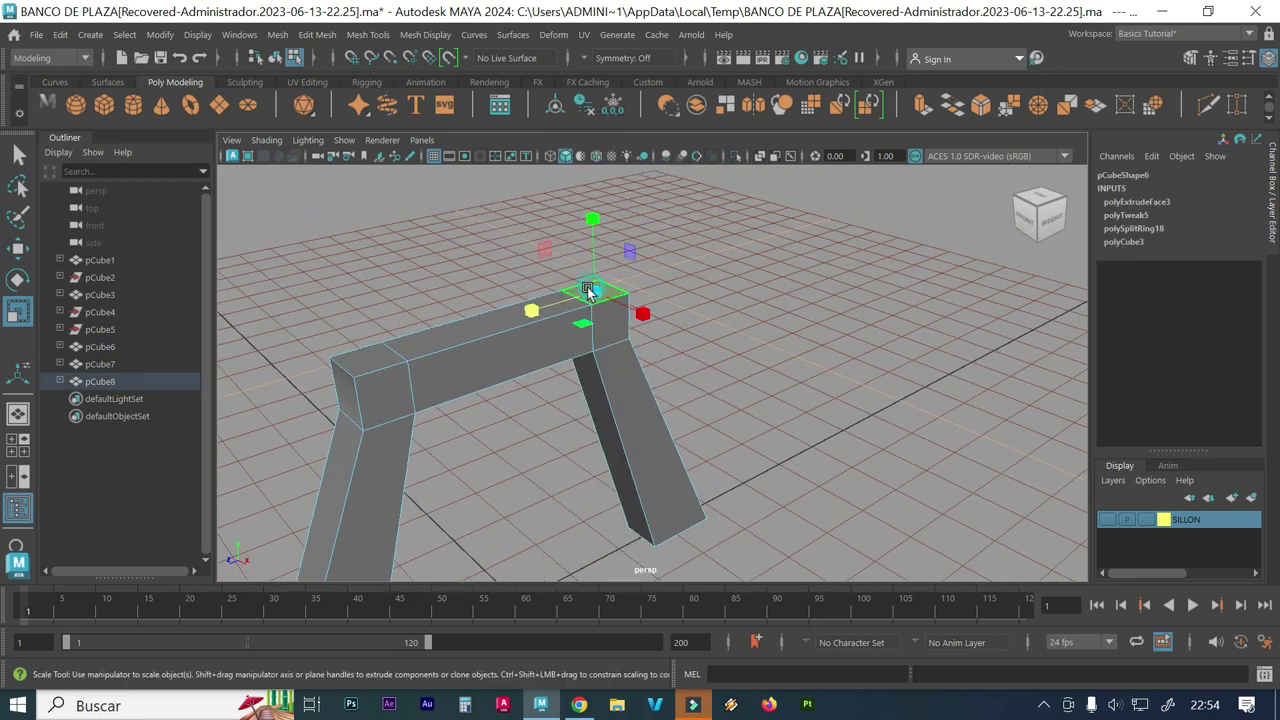
{"action": "left_click", "coordinate": [364, 35]}
{"action": "mouse_move", "coordinate": [317, 34]}
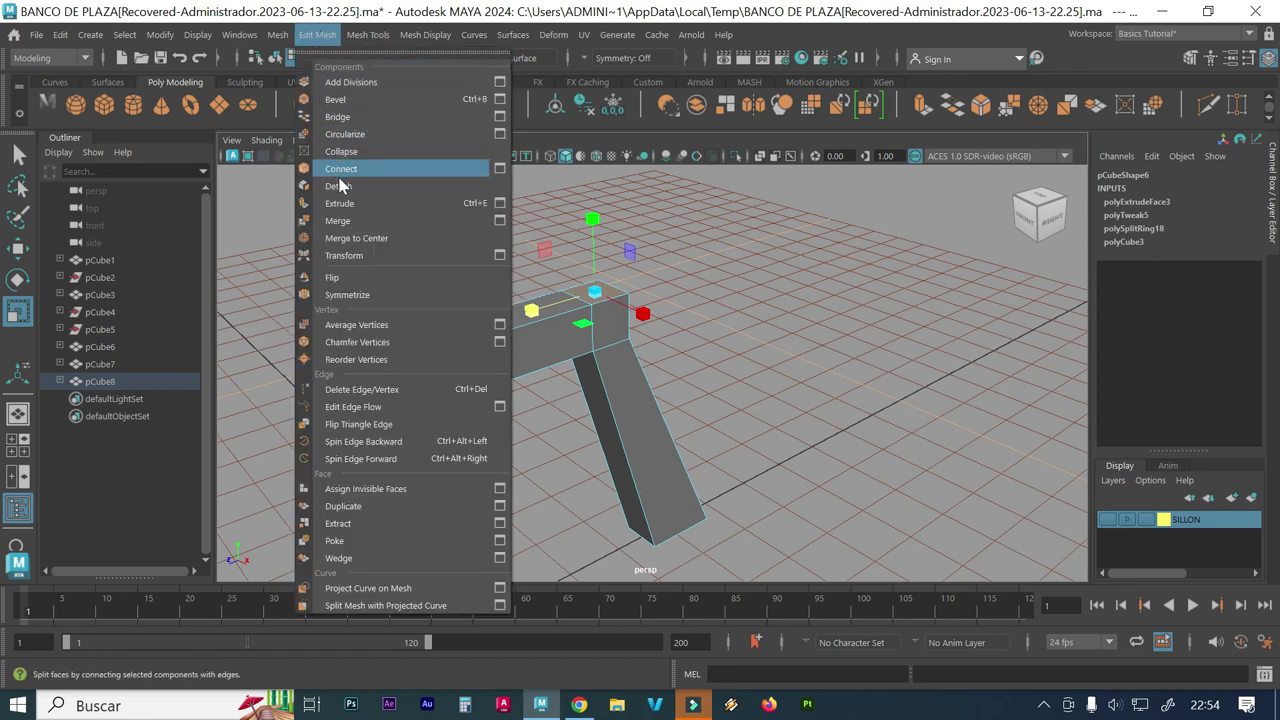
{"action": "left_click", "coordinate": [345, 203]}
{"action": "left_click_drag", "start_coordinate": [592, 237], "coordinate": [590, 165]}
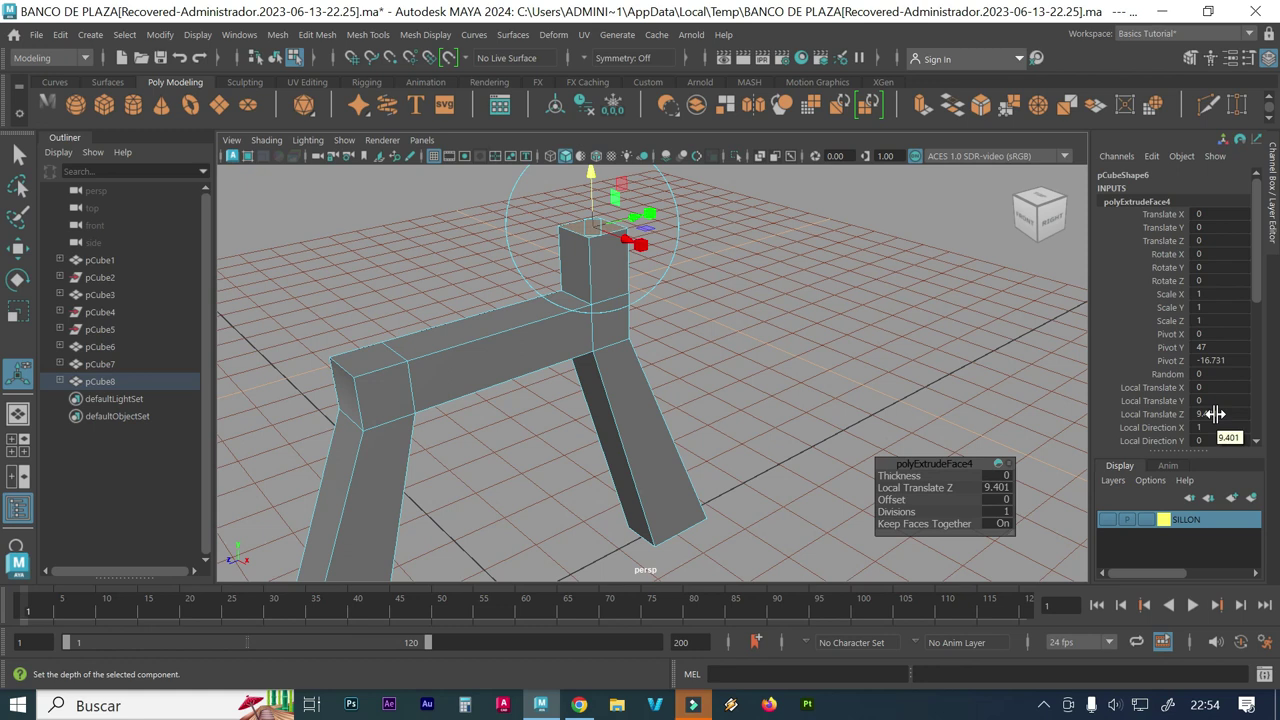
{"action": "left_click_drag", "start_coordinate": [586, 172], "coordinate": [588, 156]}
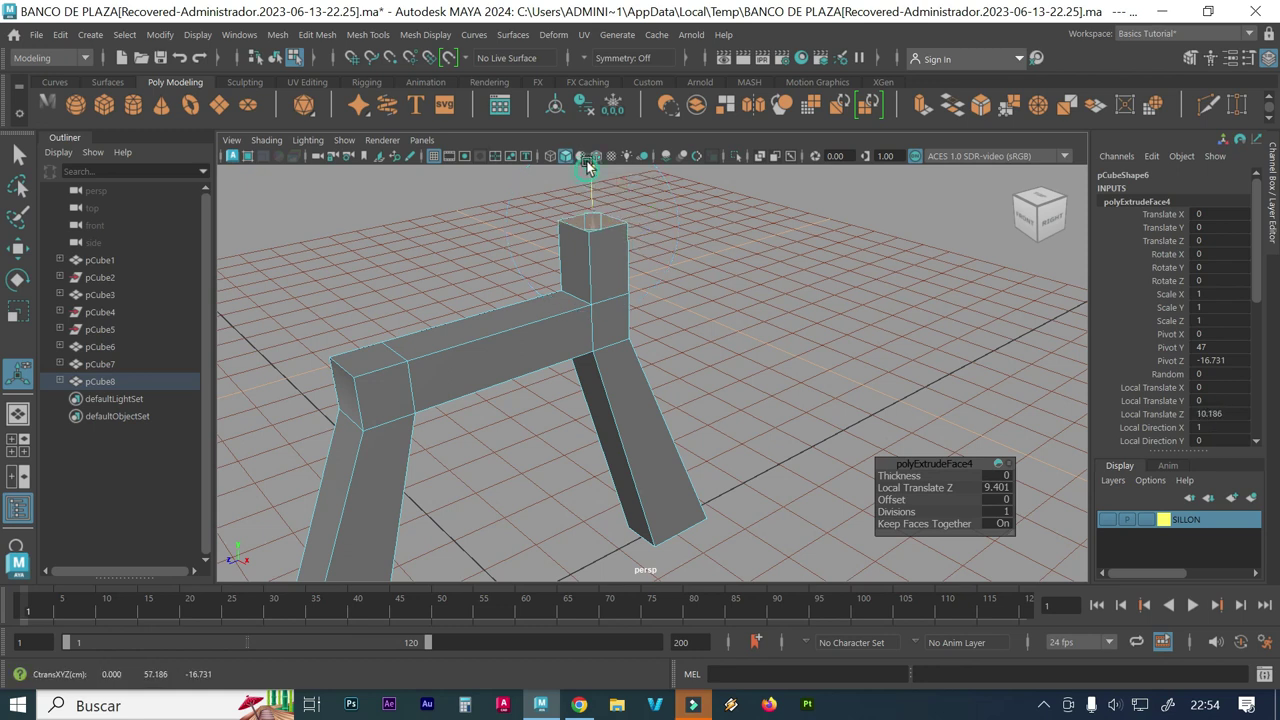
{"action": "double_click", "coordinate": [1210, 414]}
{"action": "type", "text": "50"}
{"action": "key", "text": "Return"}
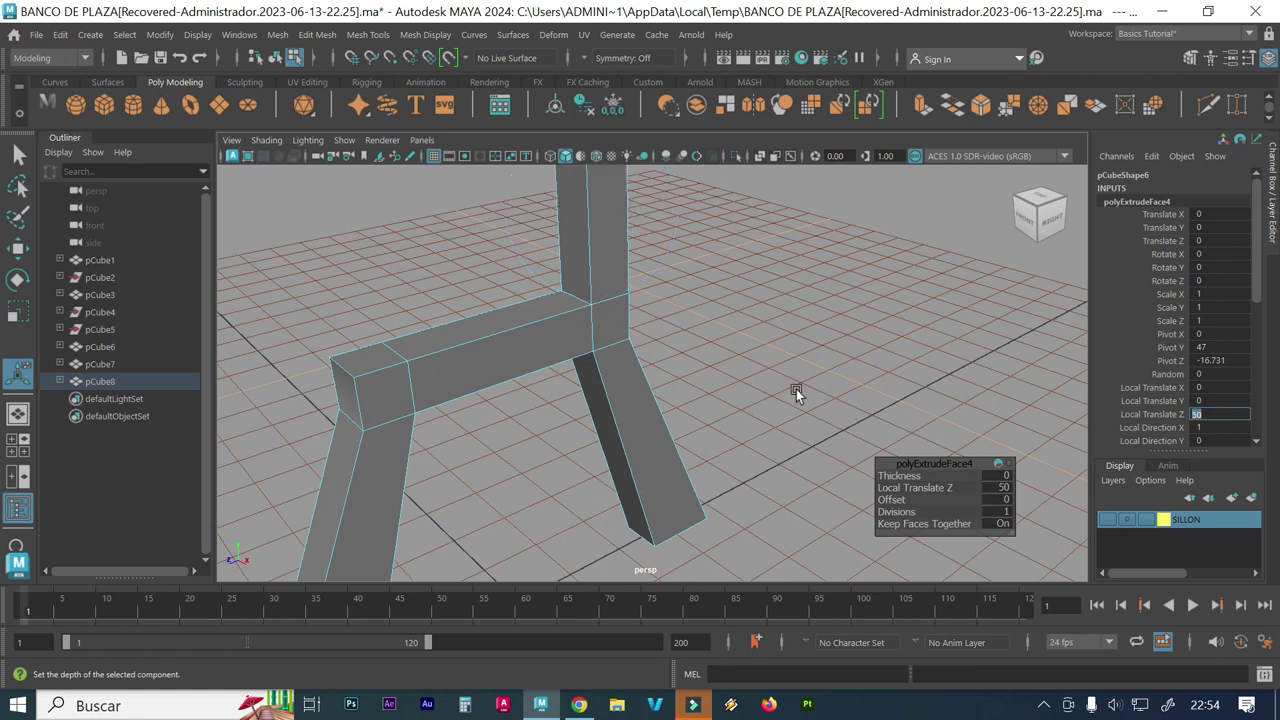
Step: Deselect, then switch to the full side view and zoom out
{"action": "left_click", "coordinate": [798, 318]}
{"action": "key", "text": "space"}
{"action": "key", "text": "space"}
{"action": "scroll", "coordinate": [822, 478], "scroll_direction": "down", "scroll_amount": 3}
{"action": "scroll", "coordinate": [748, 370], "scroll_direction": "down", "scroll_amount": 2}
Step: Select the back post's two top vertices and frame the whole frame for moving
{"action": "left_click_drag", "start_coordinate": [640, 276], "coordinate": [684, 285], "text": "alt"}
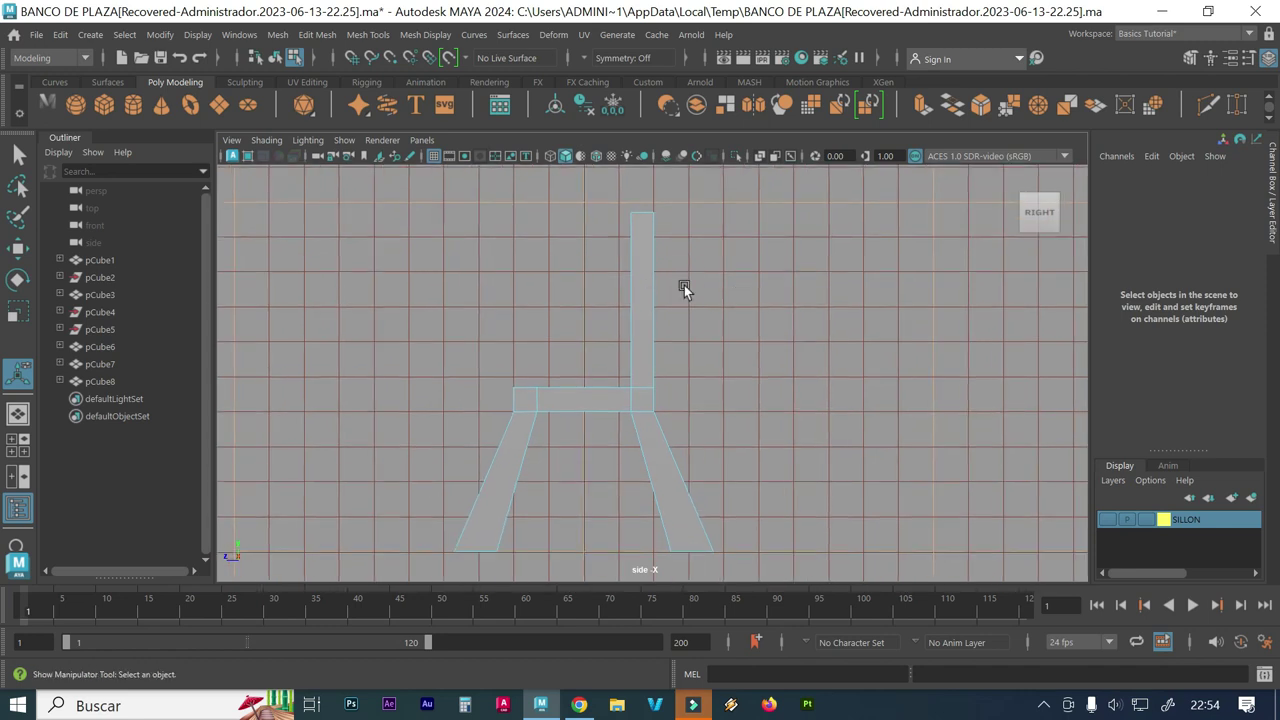
{"action": "right_click_drag", "start_coordinate": [639, 244], "coordinate": [558, 201]}
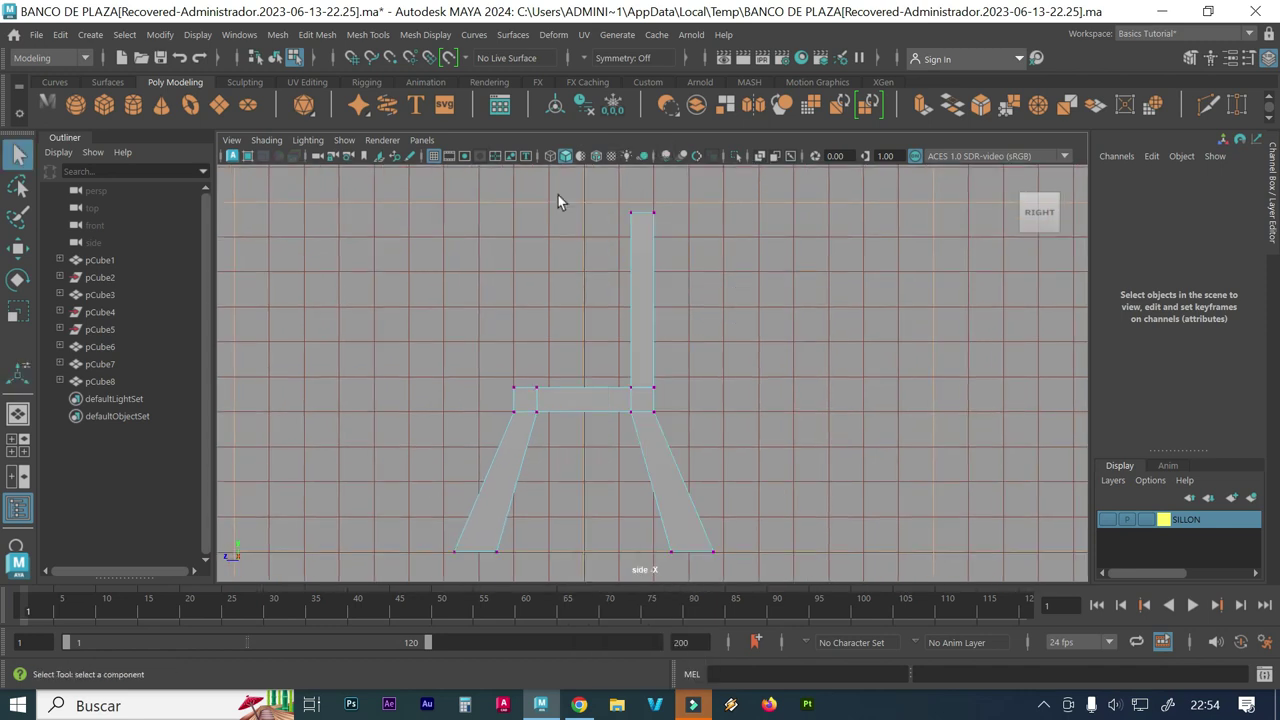
{"action": "left_click_drag", "start_coordinate": [718, 247], "coordinate": [558, 181]}
{"action": "scroll", "coordinate": [630, 266], "scroll_direction": "up", "scroll_amount": 2}
{"action": "middle_click_drag", "start_coordinate": [702, 281], "coordinate": [672, 373], "text": "alt"}
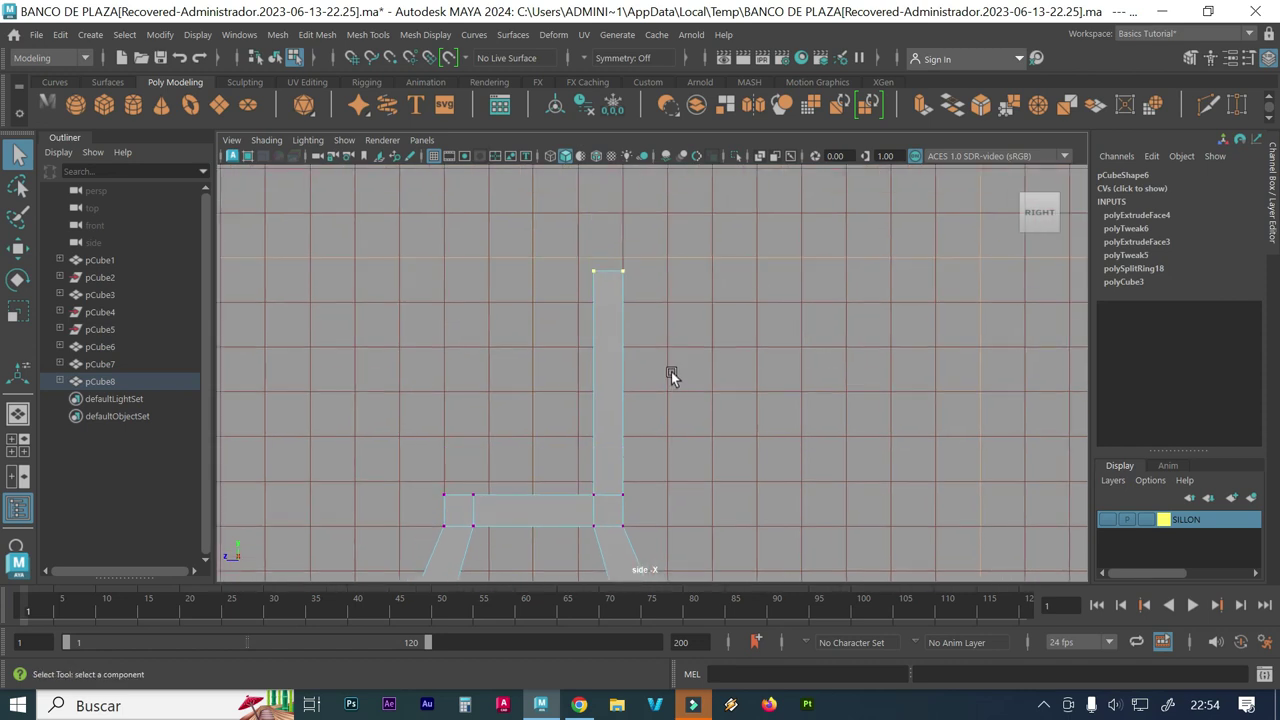
{"action": "key", "text": "w"}
{"action": "scroll", "coordinate": [733, 427], "scroll_direction": "down", "scroll_amount": 2}
{"action": "middle_click_drag", "start_coordinate": [727, 474], "coordinate": [716, 370], "text": "alt"}
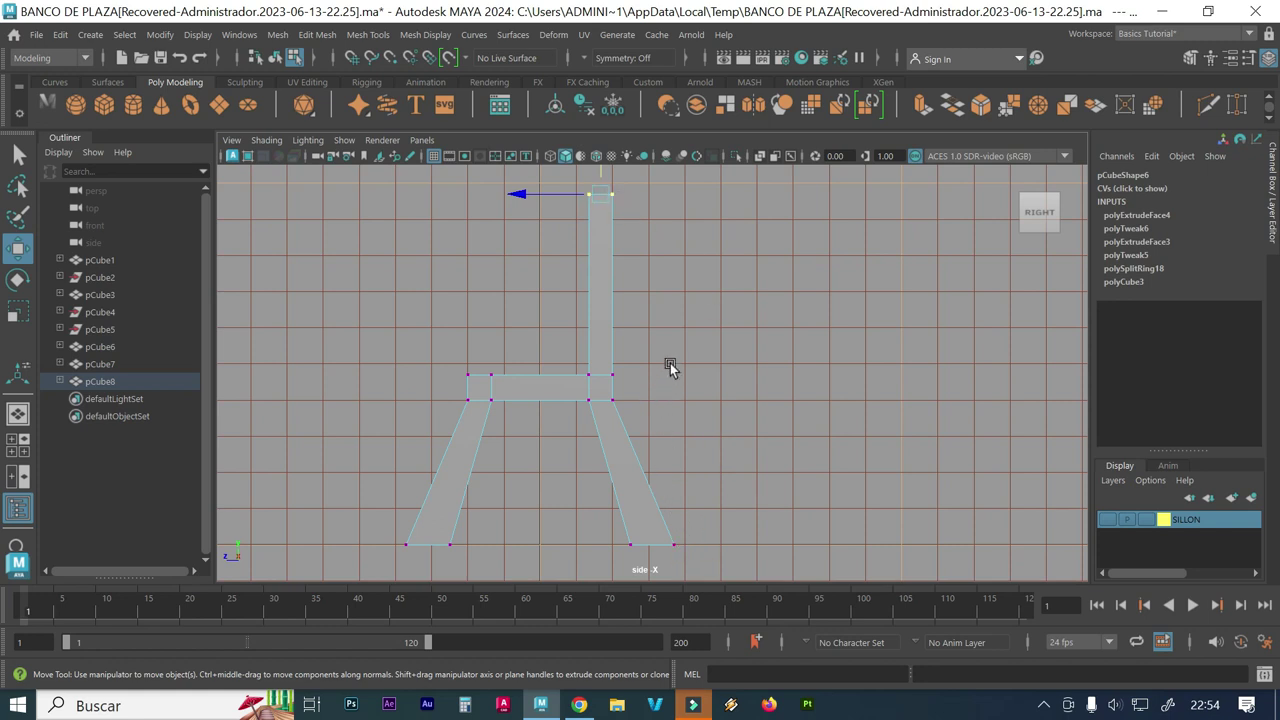
Step: Snap the move pivot over the lower vertex and tilt the post's top back
{"action": "key", "text": "d"}
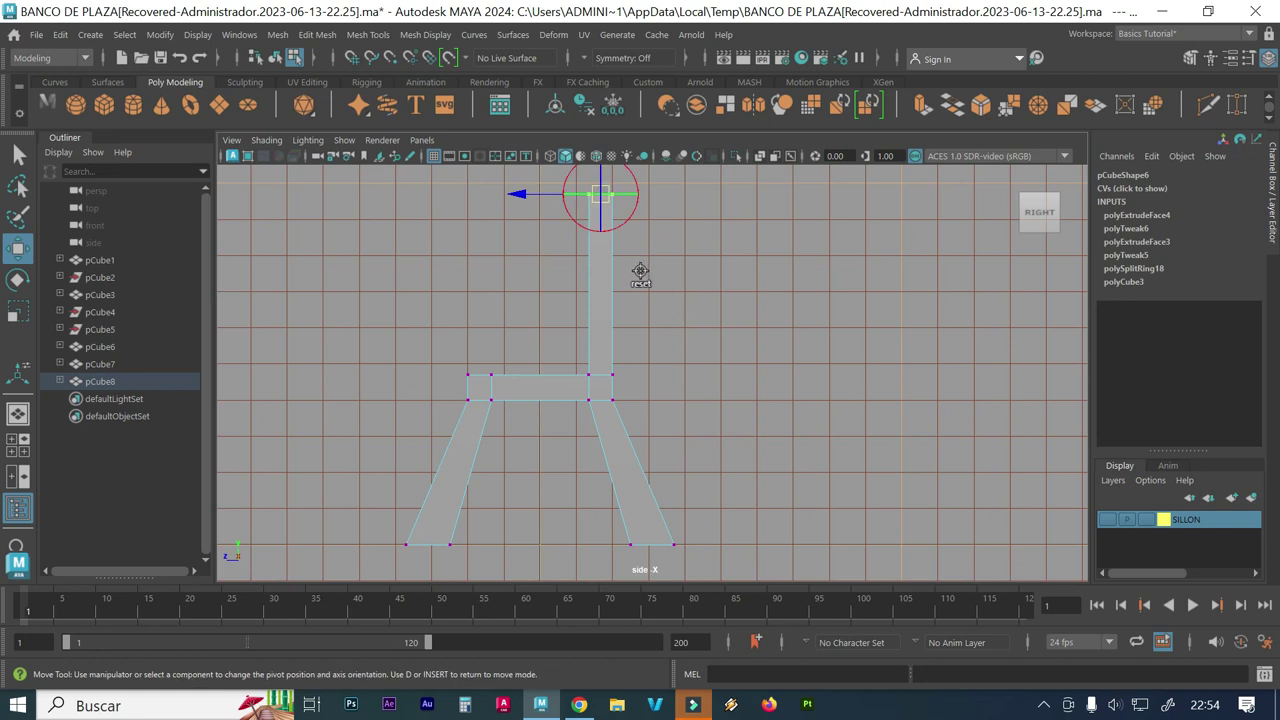
{"action": "left_click", "coordinate": [389, 58]}
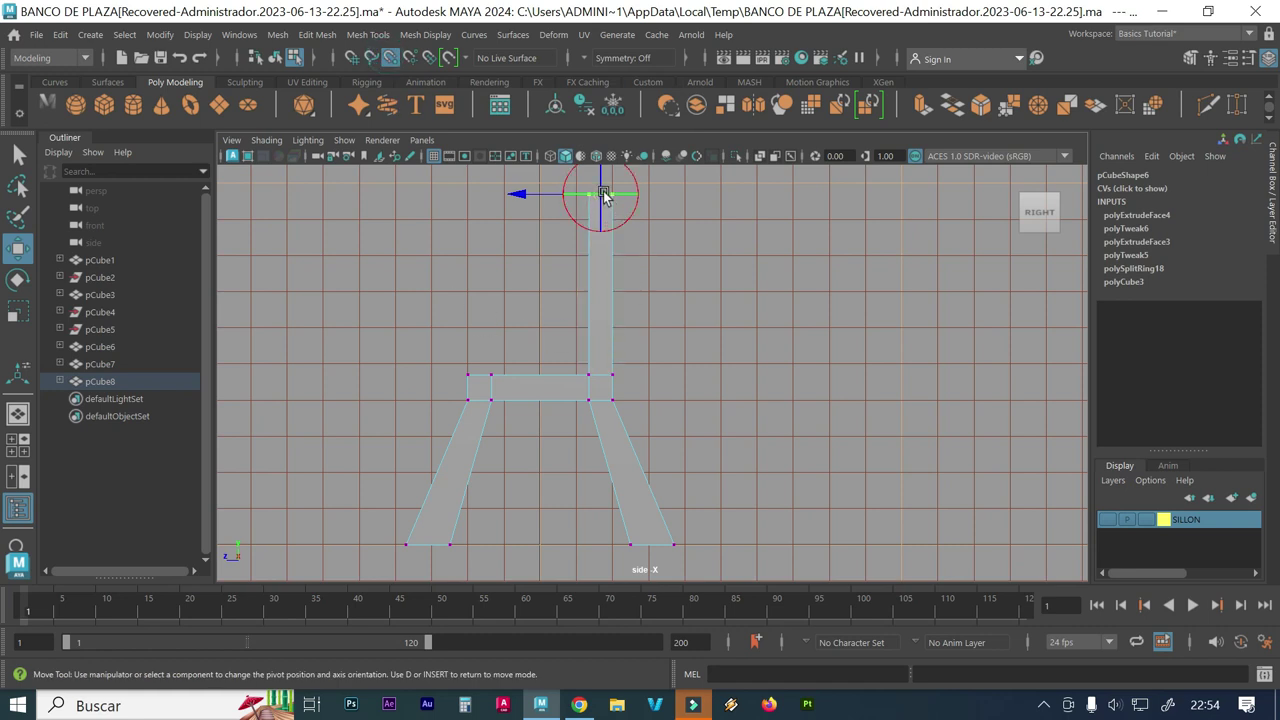
{"action": "left_click_drag", "start_coordinate": [603, 193], "coordinate": [617, 270]}
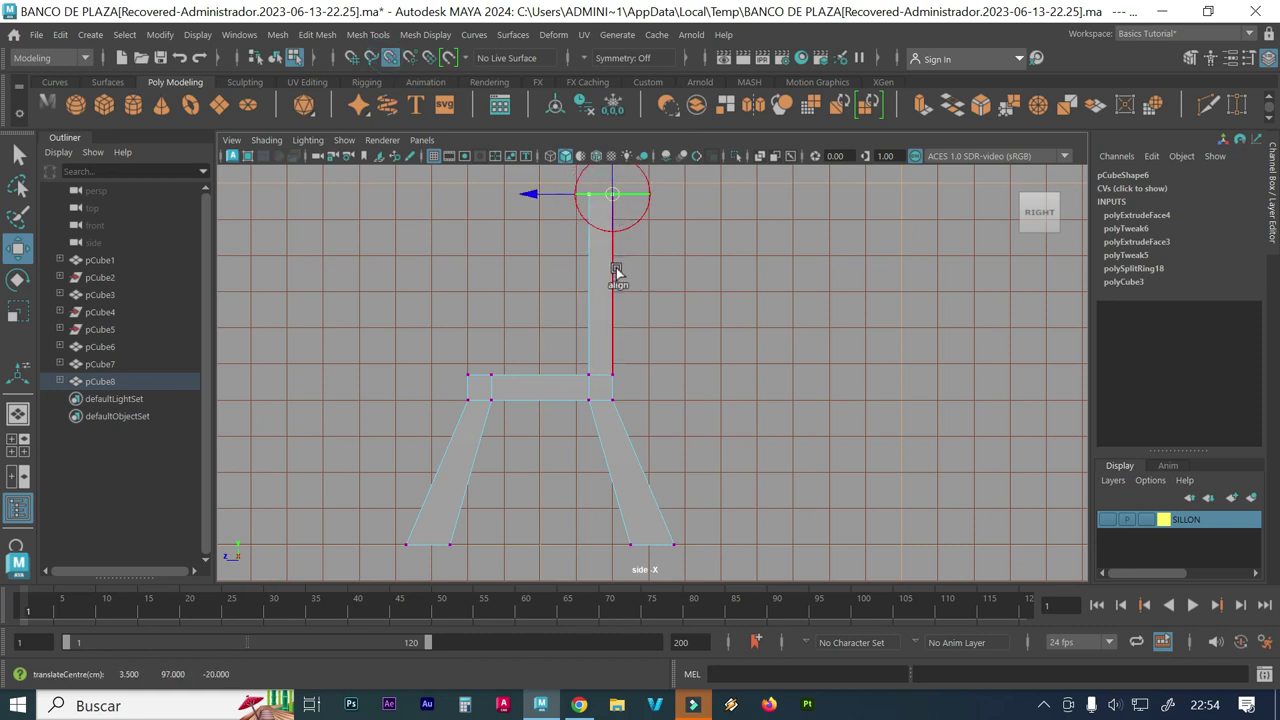
{"action": "left_click_drag", "start_coordinate": [620, 287], "coordinate": [619, 283]}
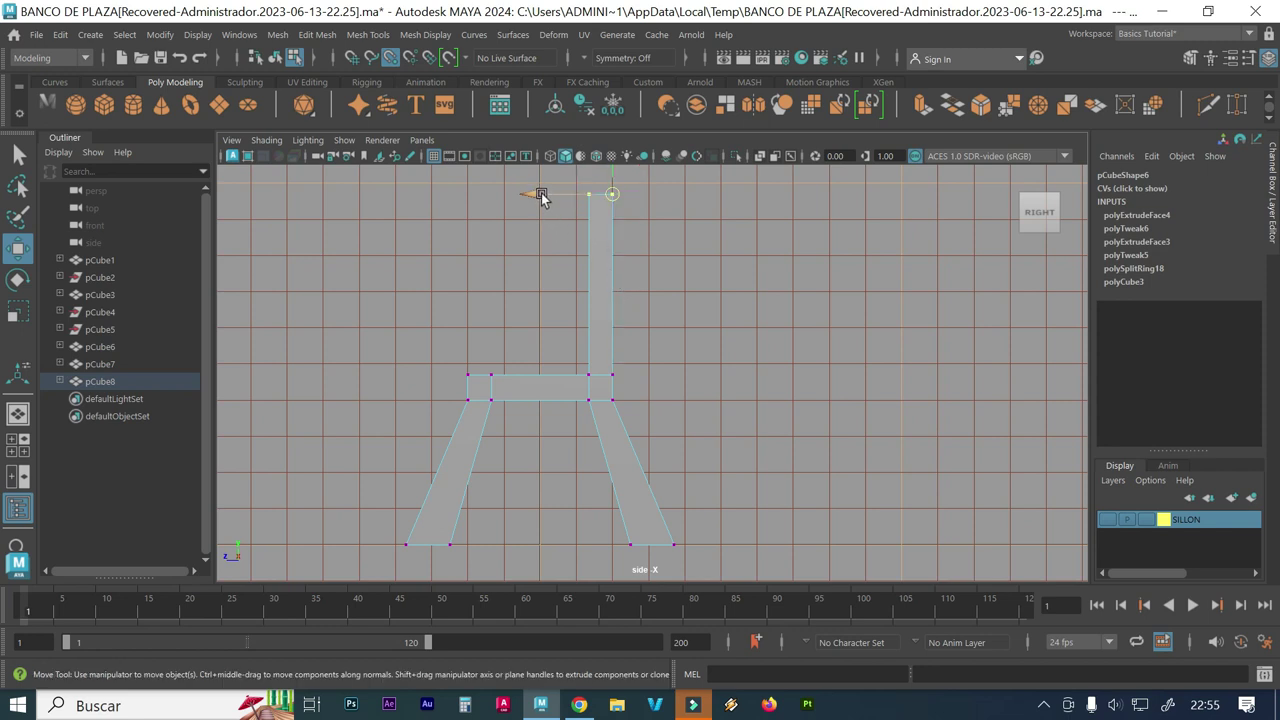
{"action": "middle_click_drag", "start_coordinate": [652, 432], "coordinate": [681, 578]}
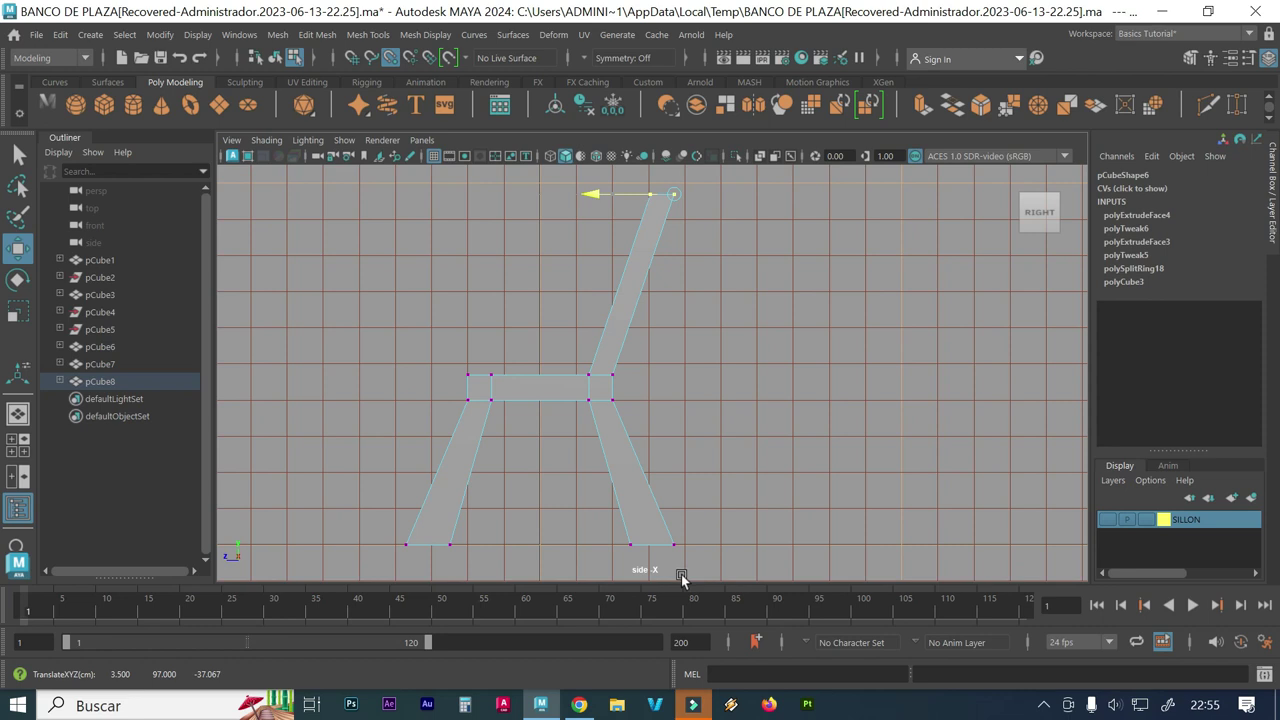
Step: Reselect both top post vertices, recenter their pivot, and pick the post-seat joint vertex
{"action": "left_click_drag", "start_coordinate": [675, 172], "coordinate": [709, 577]}
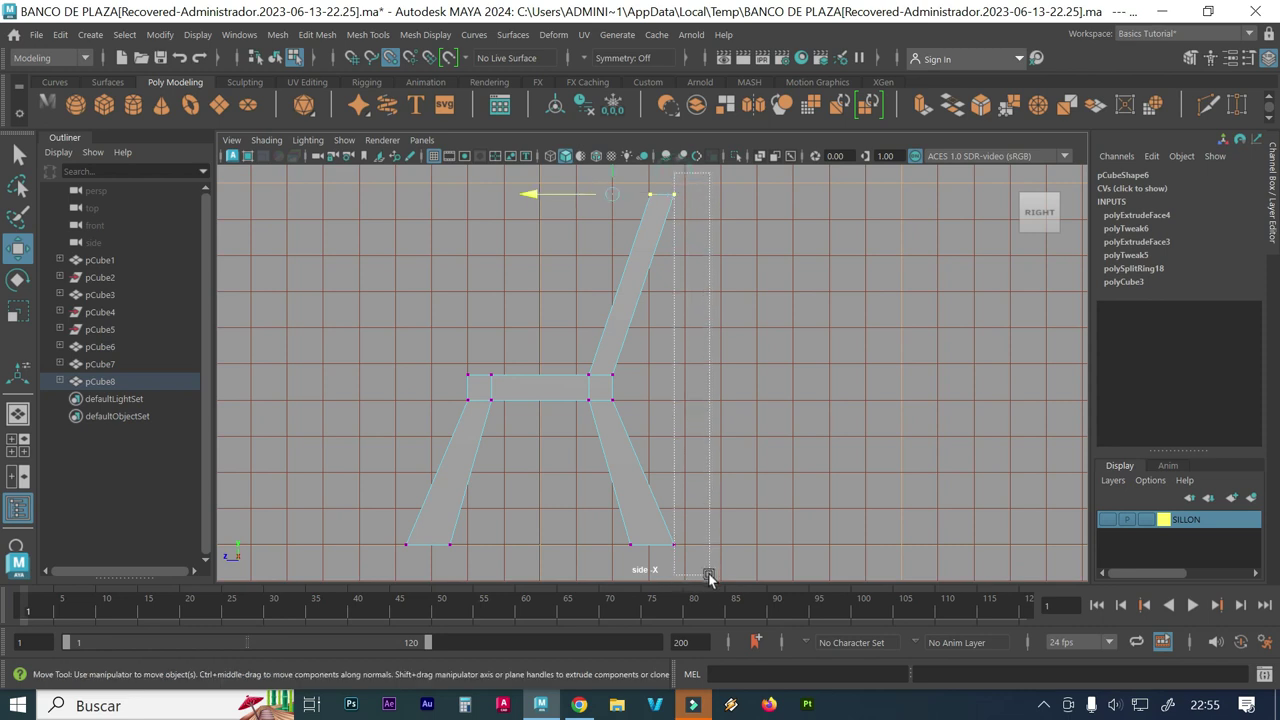
{"action": "left_click", "coordinate": [698, 368]}
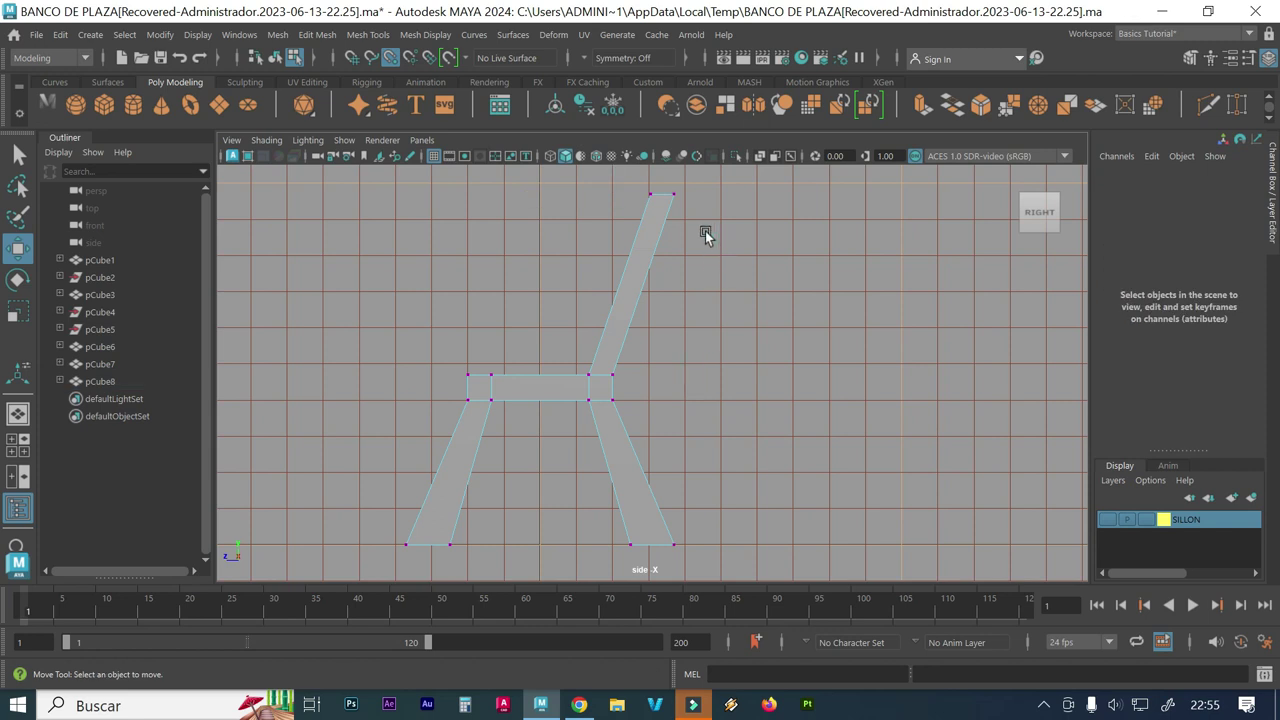
{"action": "left_click_drag", "start_coordinate": [700, 200], "coordinate": [567, 181]}
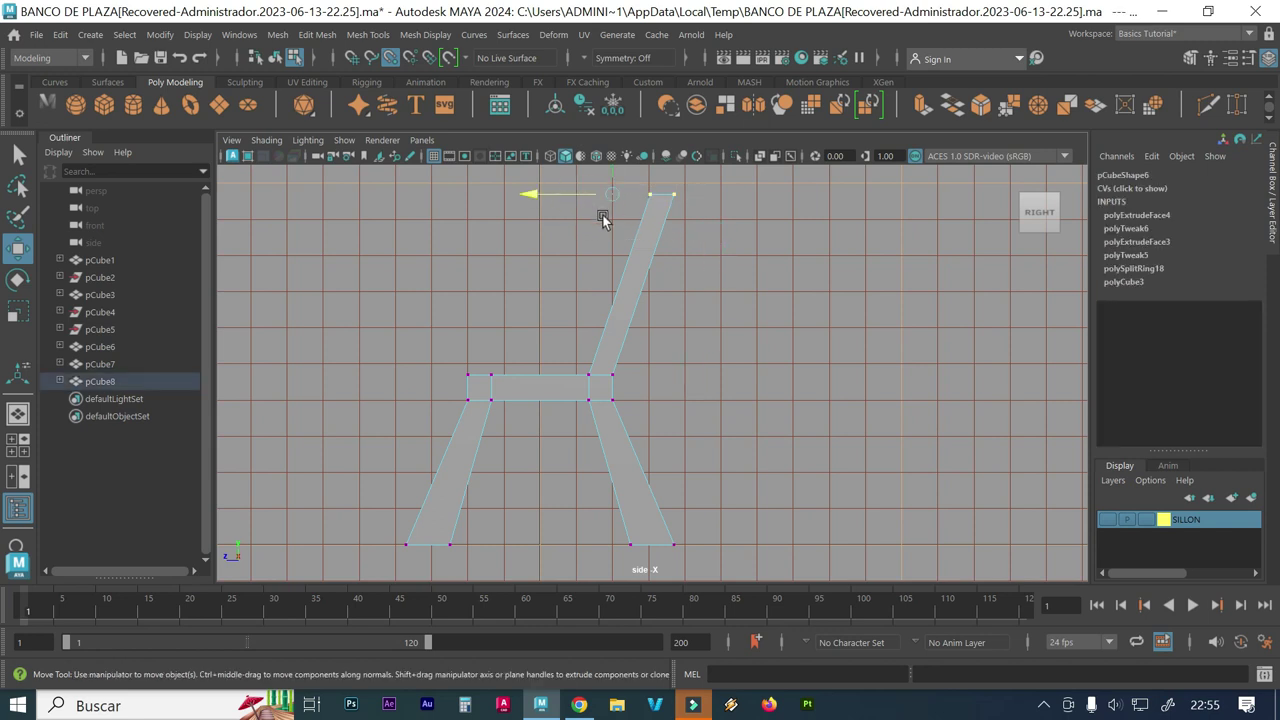
{"action": "key", "text": "d"}
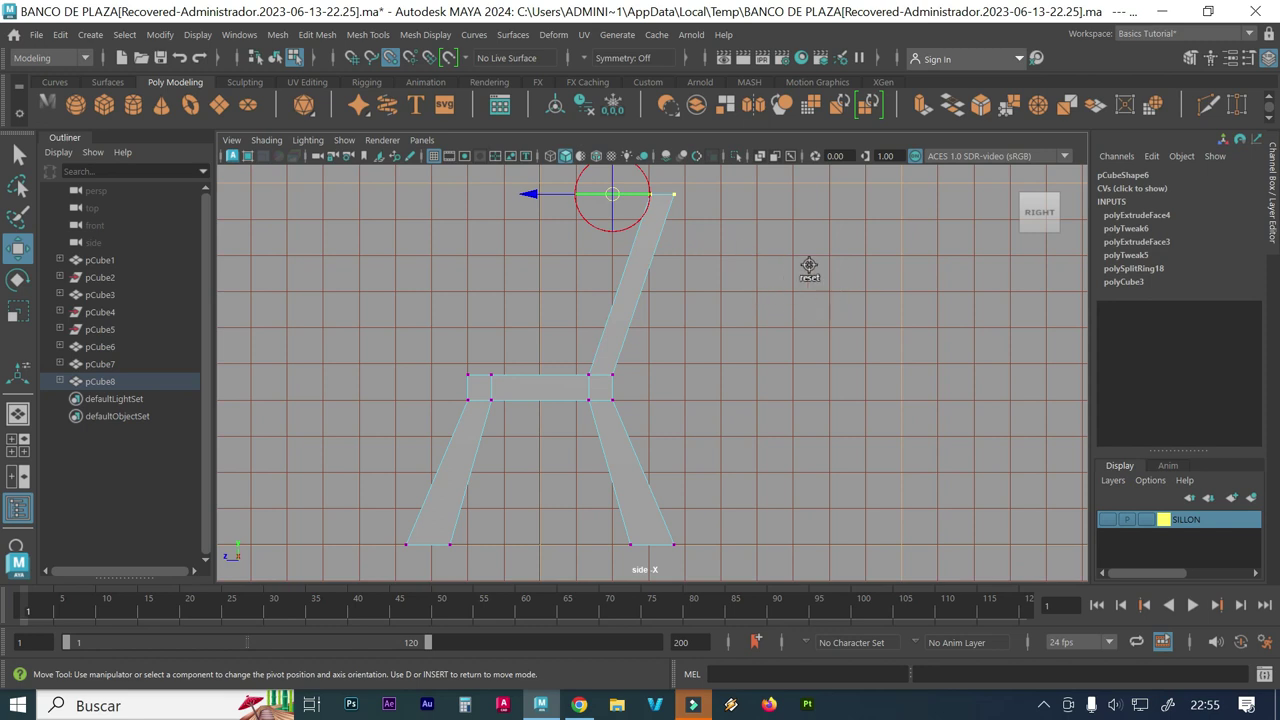
{"action": "left_click", "coordinate": [813, 274]}
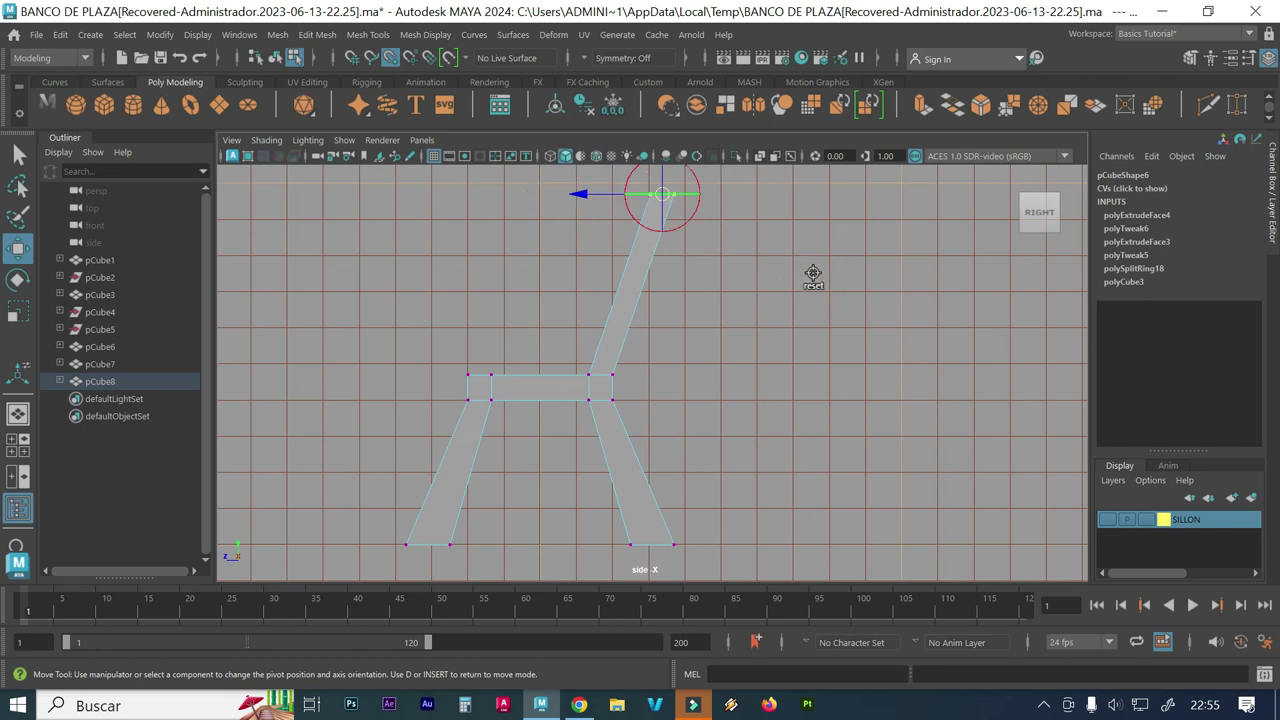
{"action": "key", "text": "d"}
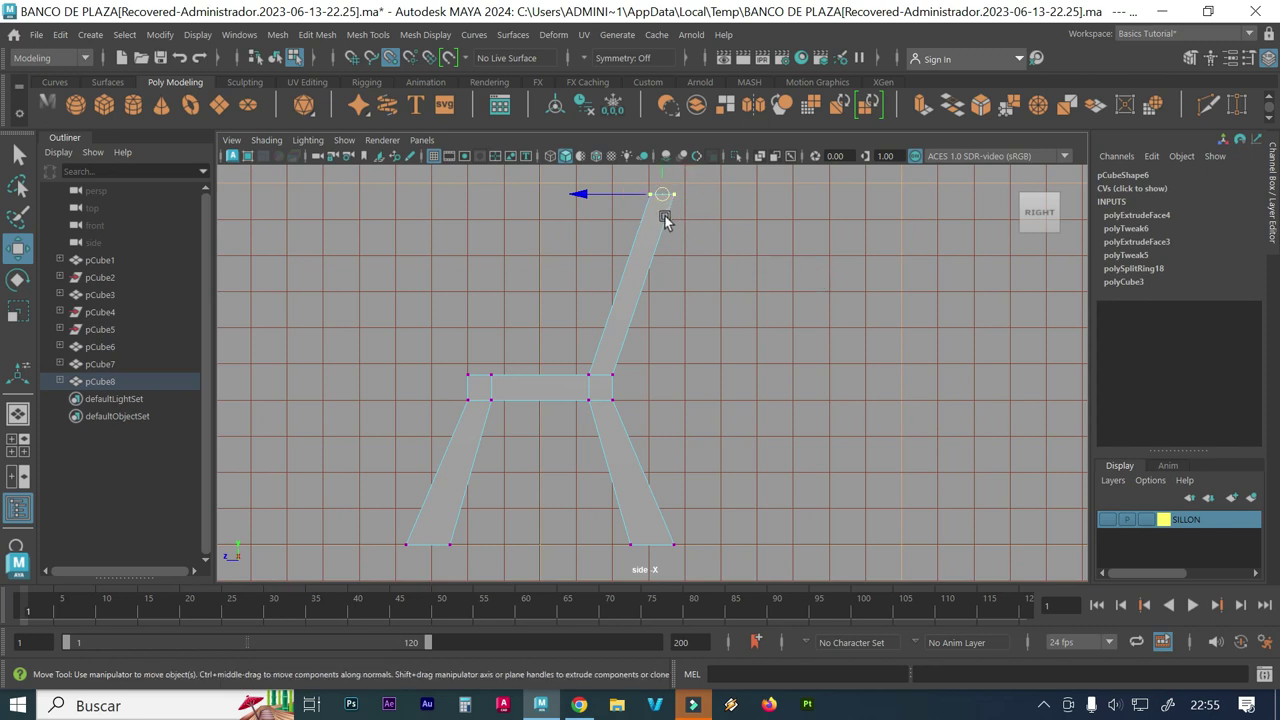
{"action": "left_click", "coordinate": [612, 374]}
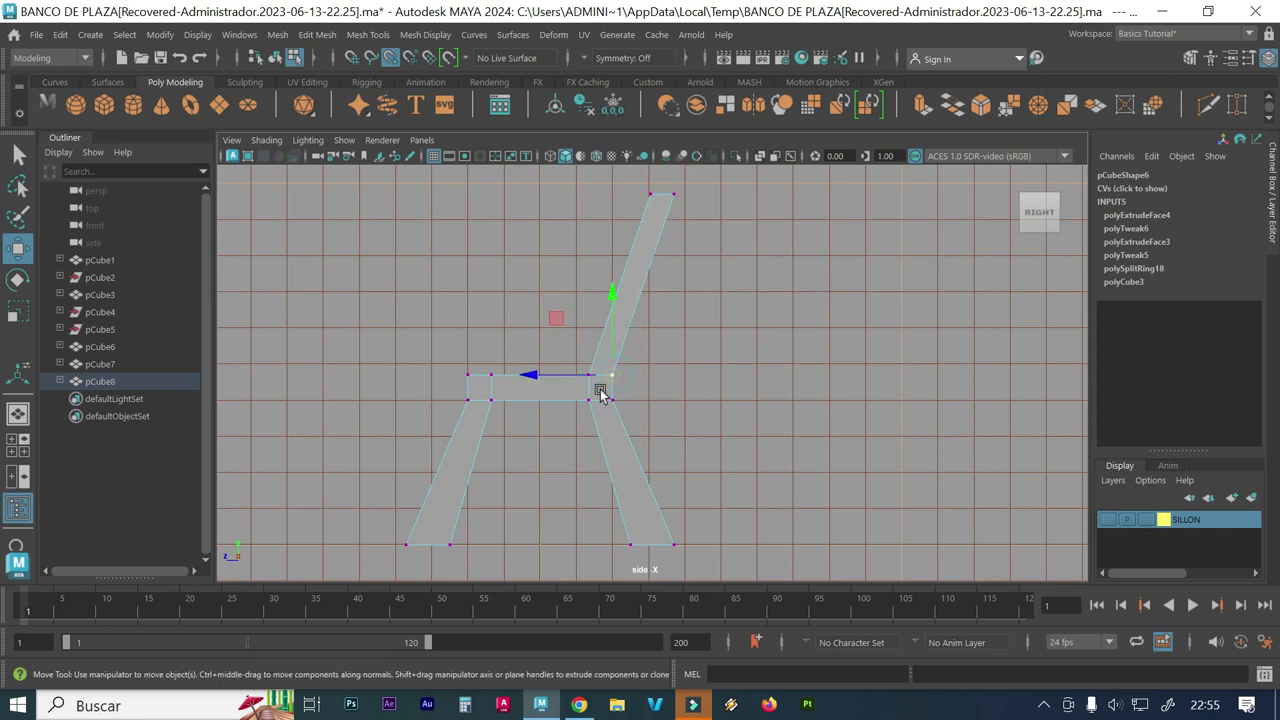
Step: Switch to the perspective view and orbit around the splayed frame and its leaning backrest post
{"action": "left_click", "coordinate": [650, 193]}
{"action": "key", "text": "space"}
{"action": "key", "text": "space"}
{"action": "mouse_move", "coordinate": [800, 263]}
{"action": "right_mouse_down", "text": "alt"}
{"action": "mouse_move", "coordinate": [782, 483]}
{"action": "mouse_move", "coordinate": [660, 280]}
{"action": "right_mouse_up", "text": "alt"}
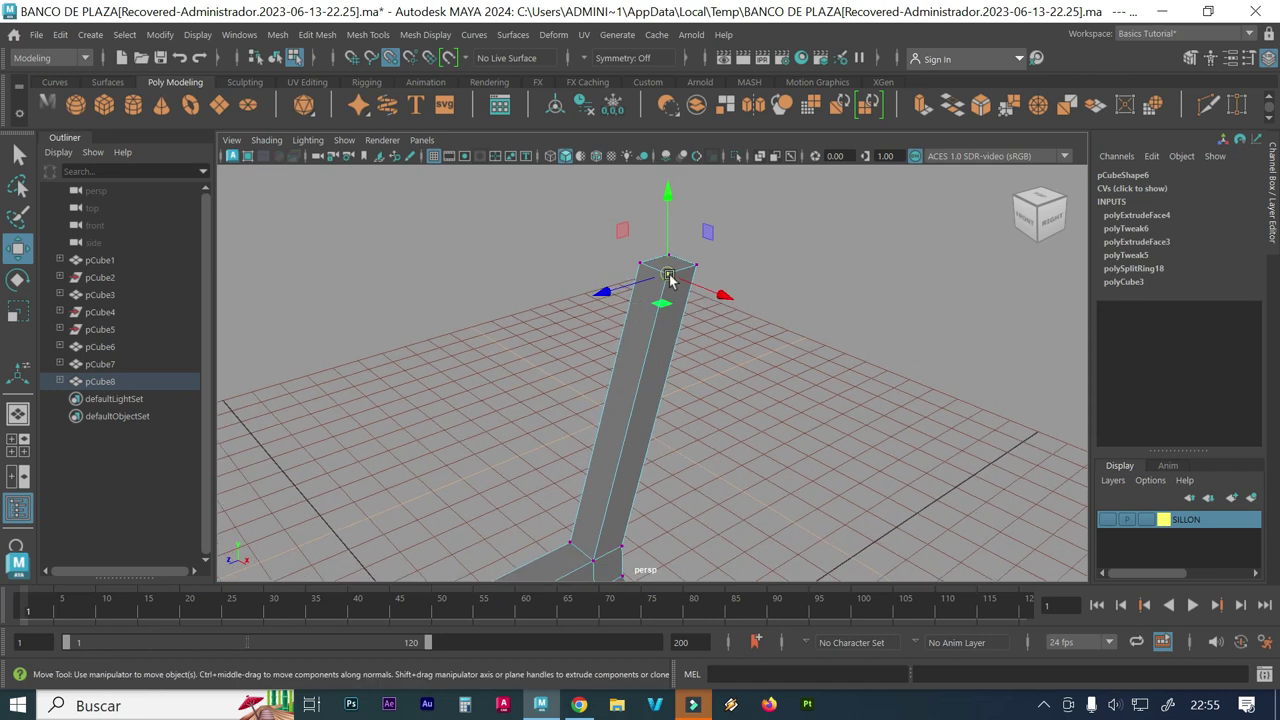
{"action": "mouse_move", "coordinate": [737, 423]}
{"action": "left_mouse_down", "text": "alt"}
{"action": "mouse_move", "coordinate": [662, 458]}
{"action": "mouse_move", "coordinate": [611, 443]}
{"action": "left_mouse_up", "text": "alt"}
{"action": "mouse_move", "coordinate": [531, 460]}
{"action": "left_mouse_down", "text": "alt"}
{"action": "mouse_move", "coordinate": [723, 391]}
{"action": "mouse_move", "coordinate": [634, 363]}
{"action": "left_mouse_up", "text": "alt"}
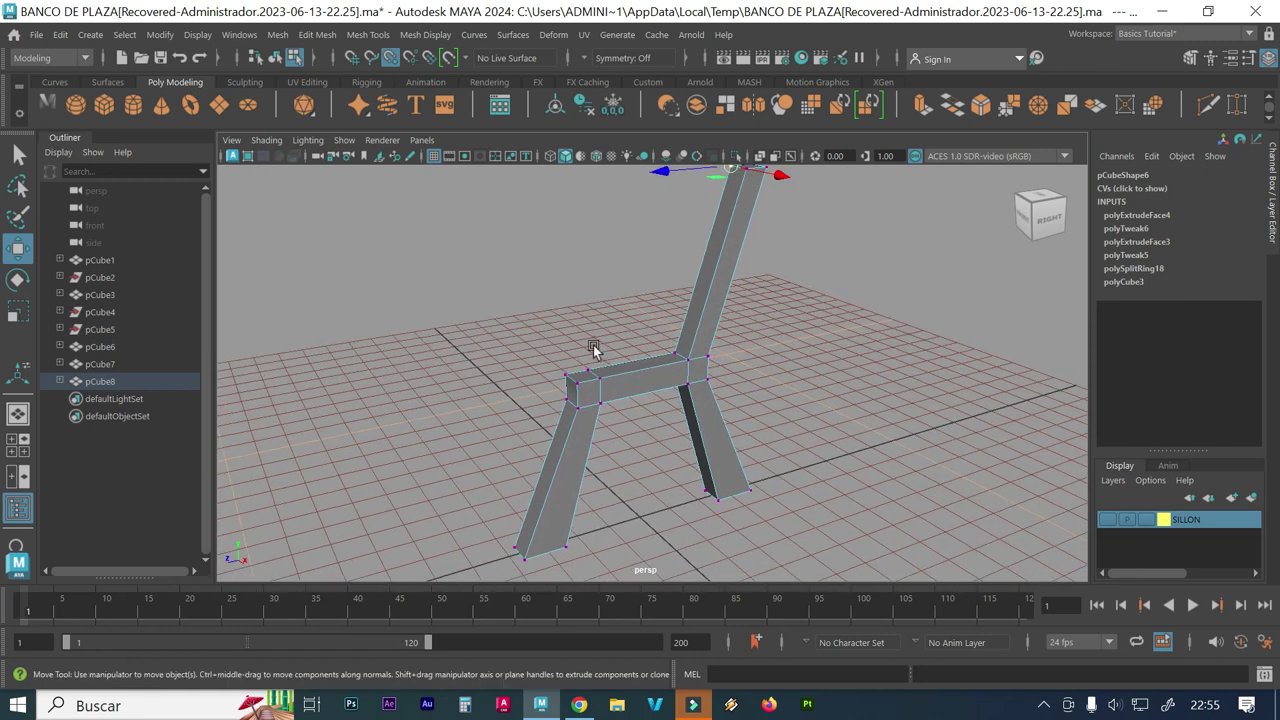
{"action": "left_click_drag", "start_coordinate": [600, 343], "coordinate": [551, 364], "text": "alt"}
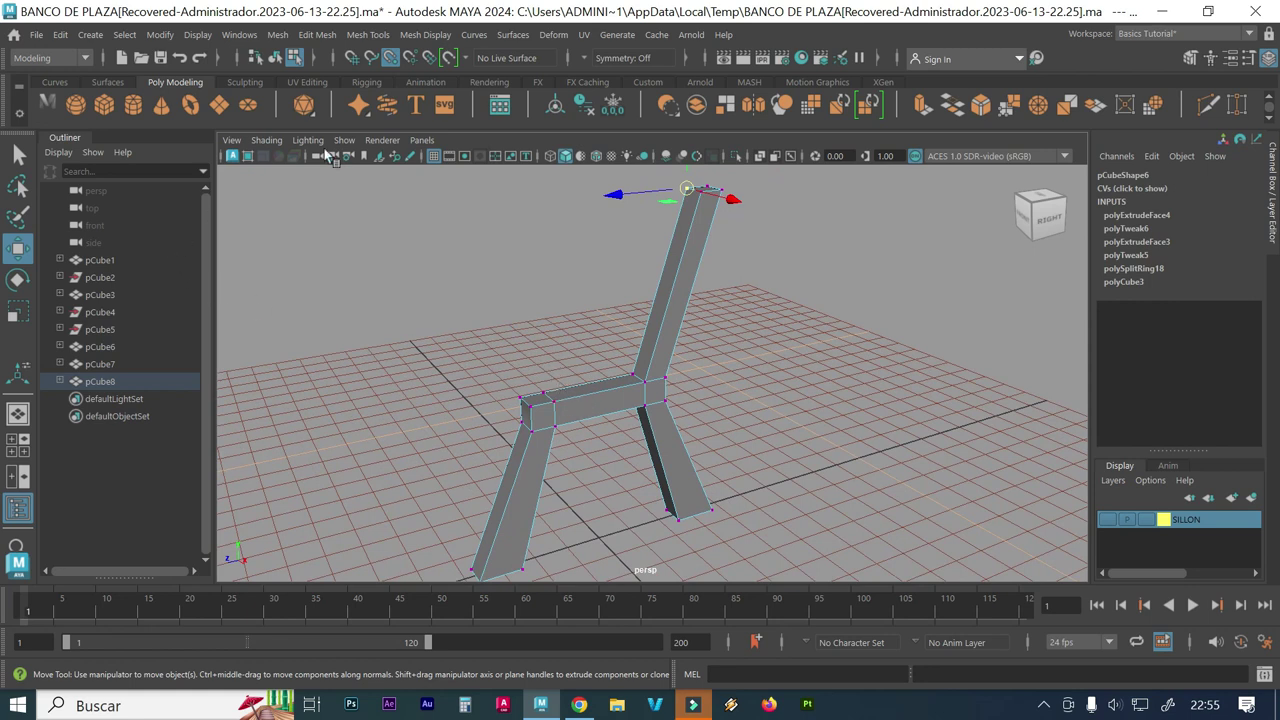
{"action": "left_click", "coordinate": [368, 34]}
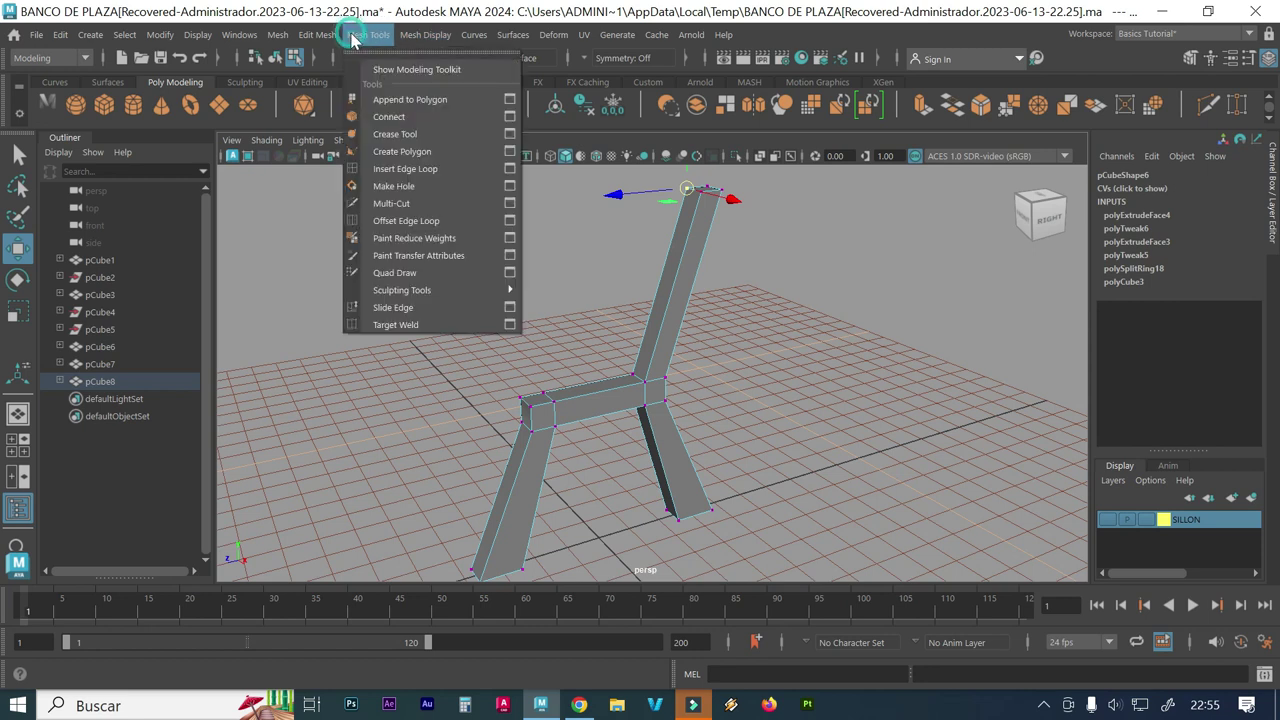
Step: Try inserting an edge loop across the backrest post in side view, then undo it
{"action": "left_click", "coordinate": [391, 170]}
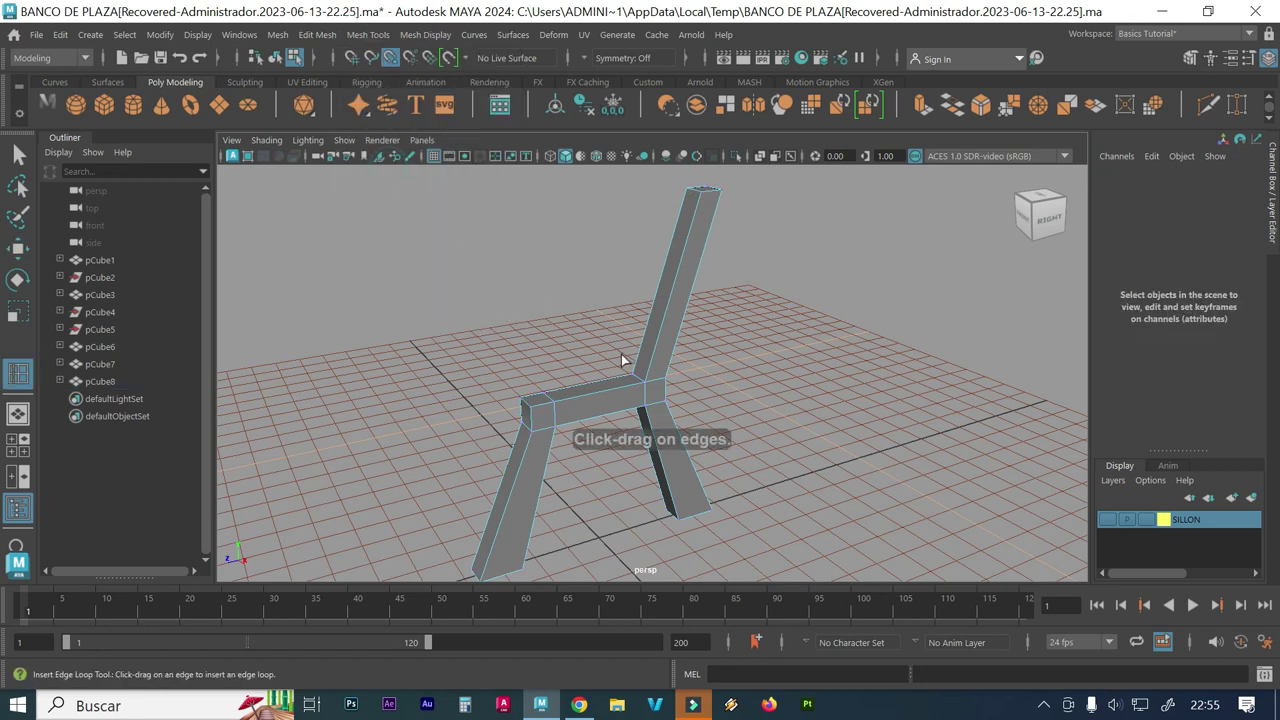
{"action": "scroll", "coordinate": [689, 362], "scroll_direction": "up", "scroll_amount": 3}
{"action": "left_click_drag", "start_coordinate": [689, 362], "coordinate": [645, 354], "text": "alt"}
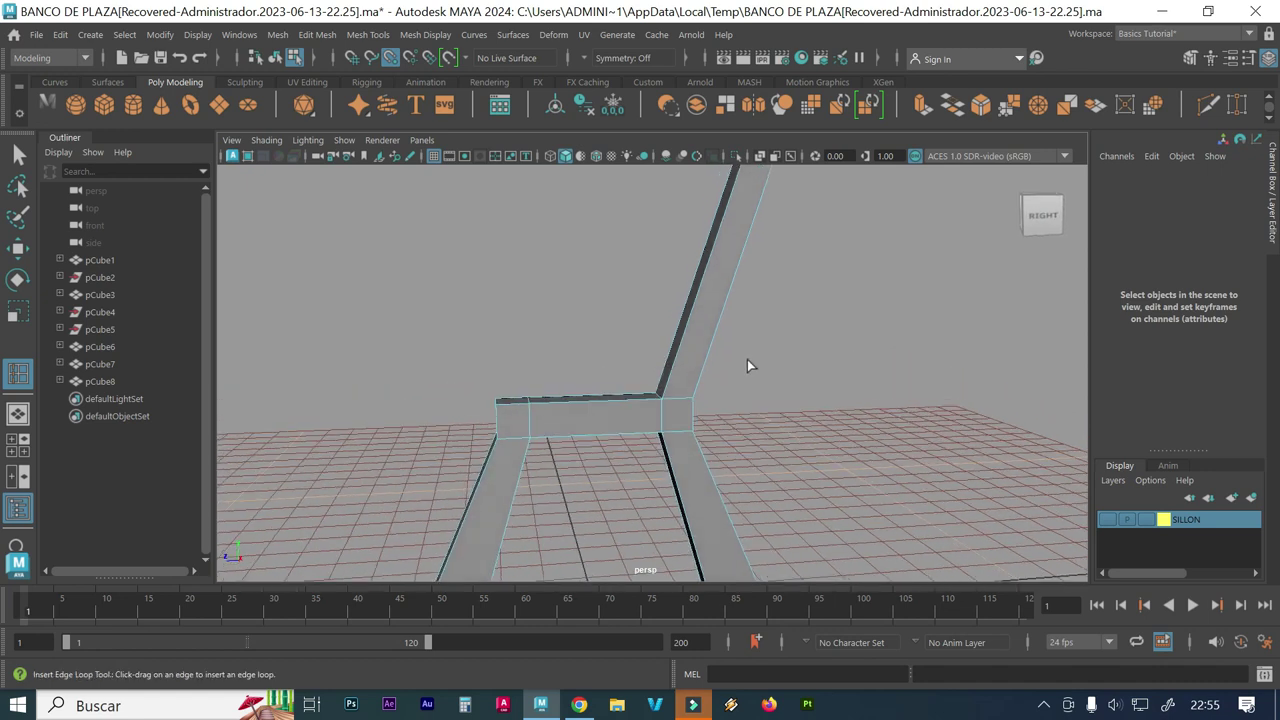
{"action": "key", "text": "space"}
{"action": "key", "text": "space"}
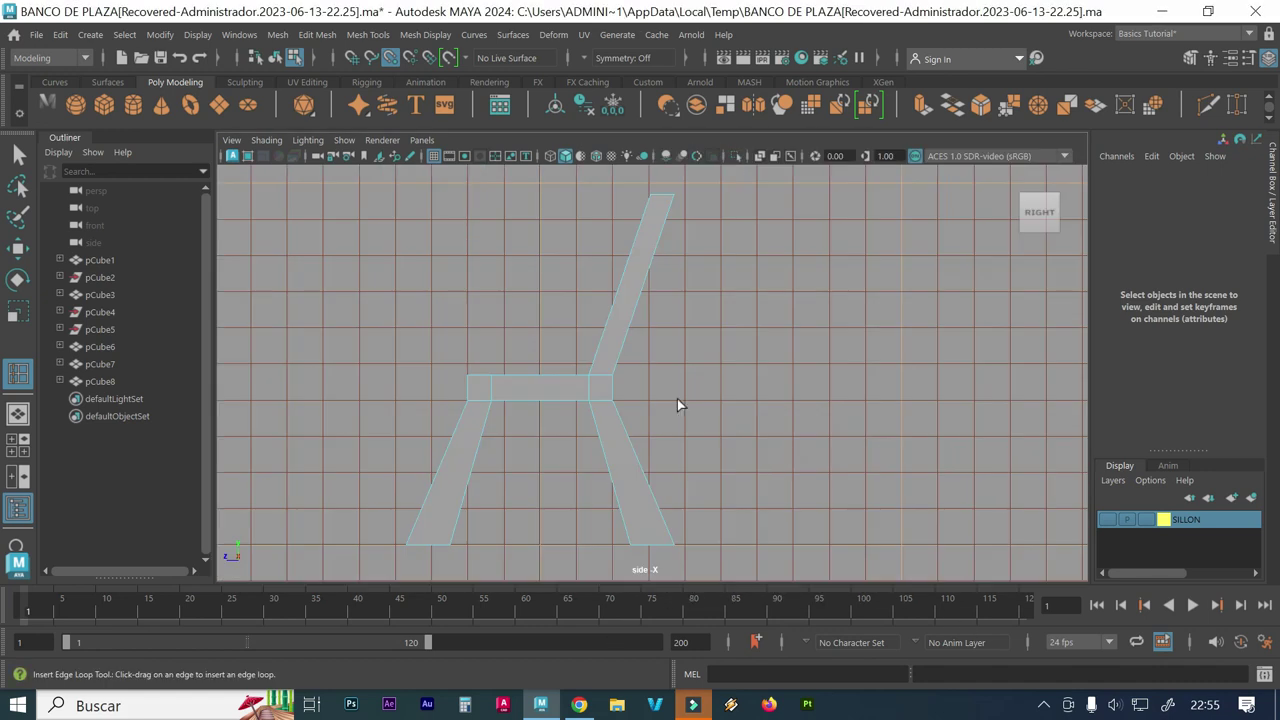
{"action": "left_click", "coordinate": [609, 320]}
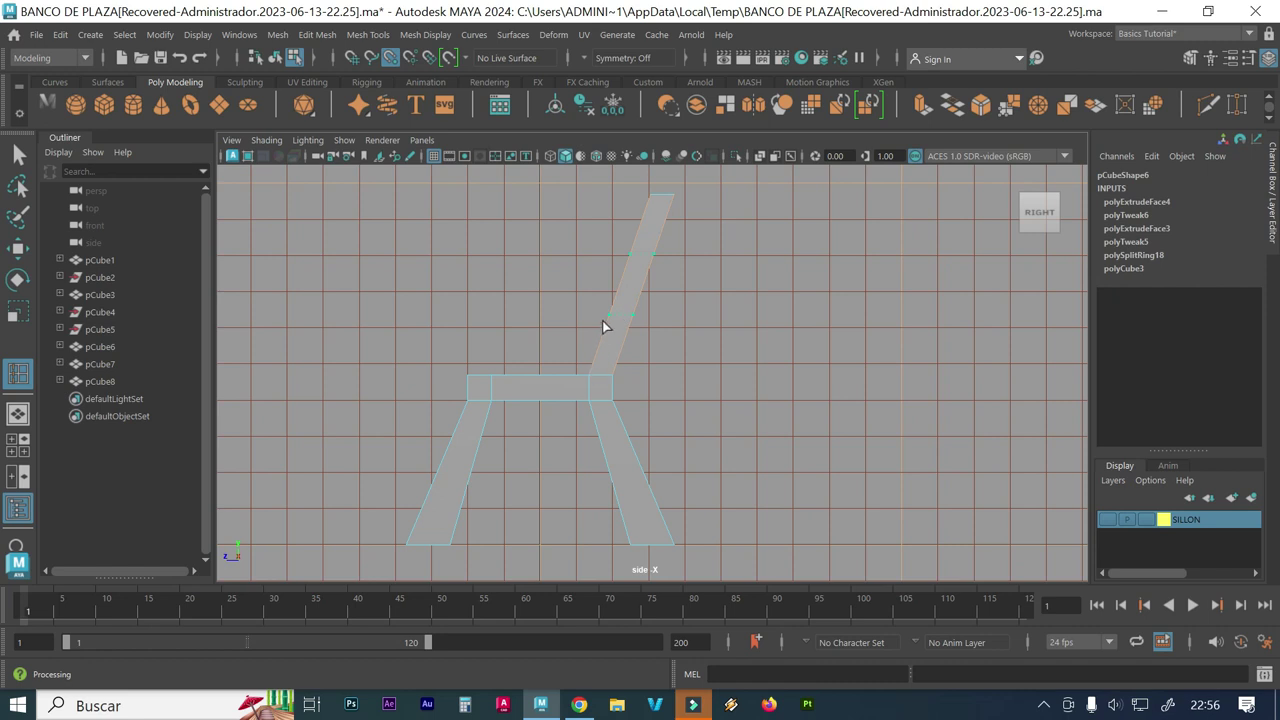
{"action": "left_click", "coordinate": [603, 322]}
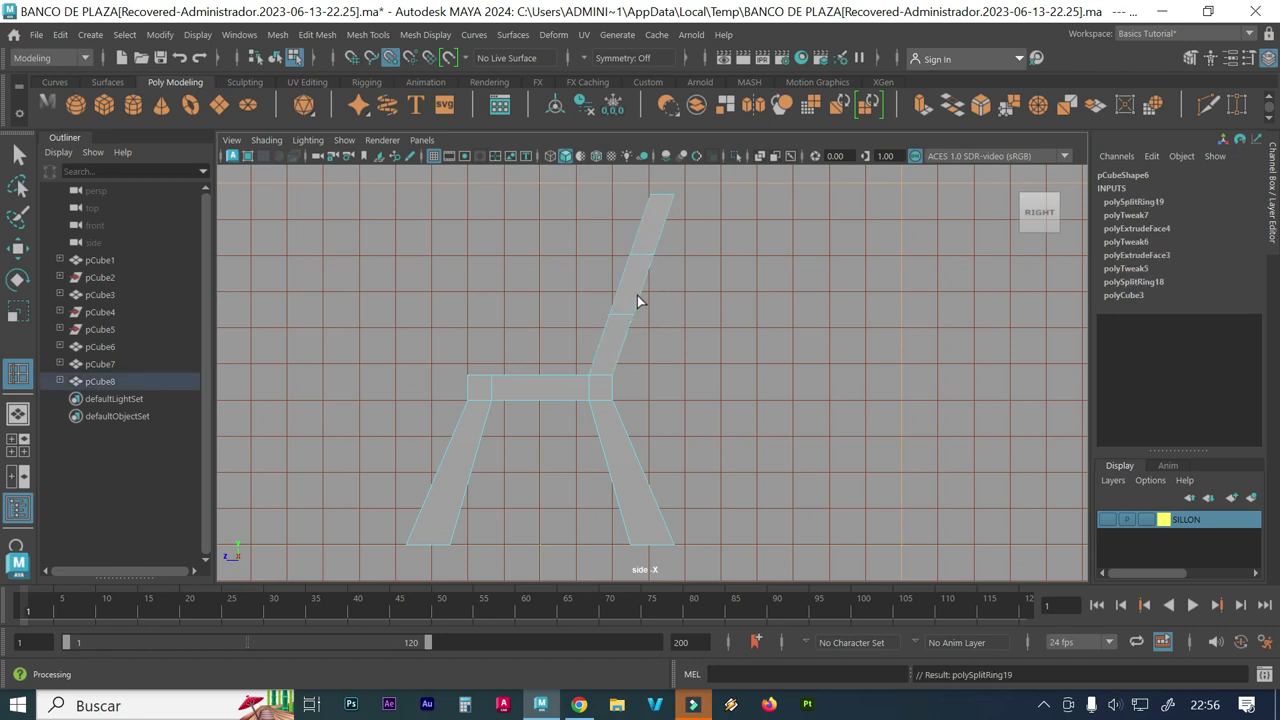
{"action": "key", "text": "ctrl+z"}
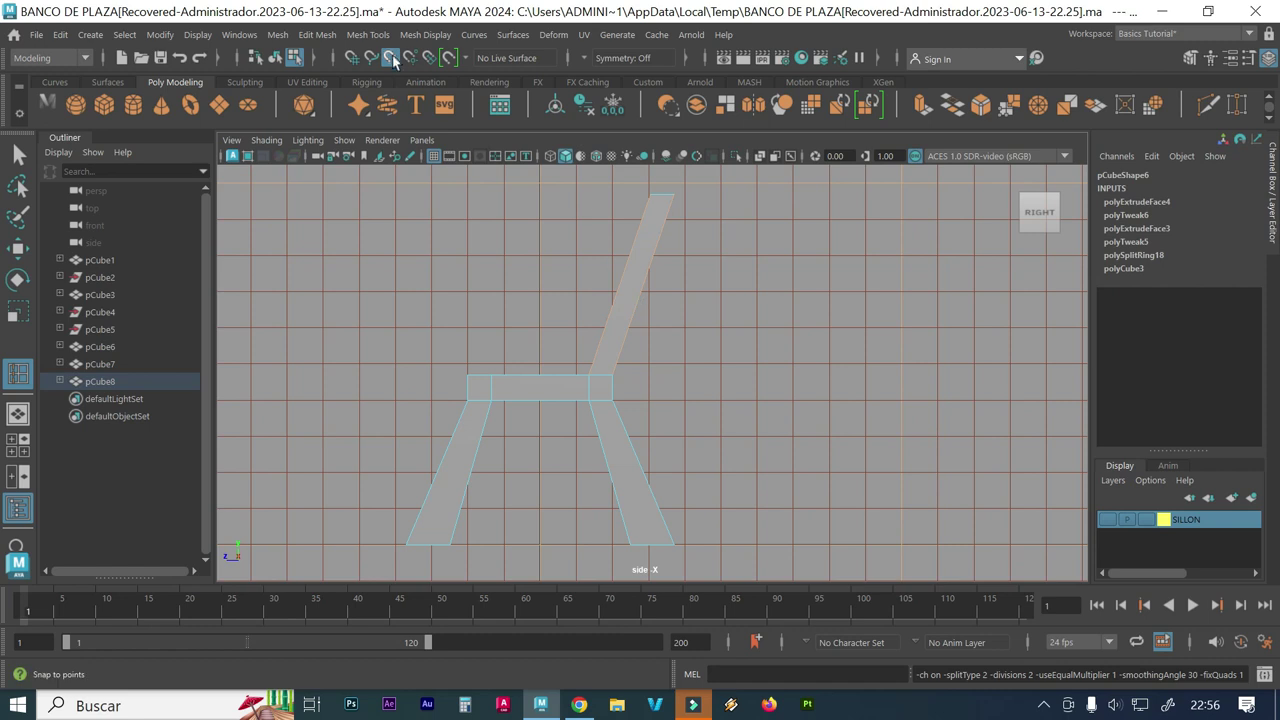
Step: Insert one edge loop across the backrest post using relative distance from edge, then enter Vertex mode
{"action": "left_click", "coordinate": [383, 36]}
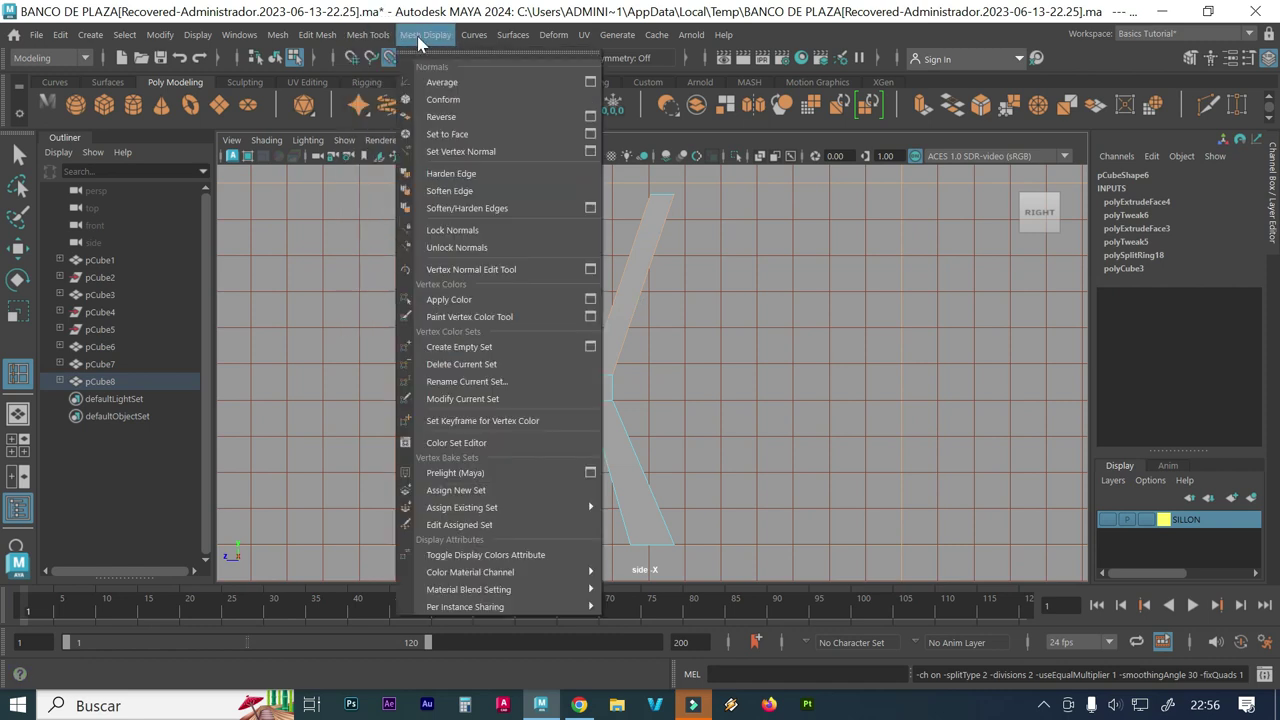
{"action": "mouse_move", "coordinate": [368, 34]}
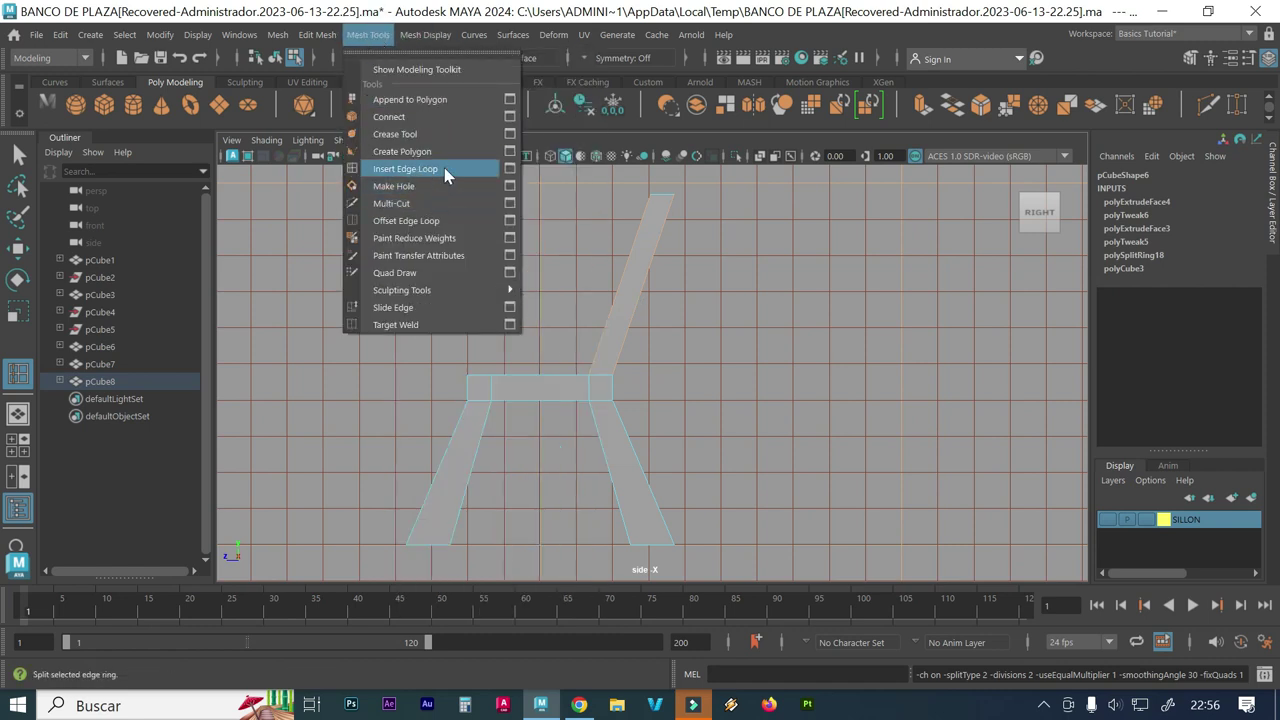
{"action": "left_click", "coordinate": [505, 168]}
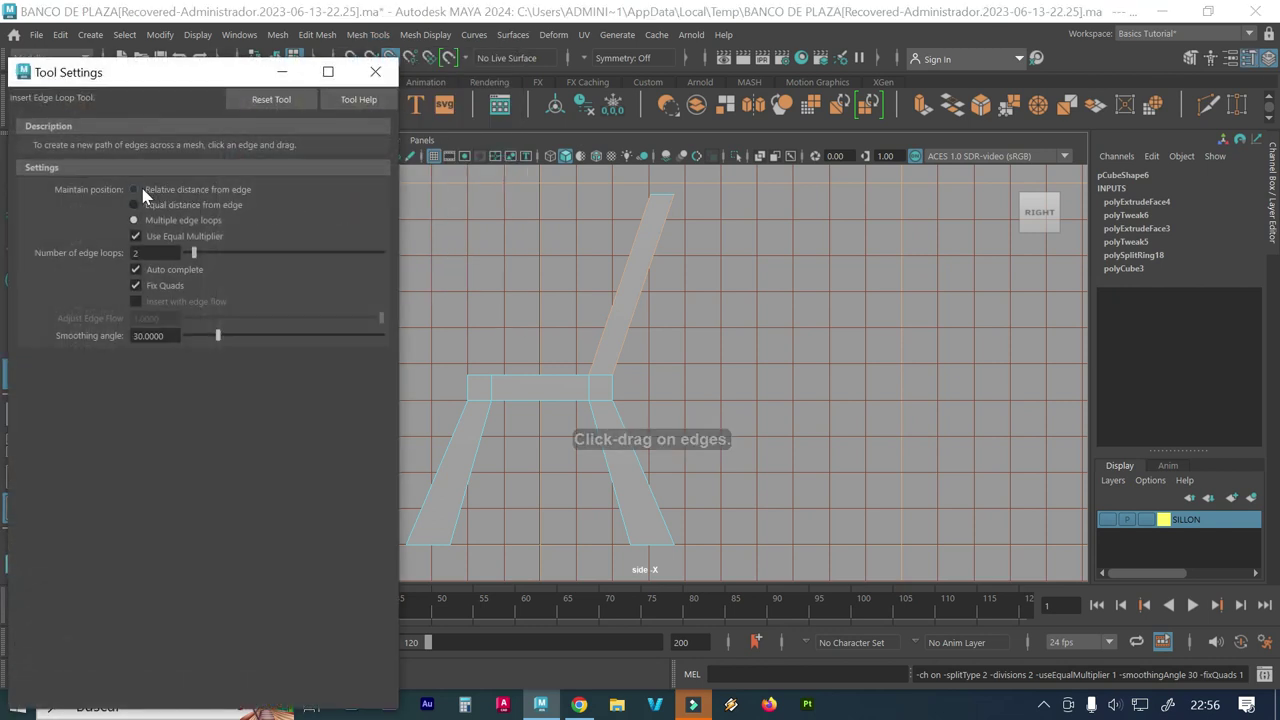
{"action": "left_click", "coordinate": [136, 189]}
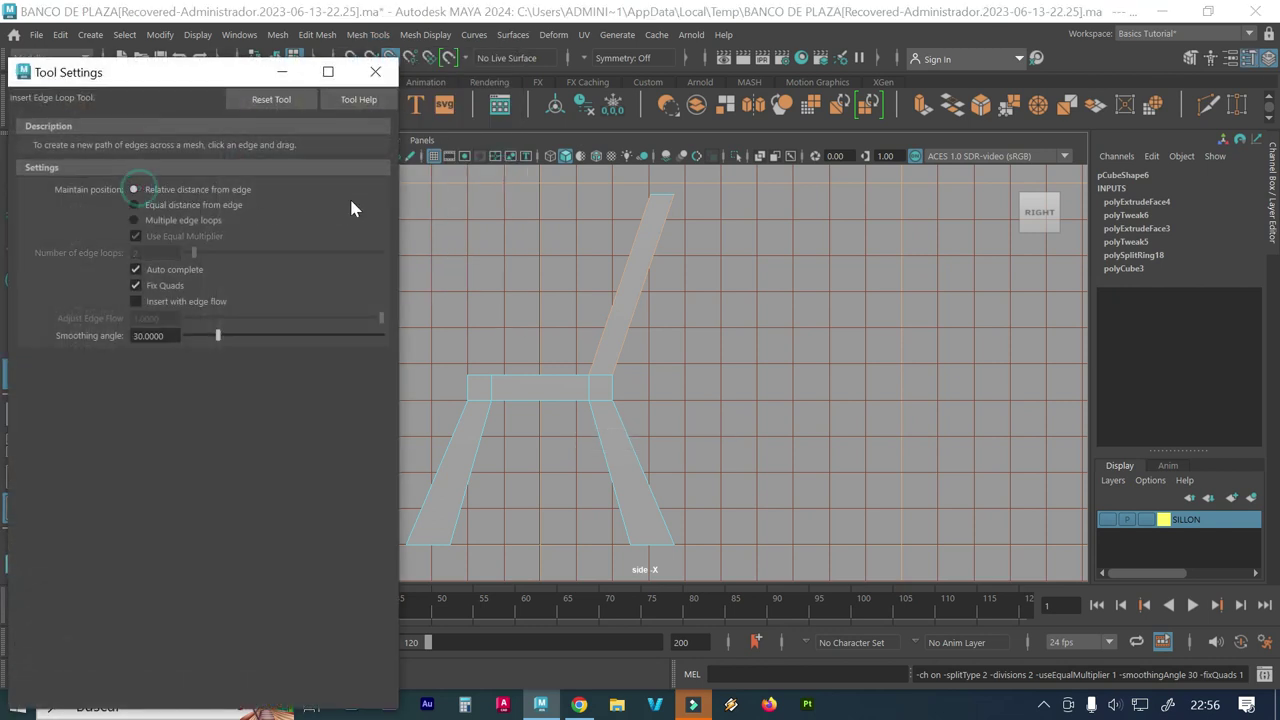
{"action": "left_click", "coordinate": [614, 314]}
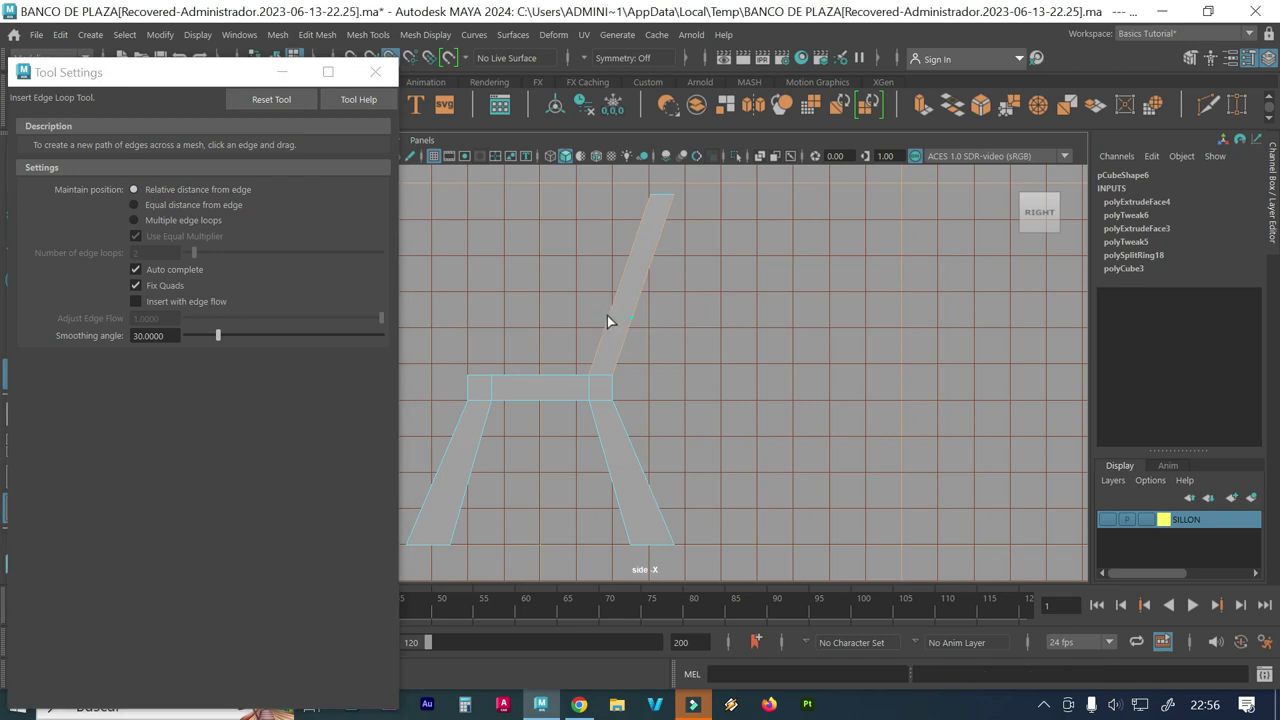
{"action": "left_click", "coordinate": [608, 318]}
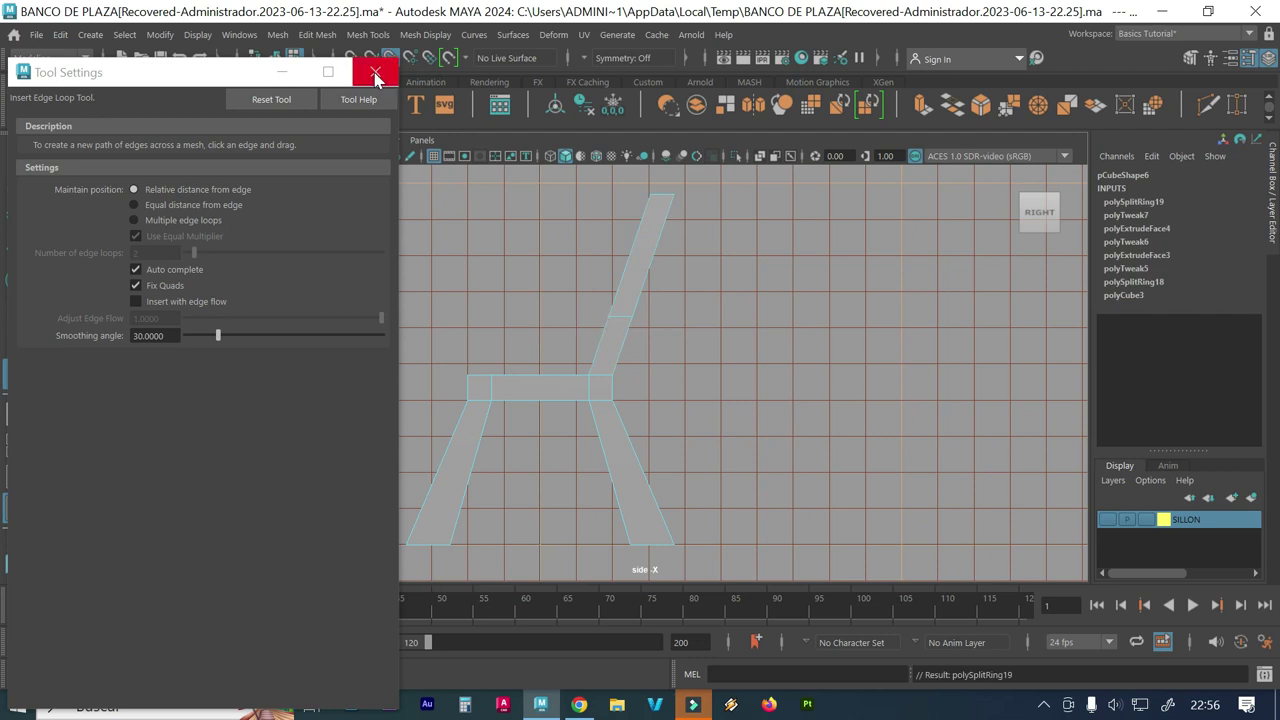
{"action": "left_click", "coordinate": [375, 72]}
{"action": "right_click_drag", "start_coordinate": [616, 320], "coordinate": [540, 200]}
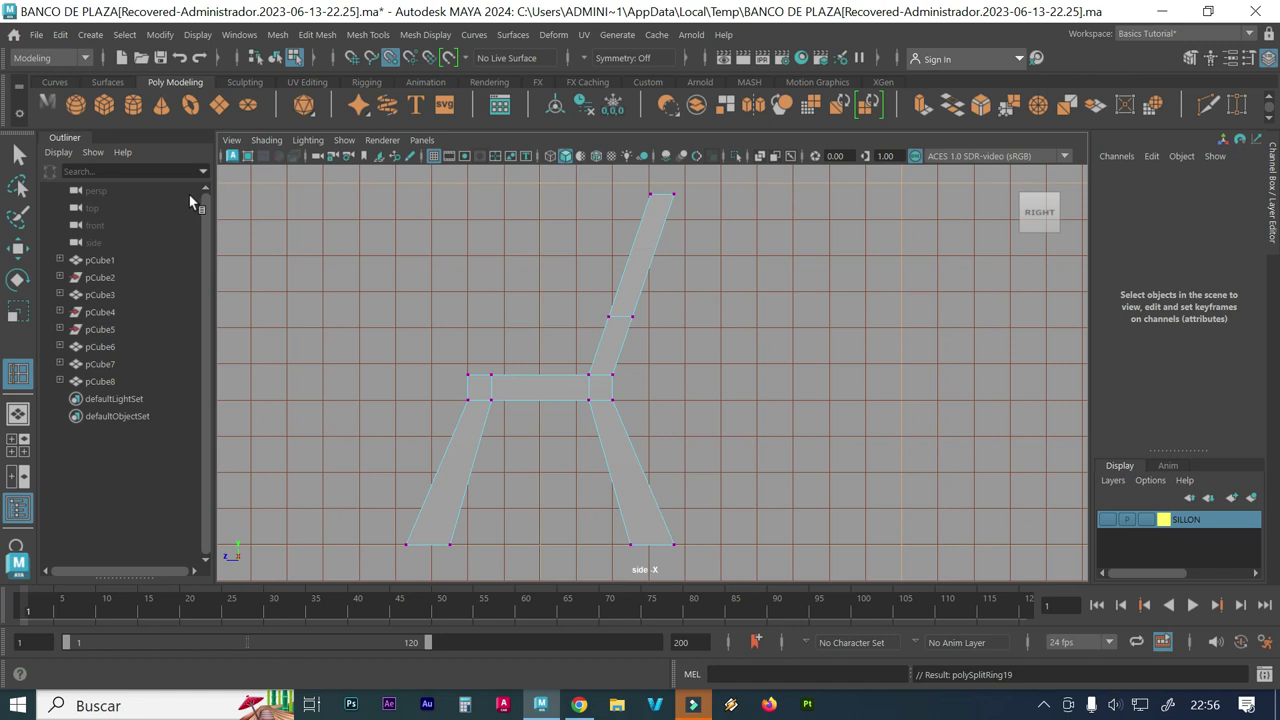
Step: Move the new loop's two vertices back to Translate Z -27.108 to bend the post
{"action": "left_click", "coordinate": [18, 155]}
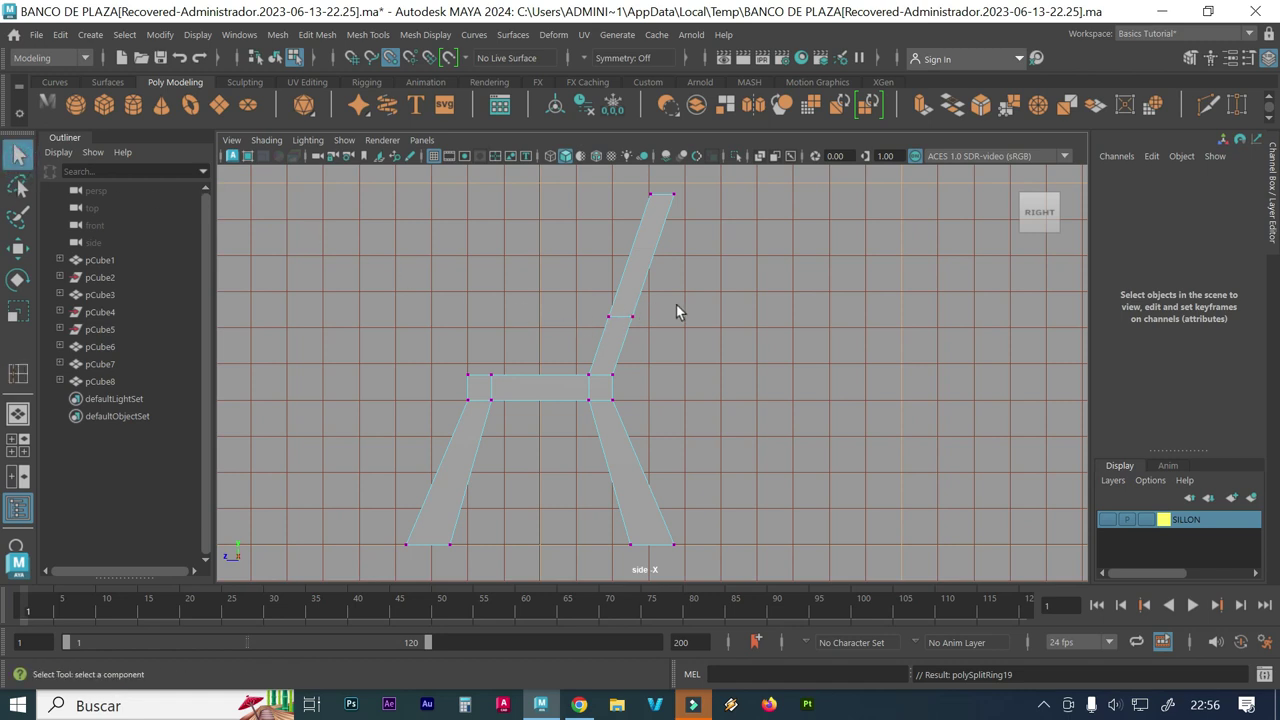
{"action": "mouse_move", "coordinate": [676, 305]}
{"action": "left_mouse_down"}
{"action": "mouse_move", "coordinate": [562, 336]}
{"action": "mouse_move", "coordinate": [557, 323]}
{"action": "left_mouse_up"}
{"action": "key", "text": "w"}
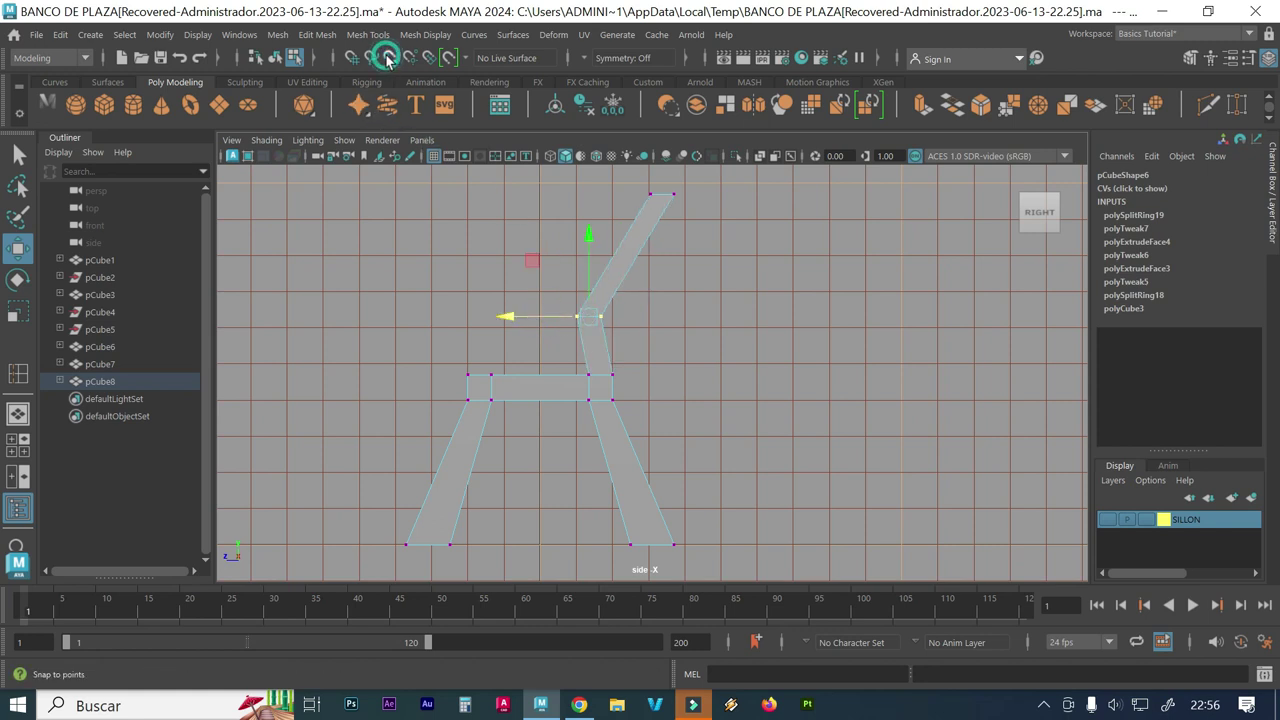
{"action": "left_click_drag", "start_coordinate": [511, 318], "coordinate": [559, 322]}
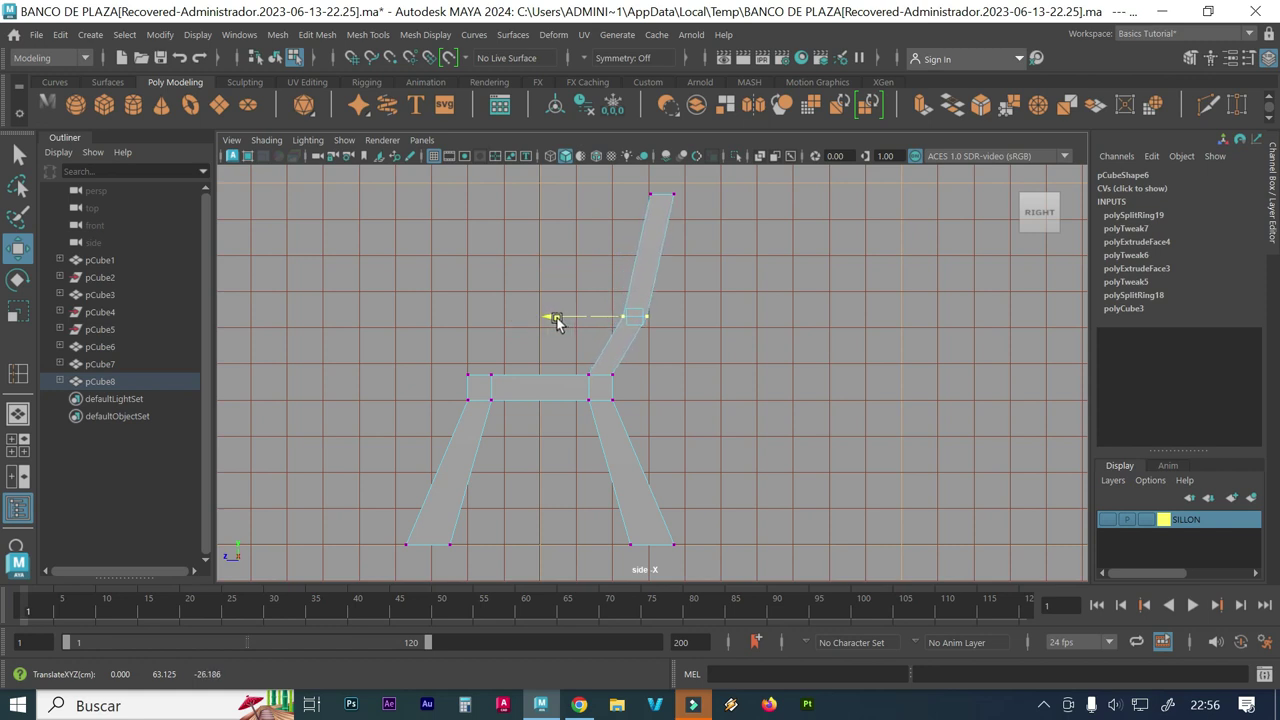
{"action": "left_click_drag", "start_coordinate": [557, 319], "coordinate": [561, 322]}
Step: Maximize the perspective view, clear the vertex selection and preview pCube8 smoothed (3)
{"action": "key", "text": "space"}
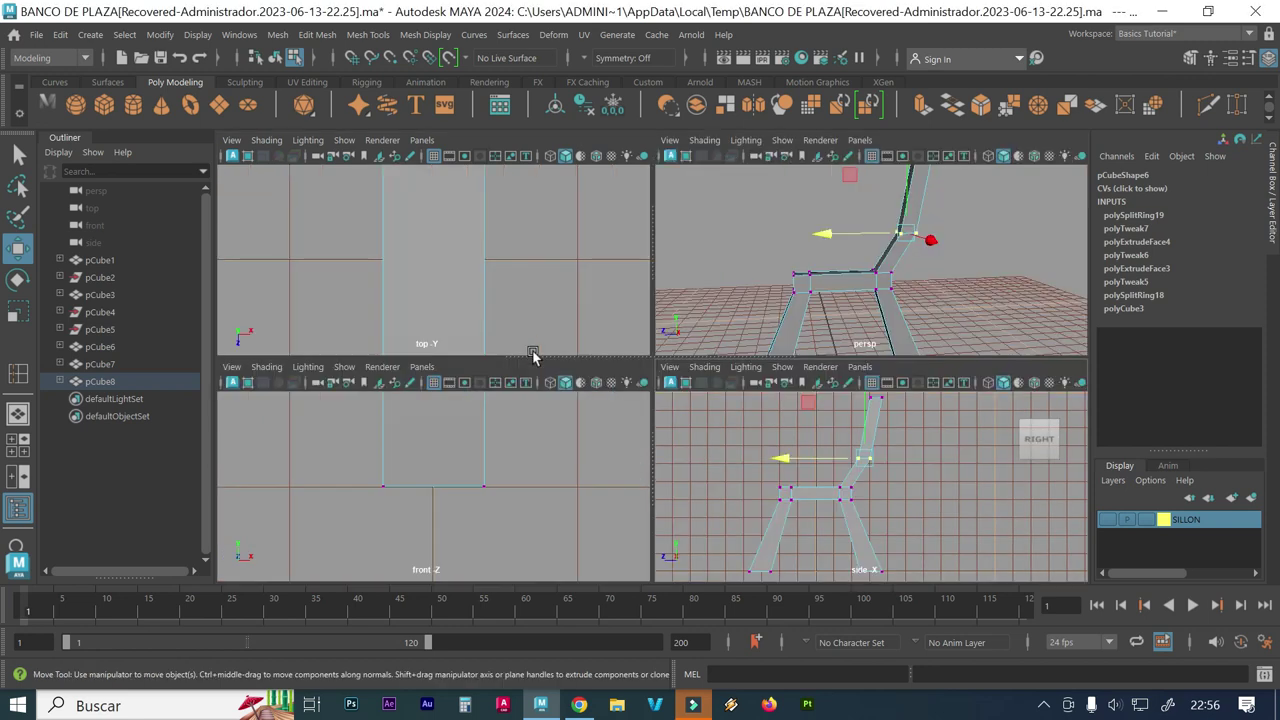
{"action": "key", "text": "space"}
{"action": "left_click", "coordinate": [558, 275]}
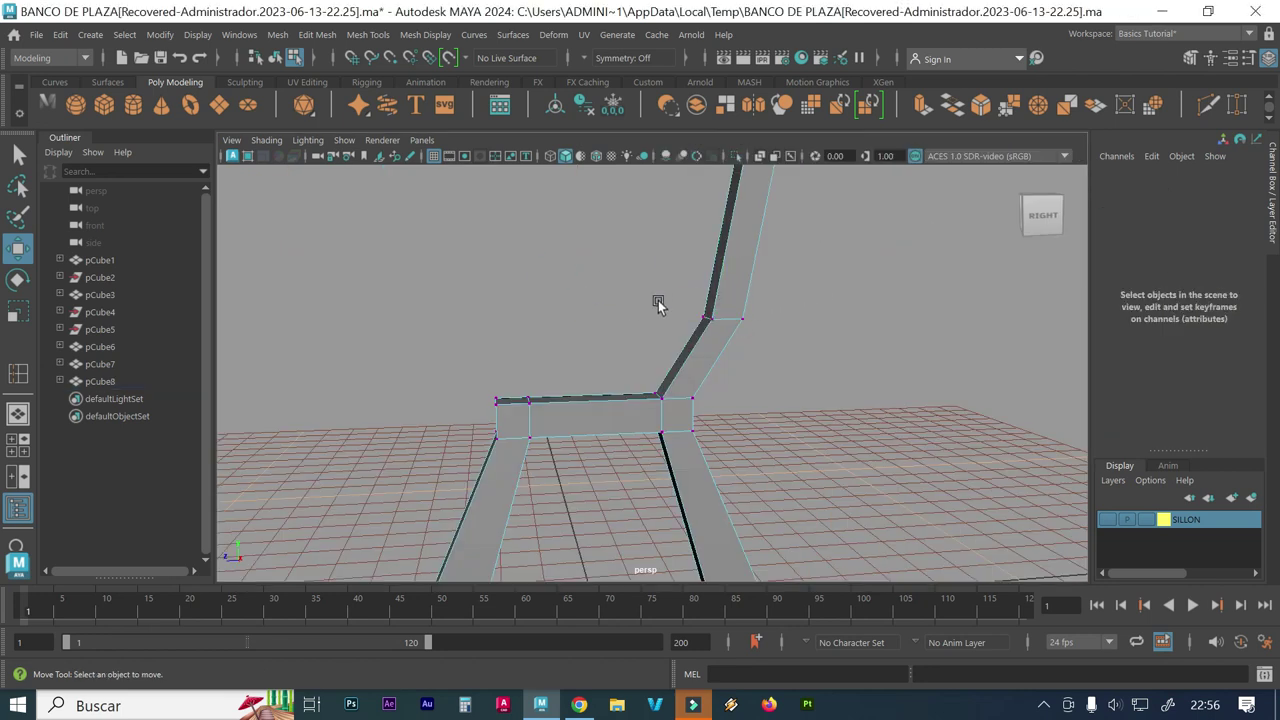
{"action": "right_click_drag", "start_coordinate": [657, 303], "coordinate": [466, 289], "text": "alt"}
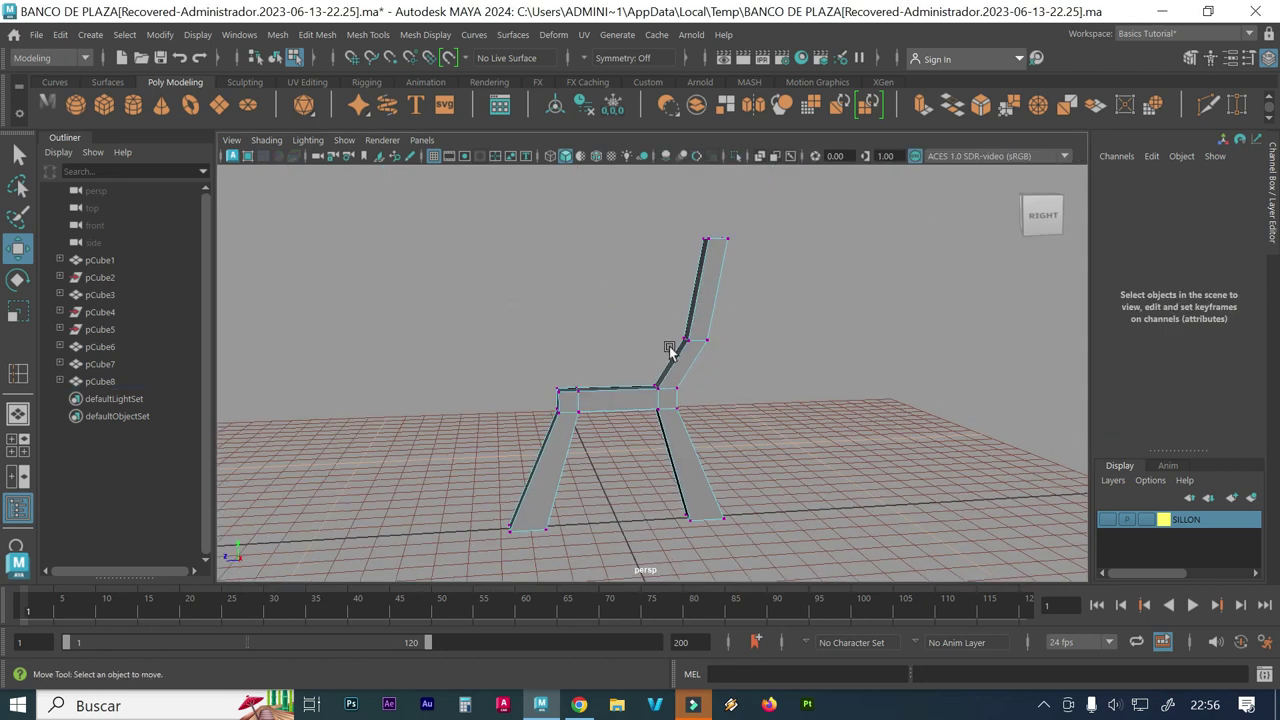
{"action": "key", "text": "3"}
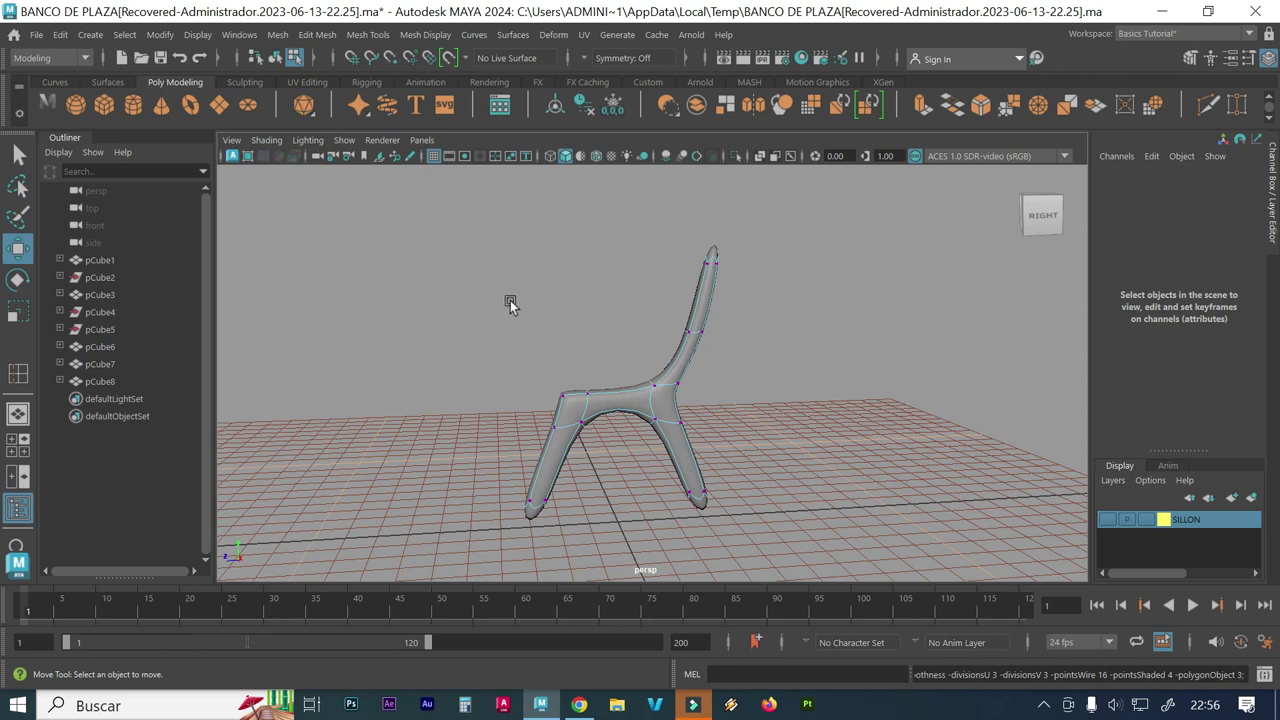
Step: Return to Object mode, reselect pCube8 and restore its blocky display (1)
{"action": "right_click_drag", "start_coordinate": [509, 200], "coordinate": [600, 178]}
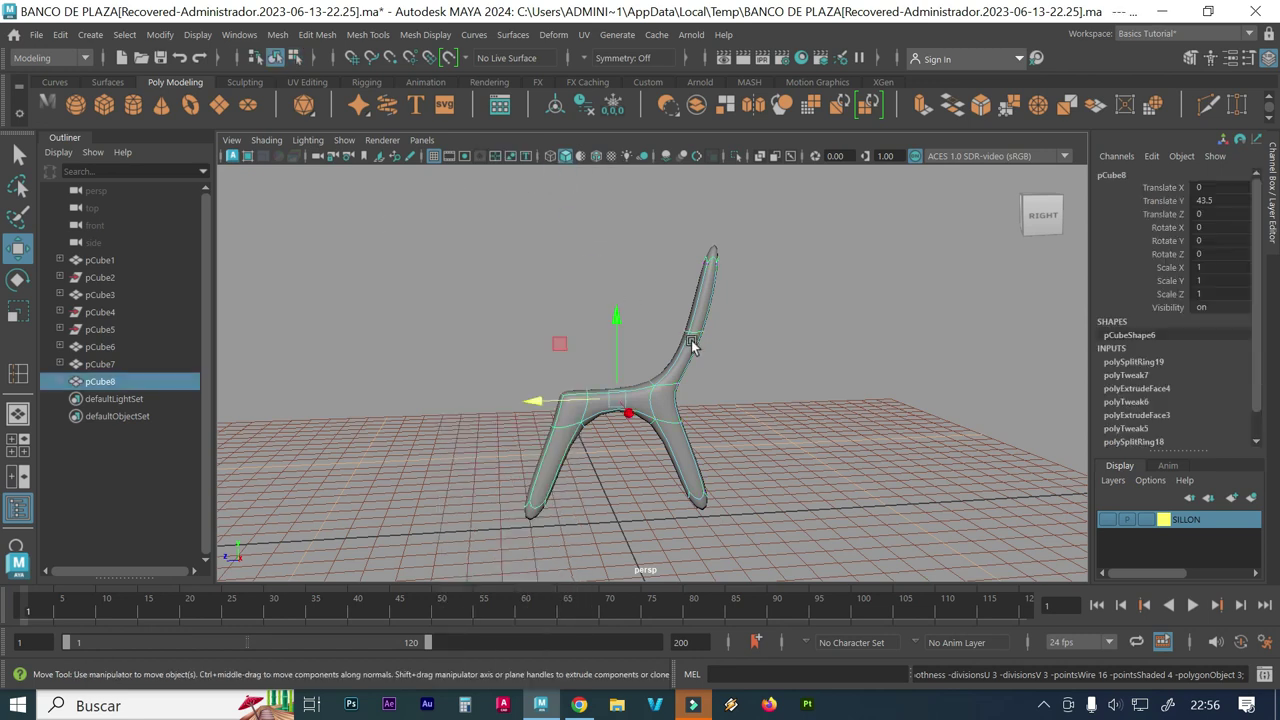
{"action": "left_click", "coordinate": [826, 368]}
{"action": "mouse_move", "coordinate": [598, 383]}
{"action": "left_mouse_down", "text": "alt"}
{"action": "mouse_move", "coordinate": [587, 381]}
{"action": "mouse_move", "coordinate": [608, 389]}
{"action": "mouse_move", "coordinate": [640, 330]}
{"action": "left_mouse_up", "text": "alt"}
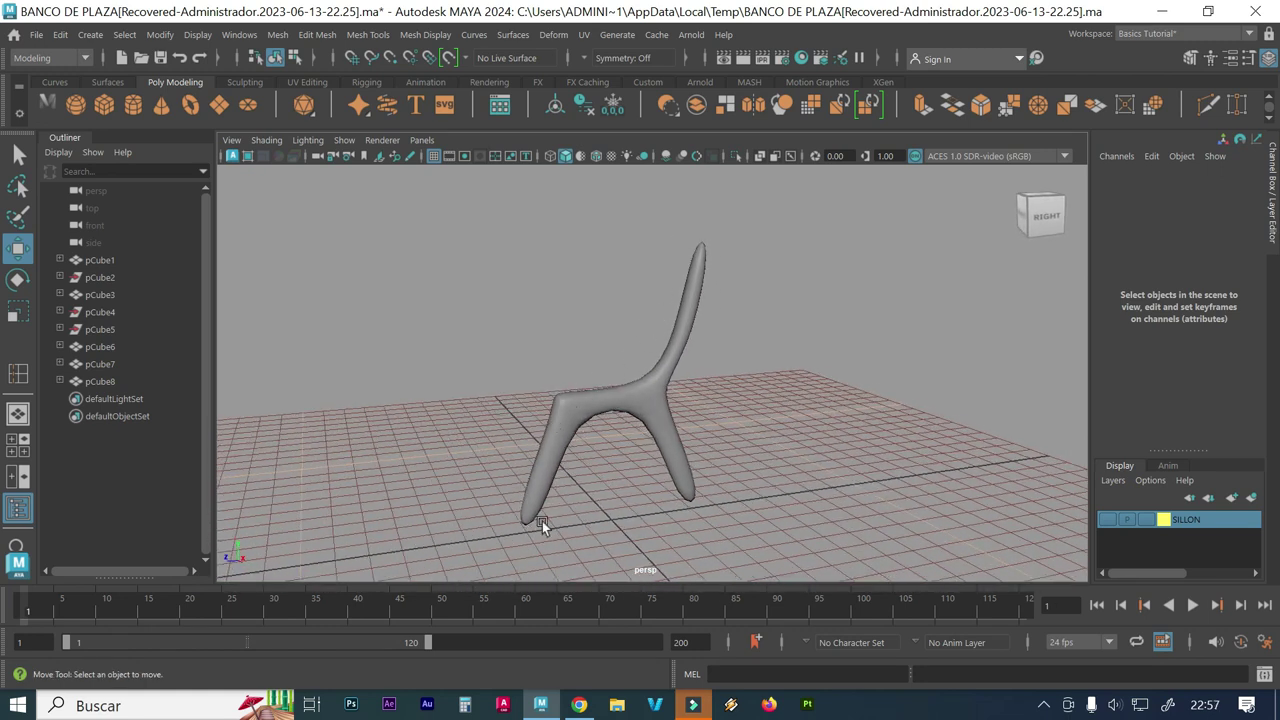
{"action": "left_click", "coordinate": [587, 413]}
{"action": "key", "text": "1"}
{"action": "mouse_move", "coordinate": [430, 343]}
{"action": "left_mouse_down", "text": "alt"}
{"action": "mouse_move", "coordinate": [623, 357]}
{"action": "mouse_move", "coordinate": [514, 329]}
{"action": "mouse_move", "coordinate": [614, 346]}
{"action": "mouse_move", "coordinate": [603, 333]}
{"action": "mouse_move", "coordinate": [506, 331]}
{"action": "mouse_move", "coordinate": [466, 314]}
{"action": "left_mouse_up", "text": "alt"}
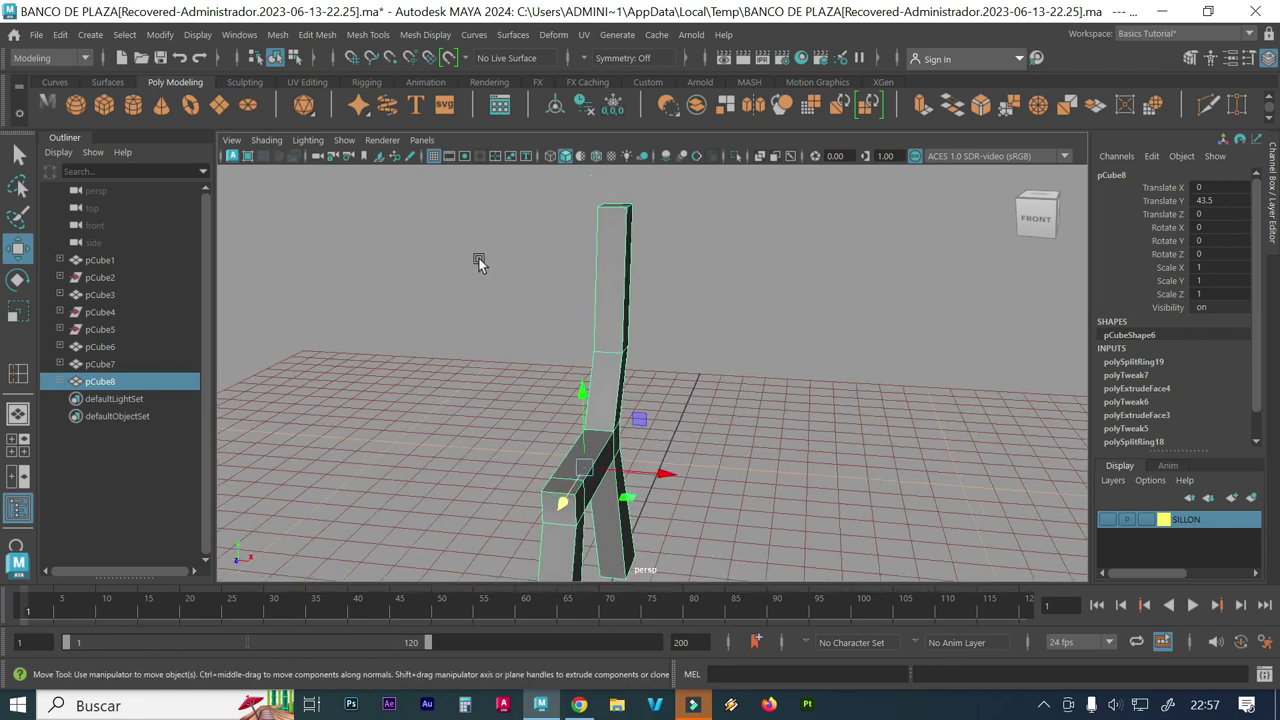
Step: Reactivate Insert Edge Loop and add loops across pCube8's upper back post
{"action": "left_click", "coordinate": [318, 35]}
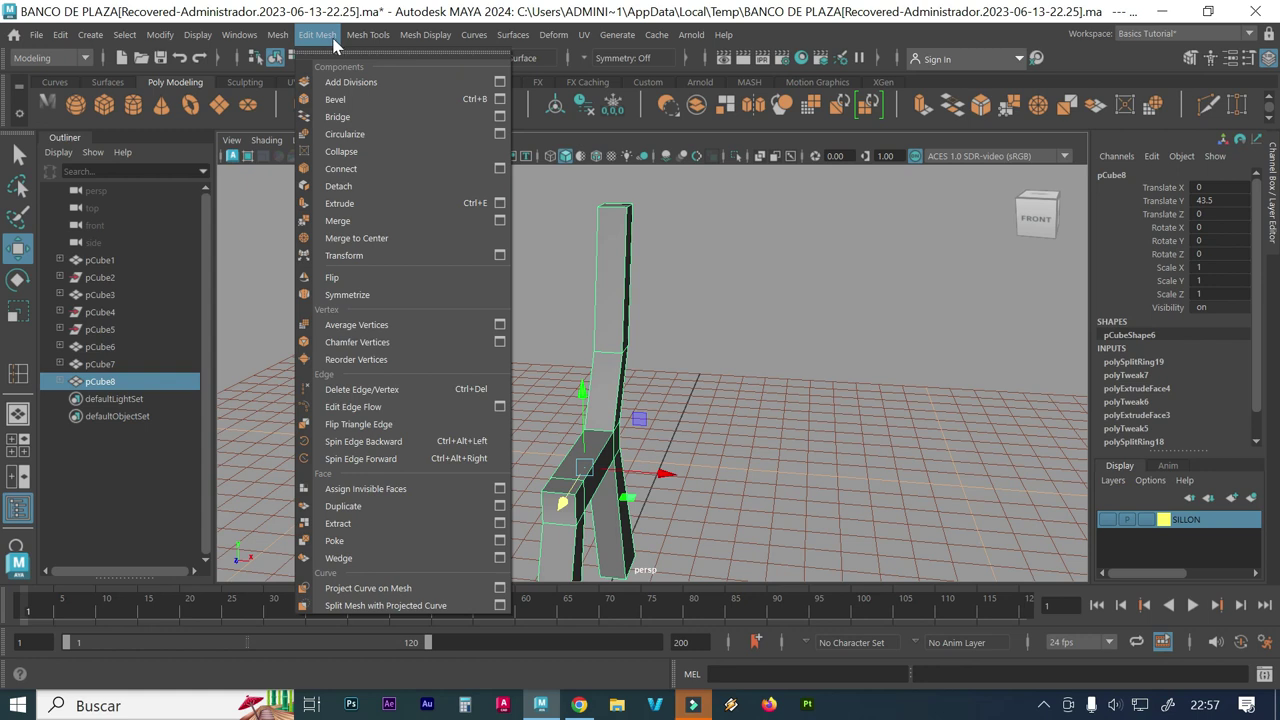
{"action": "mouse_move", "coordinate": [368, 34]}
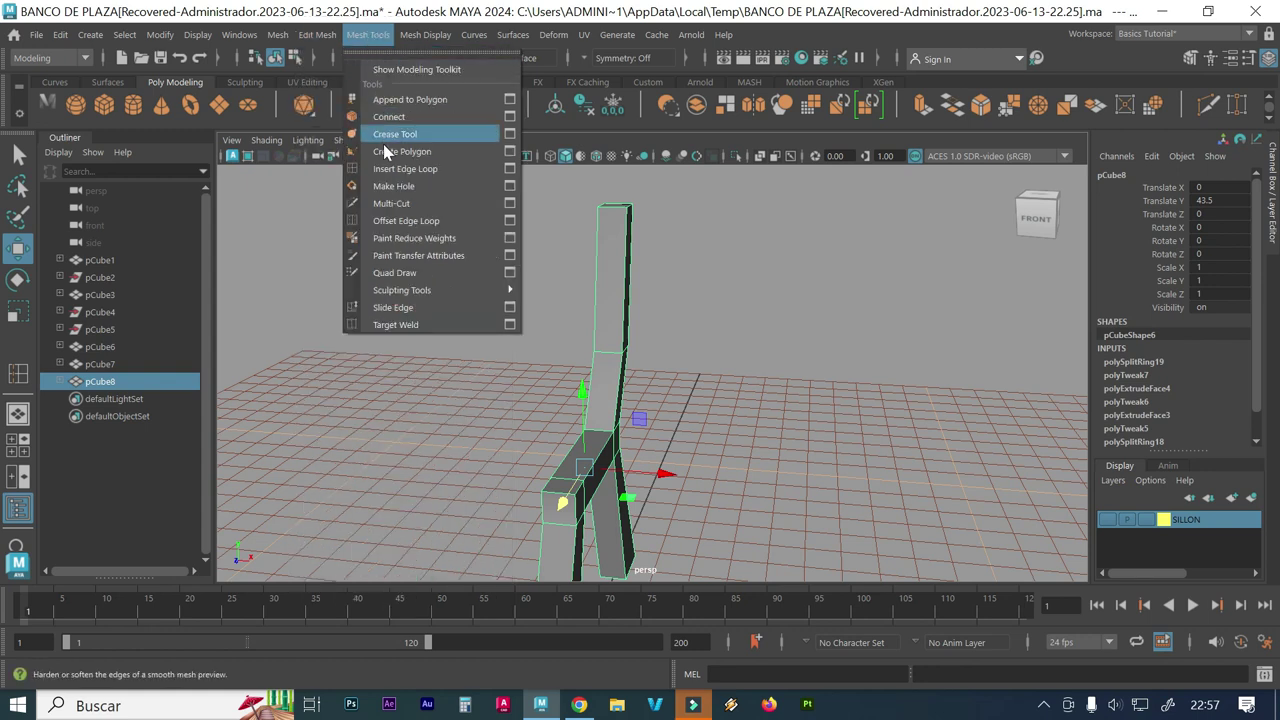
{"action": "left_click", "coordinate": [510, 177]}
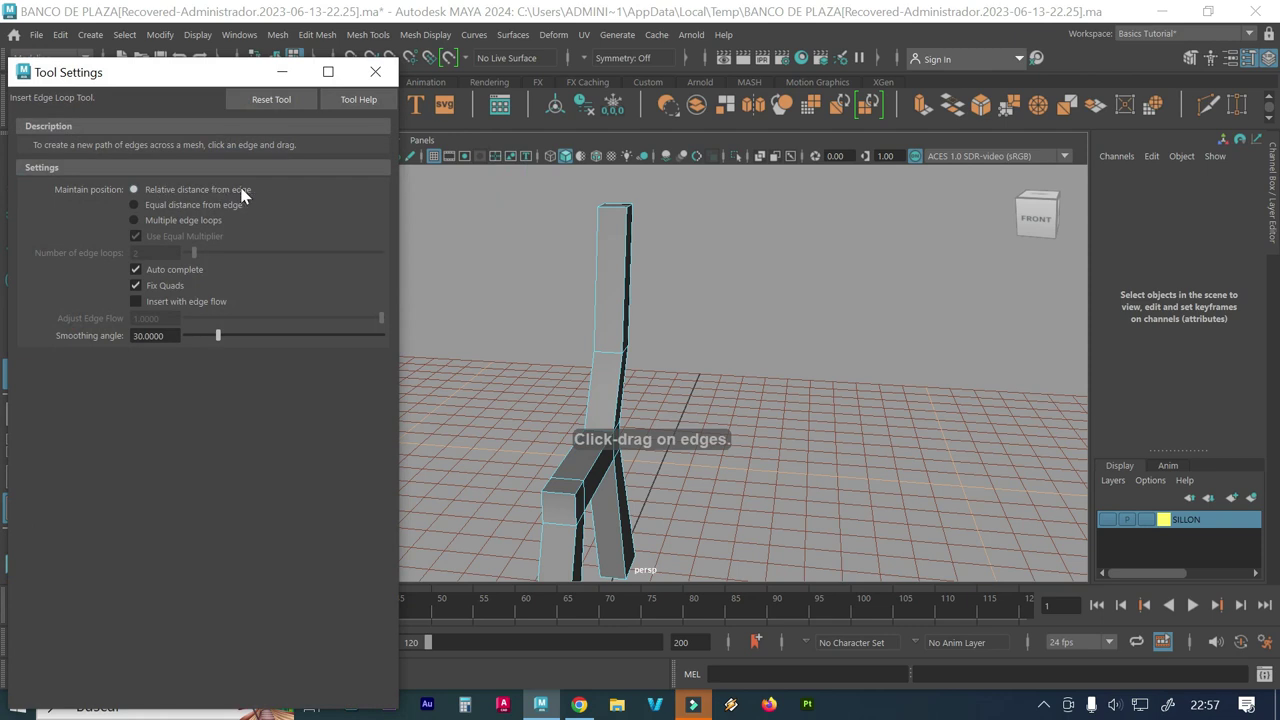
{"action": "left_click", "coordinate": [375, 71]}
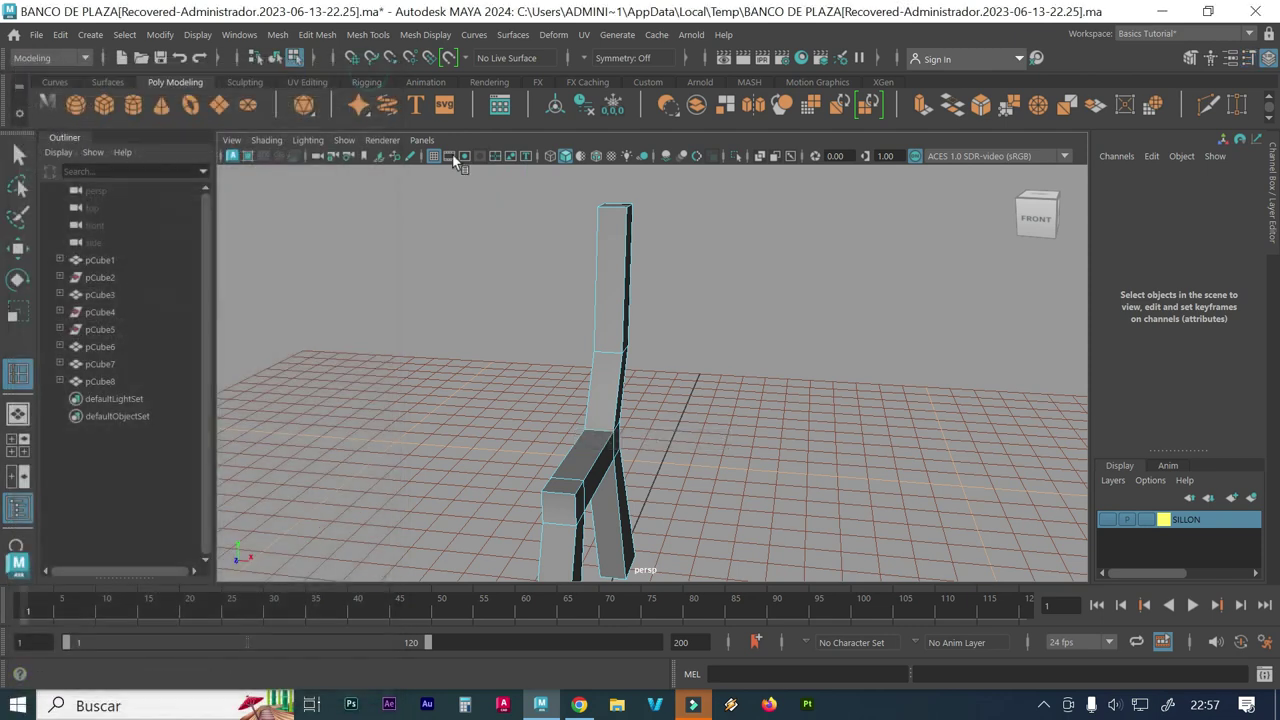
{"action": "right_click_drag", "start_coordinate": [484, 212], "coordinate": [754, 428], "text": "alt"}
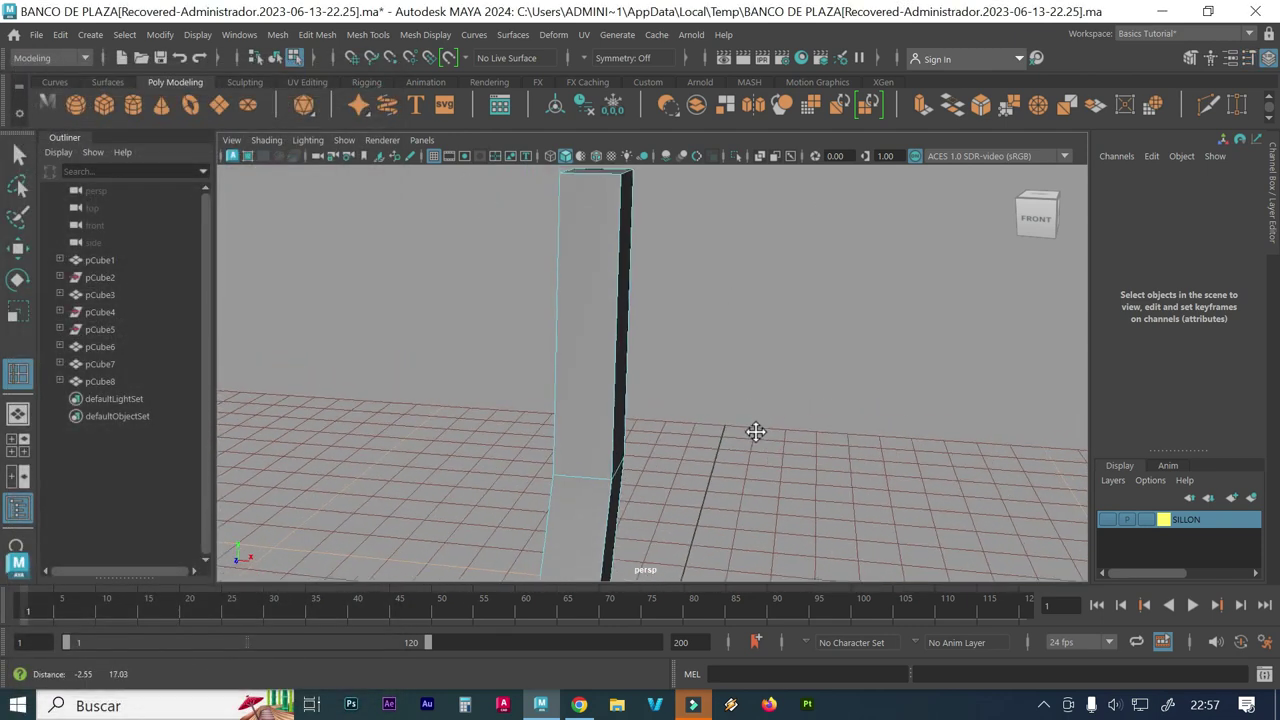
{"action": "left_click", "coordinate": [561, 193]}
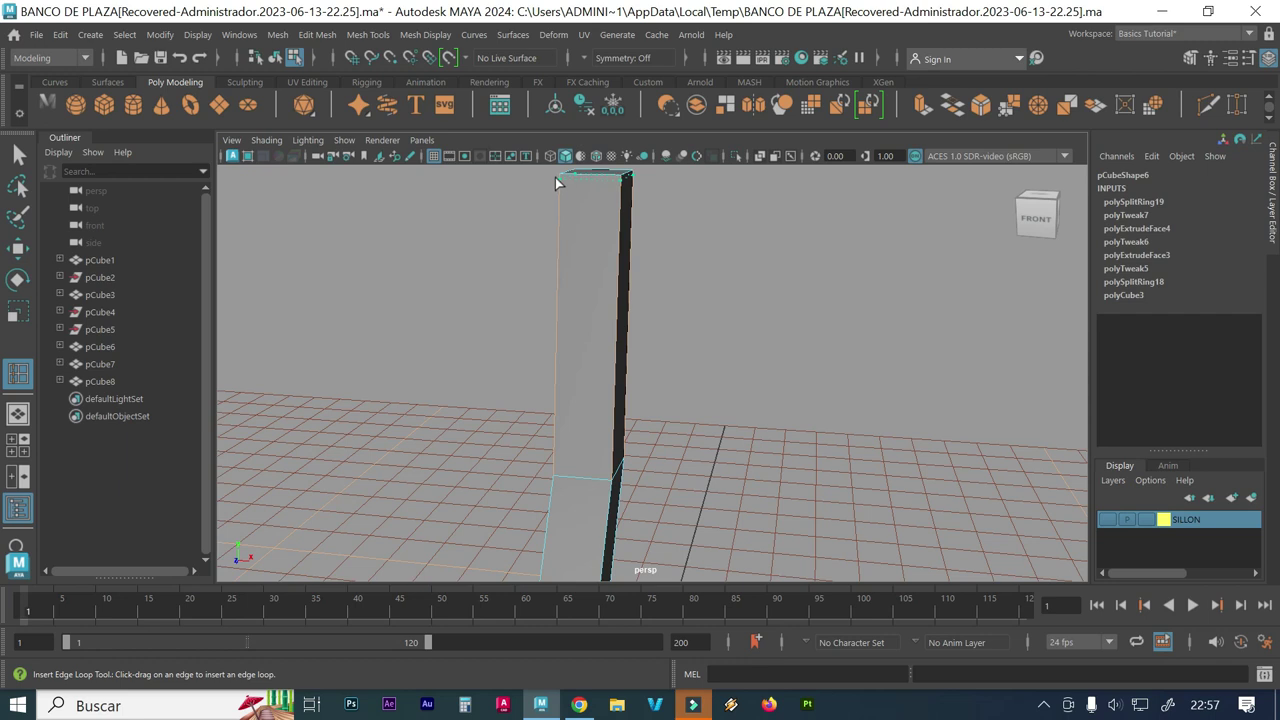
{"action": "left_click", "coordinate": [557, 183]}
{"action": "right_click_drag", "start_coordinate": [702, 373], "coordinate": [511, 357], "text": "alt"}
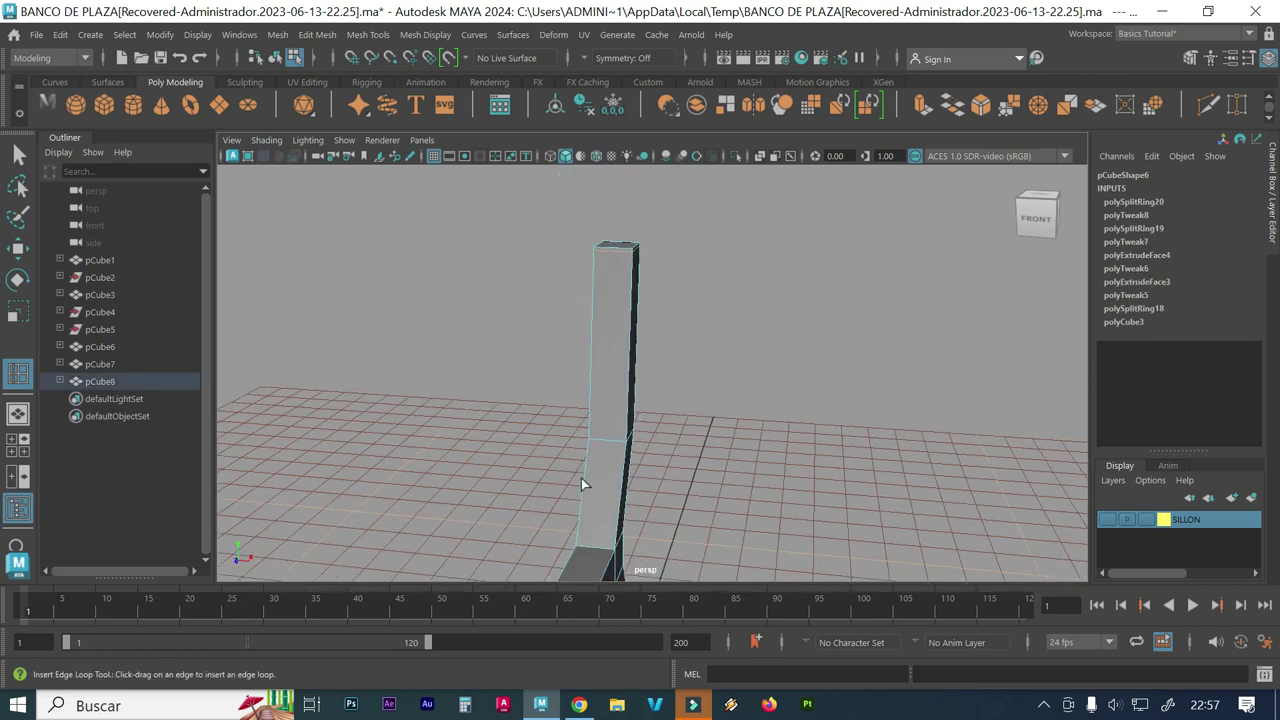
{"action": "mouse_move", "coordinate": [576, 503]}
{"action": "left_mouse_down", "text": "alt"}
{"action": "mouse_move", "coordinate": [550, 502]}
{"action": "mouse_move", "coordinate": [549, 410]}
{"action": "left_mouse_up", "text": "alt"}
{"action": "right_click_drag", "start_coordinate": [549, 410], "coordinate": [803, 443], "text": "alt"}
{"action": "mouse_move", "coordinate": [803, 443]}
{"action": "left_mouse_down", "text": "alt"}
{"action": "mouse_move", "coordinate": [646, 391]}
{"action": "mouse_move", "coordinate": [496, 422]}
{"action": "left_mouse_up", "text": "alt"}
{"action": "right_click_drag", "start_coordinate": [496, 422], "coordinate": [586, 457], "text": "alt"}
{"action": "left_click_drag", "start_coordinate": [586, 457], "coordinate": [556, 402], "text": "alt"}
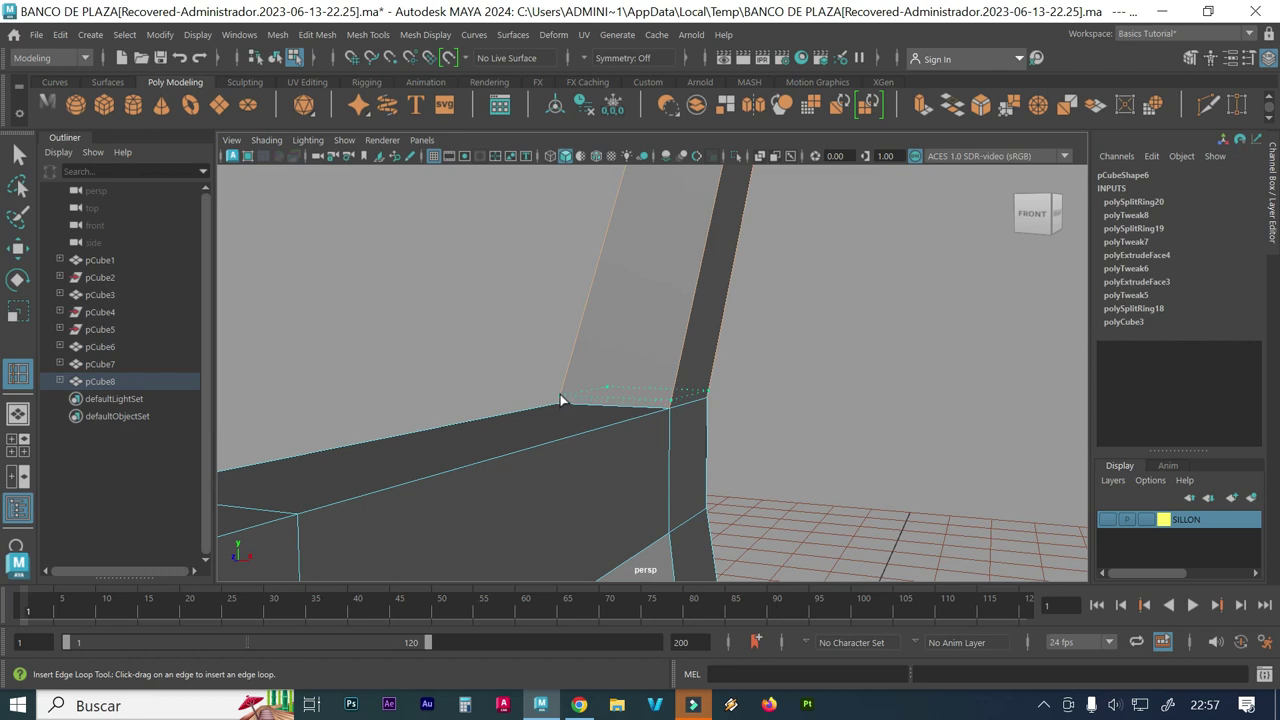
Step: Insert edge loops near the seat-post corner, along the seat rail and beside the column
{"action": "left_click", "coordinate": [560, 394]}
{"action": "left_click_drag", "start_coordinate": [597, 449], "coordinate": [525, 465], "text": "alt"}
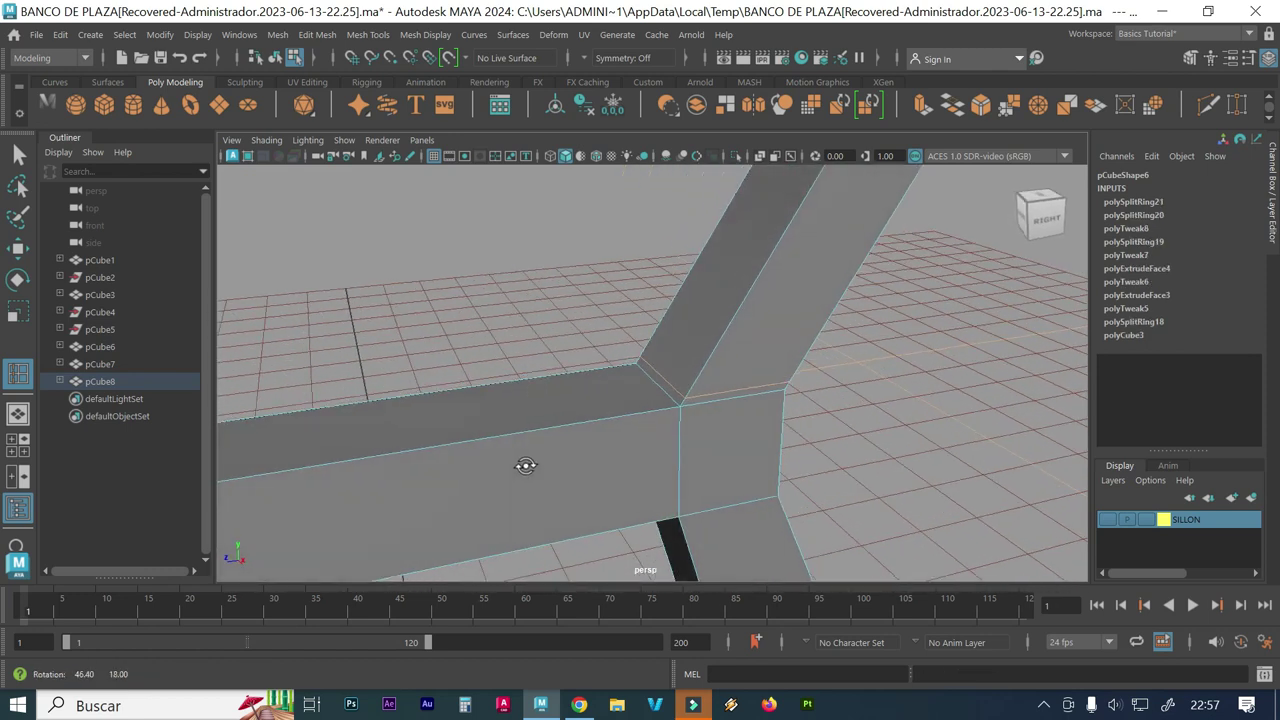
{"action": "mouse_move", "coordinate": [654, 412]}
{"action": "left_mouse_down"}
{"action": "mouse_move", "coordinate": [667, 410]}
{"action": "mouse_move", "coordinate": [669, 422]}
{"action": "mouse_move", "coordinate": [652, 420]}
{"action": "mouse_move", "coordinate": [666, 423]}
{"action": "left_mouse_up"}
{"action": "mouse_move", "coordinate": [677, 515]}
{"action": "left_mouse_down", "text": "alt"}
{"action": "mouse_move", "coordinate": [686, 423]}
{"action": "mouse_move", "coordinate": [614, 400]}
{"action": "left_mouse_up", "text": "alt"}
{"action": "mouse_move", "coordinate": [594, 453]}
{"action": "left_mouse_down", "text": "alt"}
{"action": "mouse_move", "coordinate": [622, 451]}
{"action": "mouse_move", "coordinate": [571, 451]}
{"action": "mouse_move", "coordinate": [583, 456]}
{"action": "left_mouse_up", "text": "alt"}
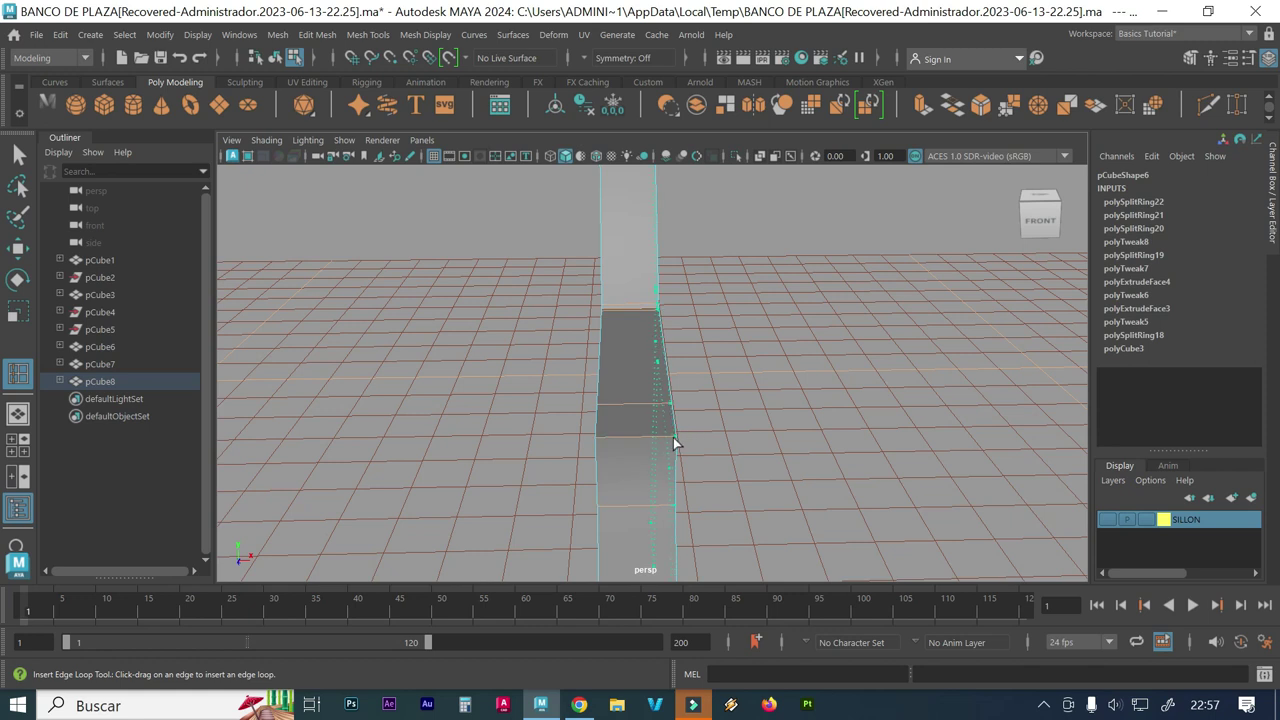
{"action": "left_click", "coordinate": [670, 438]}
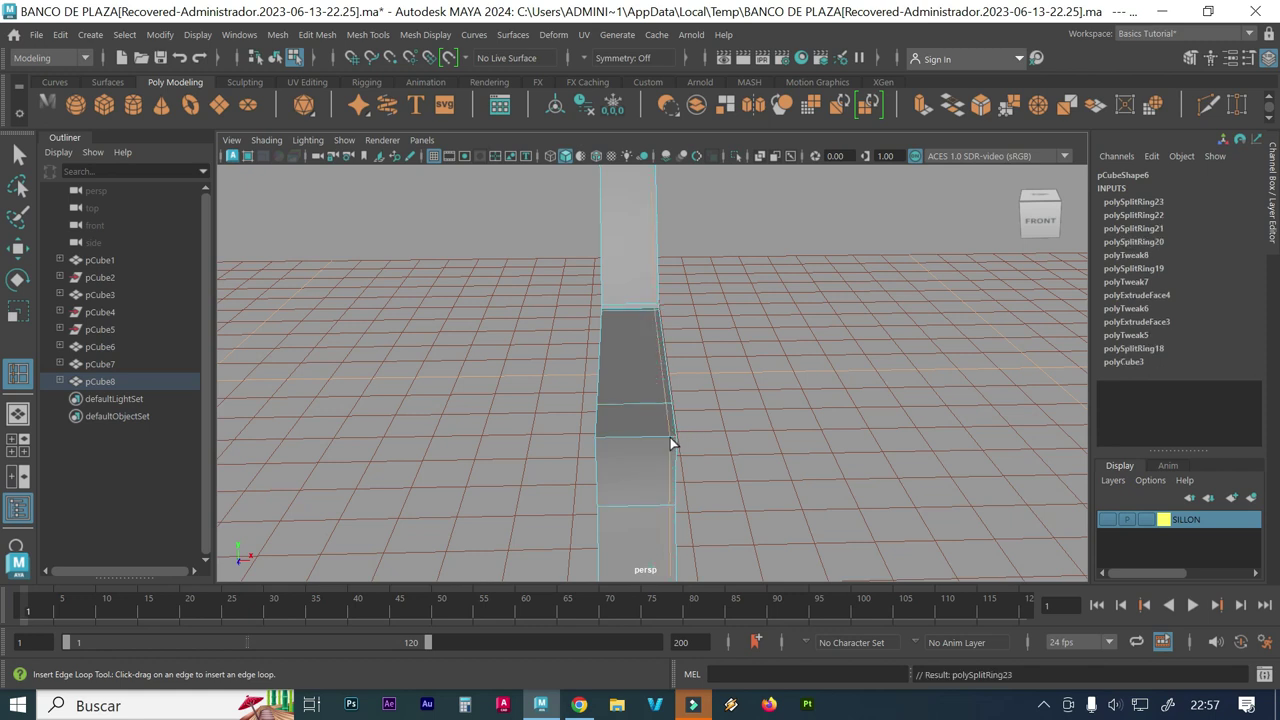
{"action": "left_click_drag", "start_coordinate": [613, 443], "coordinate": [600, 443]}
{"action": "left_click_drag", "start_coordinate": [697, 420], "coordinate": [640, 414], "text": "alt"}
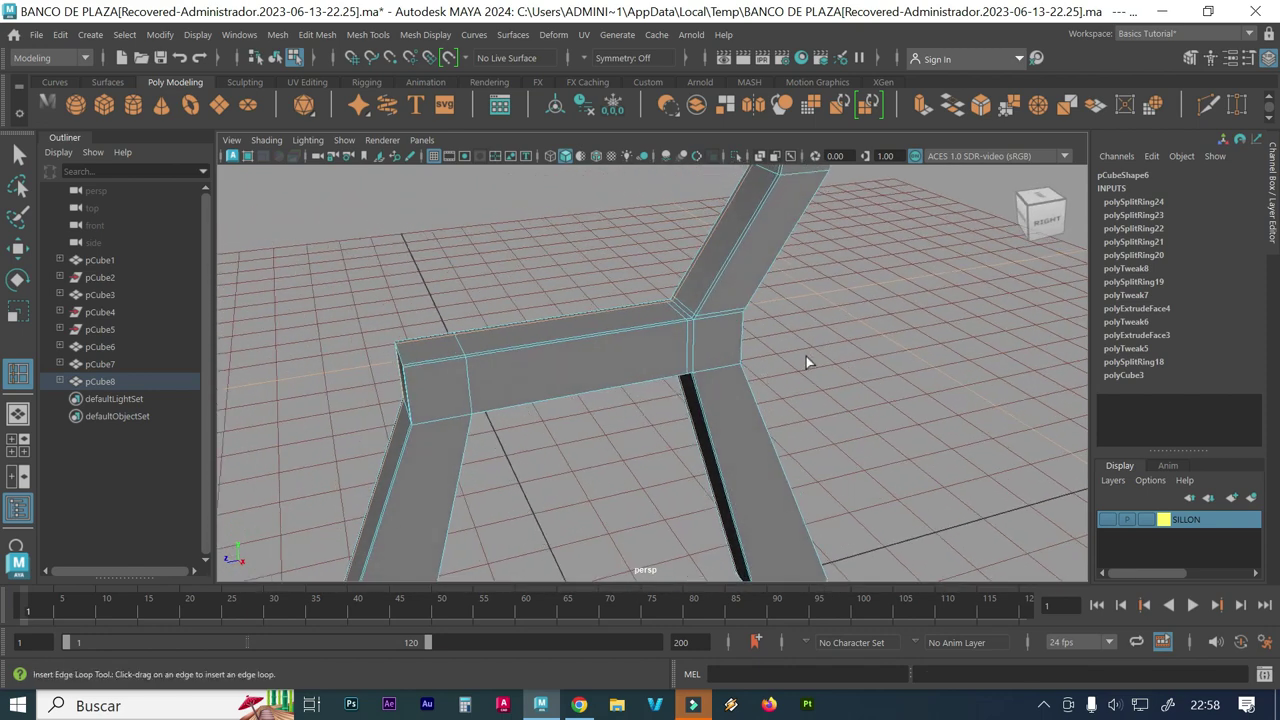
Step: Add an edge loop on the diagonal upright near its joint
{"action": "mouse_move", "coordinate": [822, 306]}
{"action": "left_mouse_down", "text": "alt"}
{"action": "mouse_move", "coordinate": [751, 374]}
{"action": "mouse_move", "coordinate": [683, 374]}
{"action": "left_mouse_up", "text": "alt"}
{"action": "right_click_drag", "start_coordinate": [697, 297], "coordinate": [860, 277], "text": "alt"}
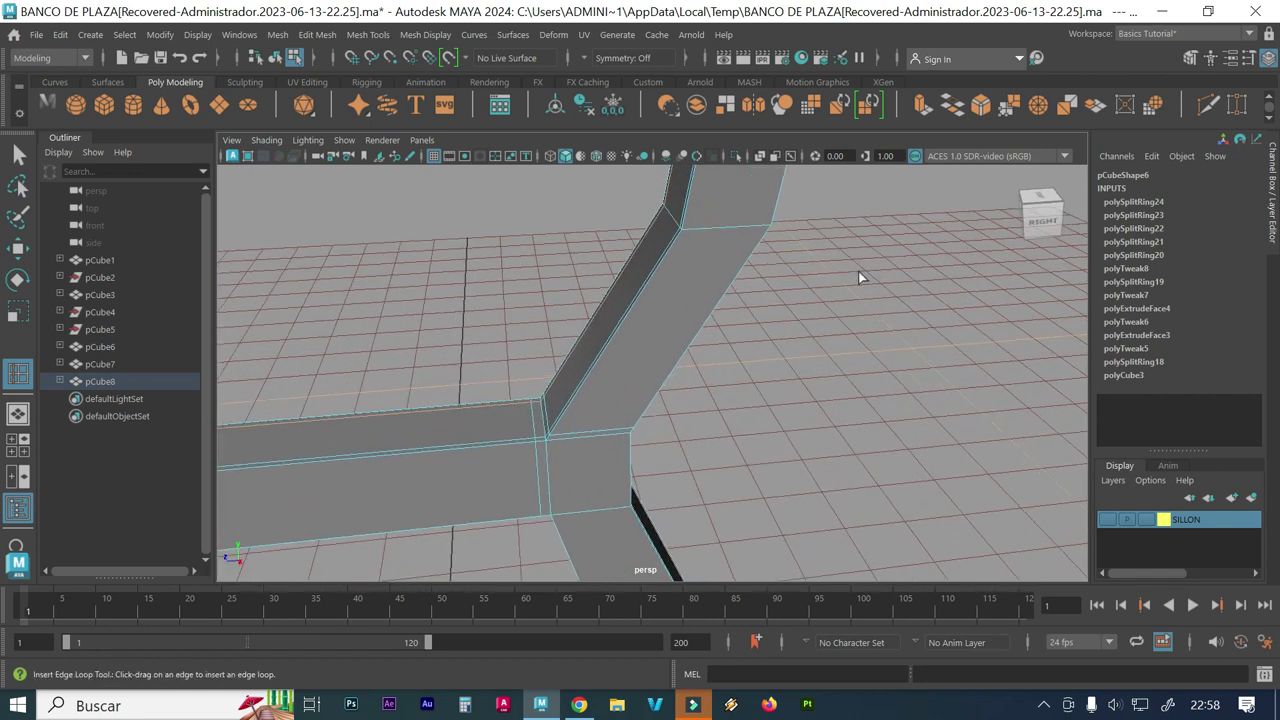
{"action": "left_click_drag", "start_coordinate": [763, 231], "coordinate": [761, 235]}
{"action": "left_click_drag", "start_coordinate": [762, 236], "coordinate": [763, 234]}
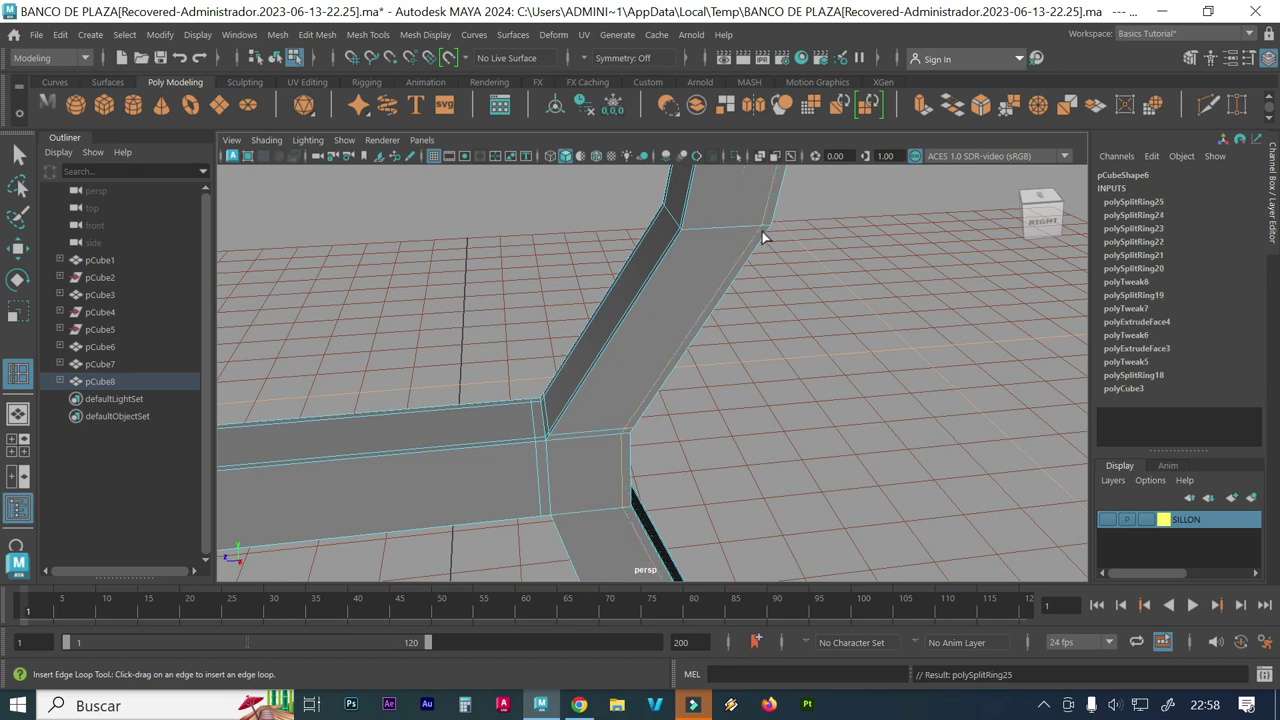
{"action": "mouse_move", "coordinate": [791, 280]}
{"action": "right_mouse_down", "text": "alt"}
{"action": "mouse_move", "coordinate": [709, 280]}
{"action": "mouse_move", "coordinate": [780, 297]}
{"action": "right_mouse_up", "text": "alt"}
{"action": "mouse_move", "coordinate": [780, 297]}
{"action": "left_mouse_down", "text": "alt"}
{"action": "mouse_move", "coordinate": [738, 297]}
{"action": "mouse_move", "coordinate": [675, 410]}
{"action": "mouse_move", "coordinate": [651, 371]}
{"action": "mouse_move", "coordinate": [571, 371]}
{"action": "mouse_move", "coordinate": [669, 397]}
{"action": "mouse_move", "coordinate": [443, 357]}
{"action": "mouse_move", "coordinate": [646, 391]}
{"action": "mouse_move", "coordinate": [703, 380]}
{"action": "left_mouse_up", "text": "alt"}
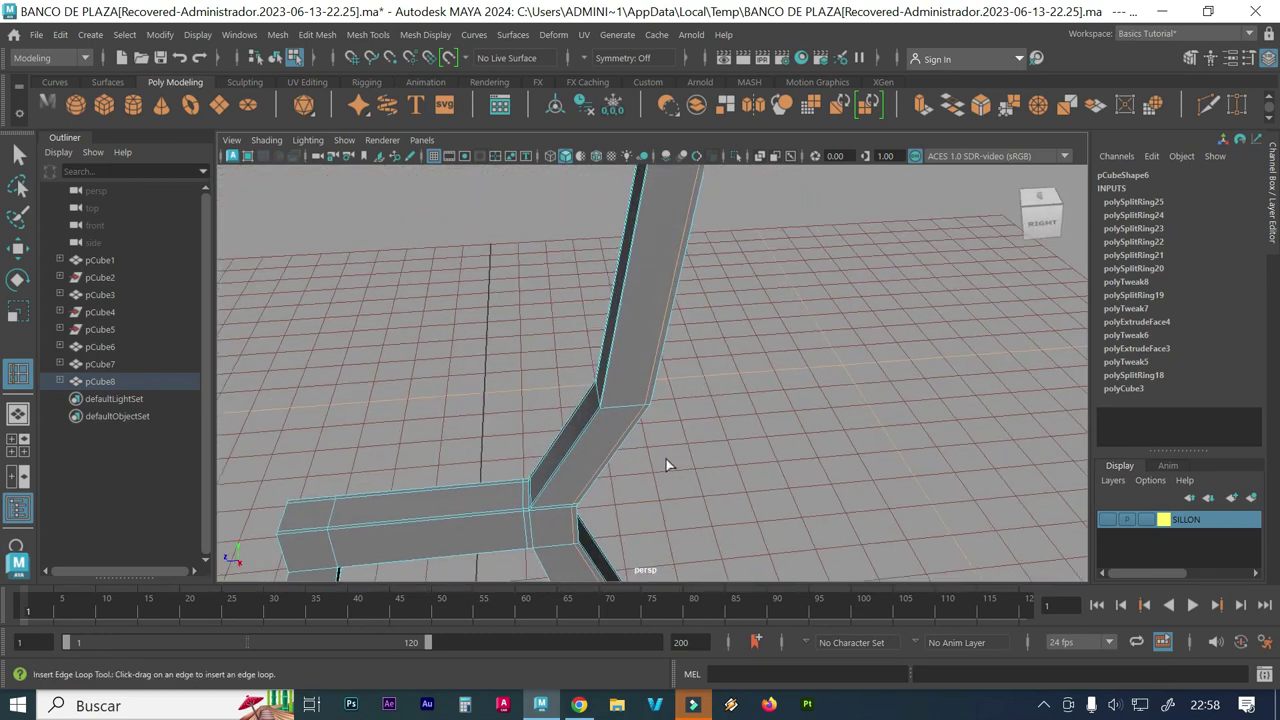
Step: Insert two seat-rail edge loops, one near its top edge and one near its bottom edge
{"action": "left_click_drag", "start_coordinate": [669, 463], "coordinate": [754, 340], "text": "alt"}
{"action": "left_click_drag", "start_coordinate": [667, 410], "coordinate": [589, 334], "text": "alt"}
{"action": "right_click_drag", "start_coordinate": [589, 334], "coordinate": [679, 358], "text": "alt"}
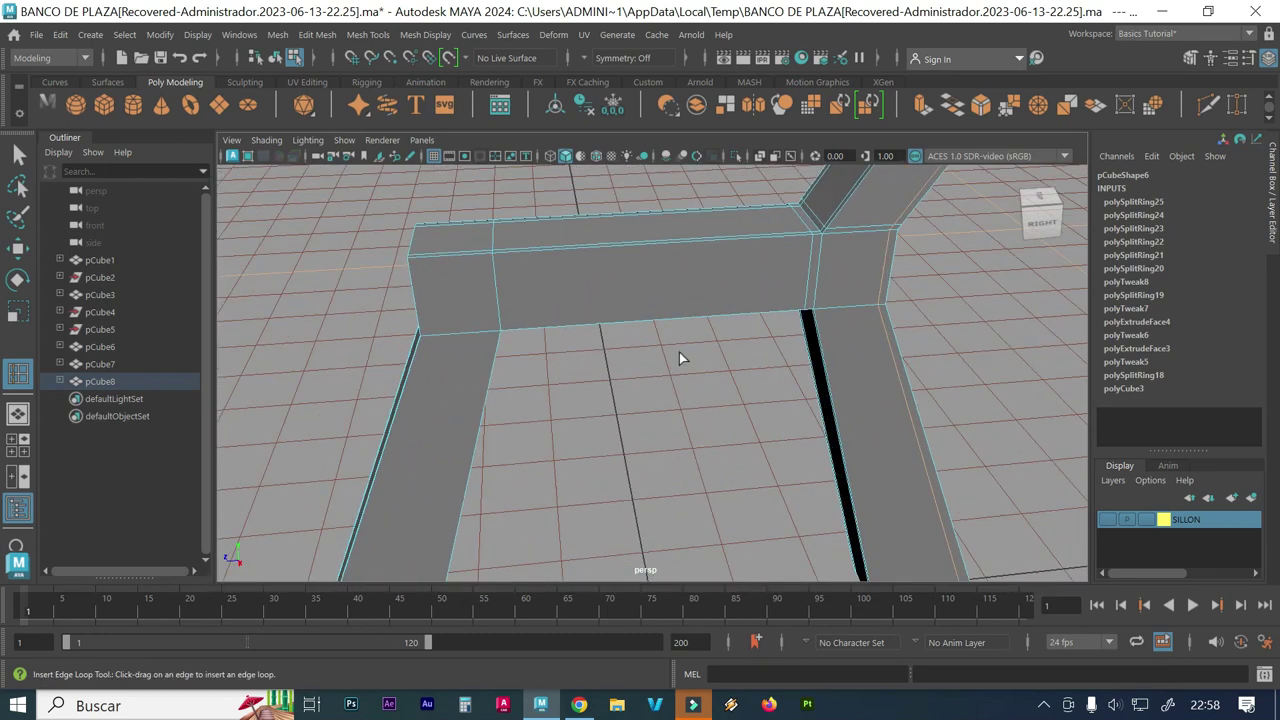
{"action": "mouse_move", "coordinate": [577, 376]}
{"action": "left_mouse_down", "text": "alt"}
{"action": "mouse_move", "coordinate": [617, 346]}
{"action": "mouse_move", "coordinate": [496, 323]}
{"action": "mouse_move", "coordinate": [551, 371]}
{"action": "left_mouse_up", "text": "alt"}
{"action": "right_click_drag", "start_coordinate": [551, 371], "coordinate": [546, 334], "text": "alt"}
{"action": "left_click_drag", "start_coordinate": [491, 340], "coordinate": [394, 277], "text": "alt"}
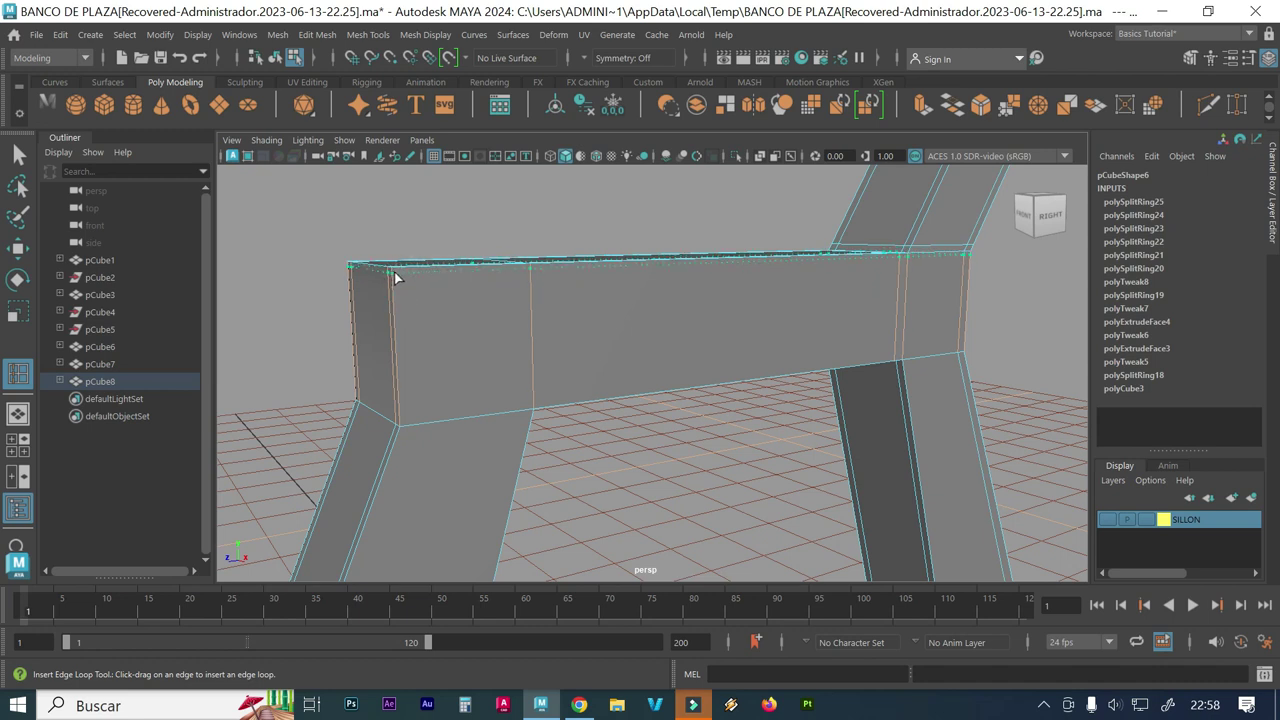
{"action": "left_click_drag", "start_coordinate": [395, 272], "coordinate": [395, 272]}
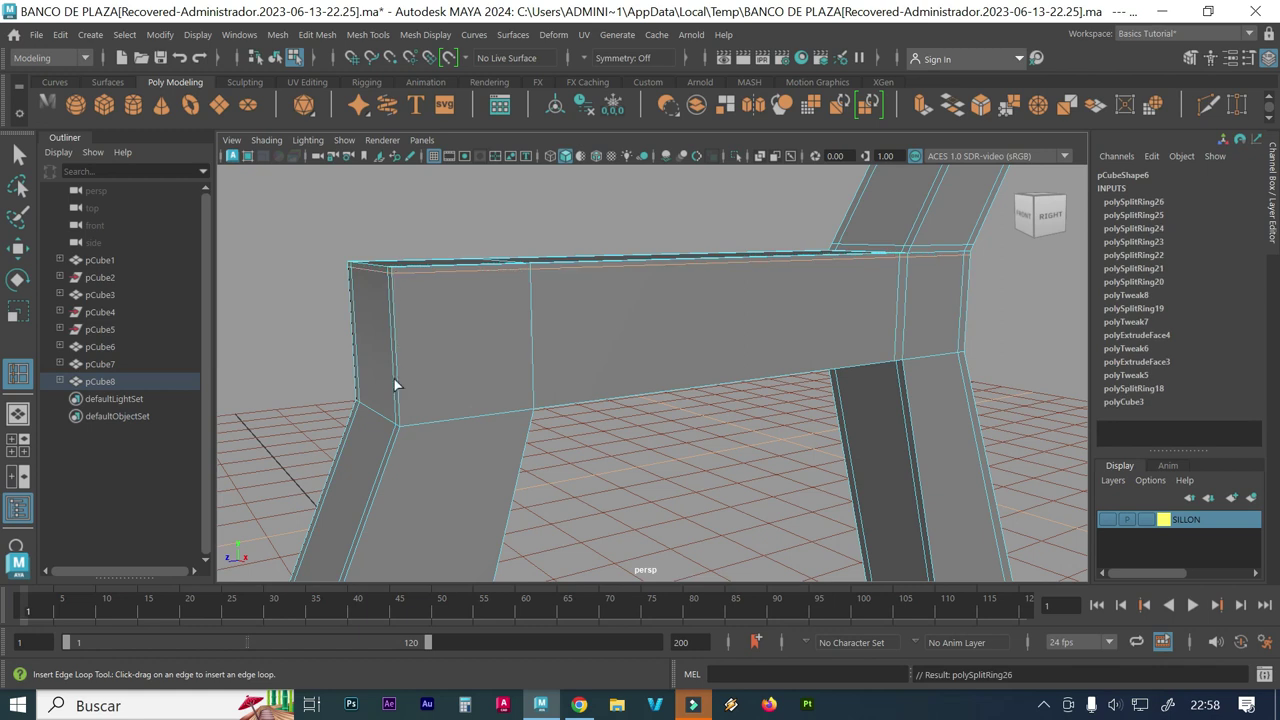
{"action": "mouse_move", "coordinate": [400, 399]}
{"action": "left_mouse_down"}
{"action": "mouse_move", "coordinate": [410, 445]}
{"action": "mouse_move", "coordinate": [402, 421]}
{"action": "left_mouse_up"}
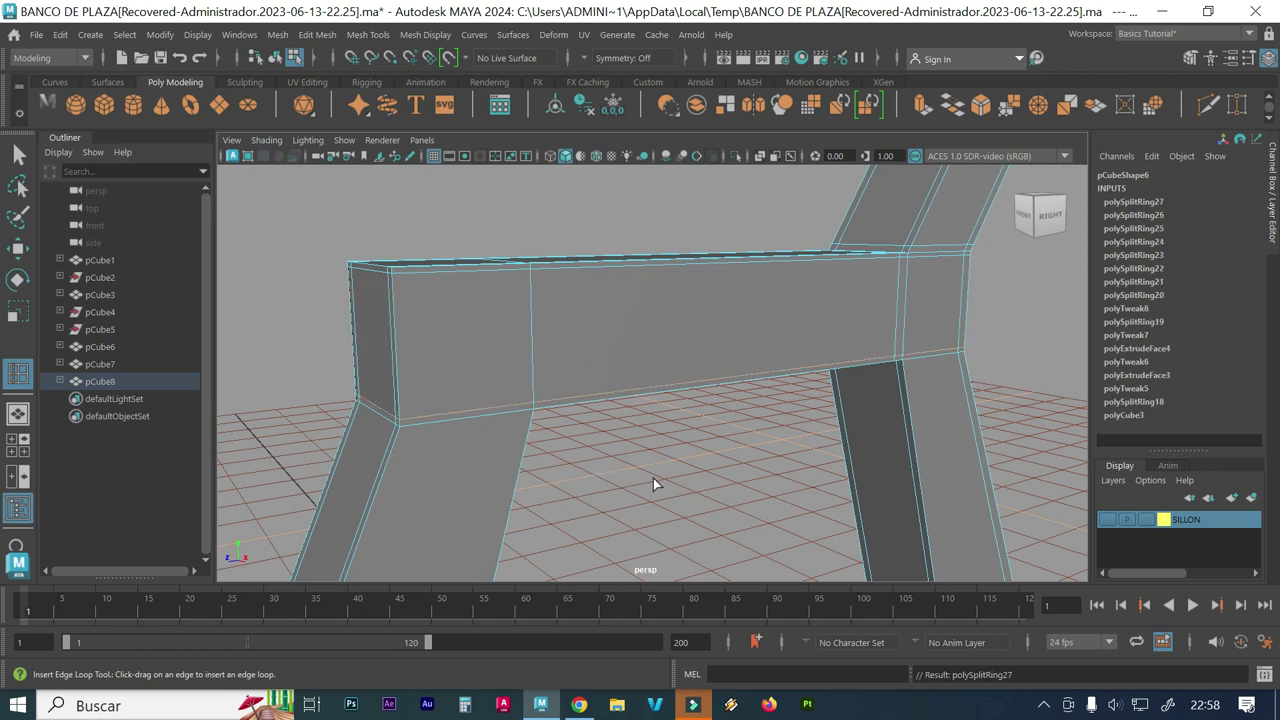
{"action": "scroll", "coordinate": [600, 438], "scroll_direction": "down", "scroll_amount": 3}
Step: Insert three edge loops along and across the legs (polySplitRing28 to 30)
{"action": "mouse_move", "coordinate": [650, 520]}
{"action": "left_mouse_down", "text": "alt"}
{"action": "mouse_move", "coordinate": [698, 282]}
{"action": "mouse_move", "coordinate": [570, 348]}
{"action": "mouse_move", "coordinate": [628, 399]}
{"action": "mouse_move", "coordinate": [674, 349]}
{"action": "left_mouse_up", "text": "alt"}
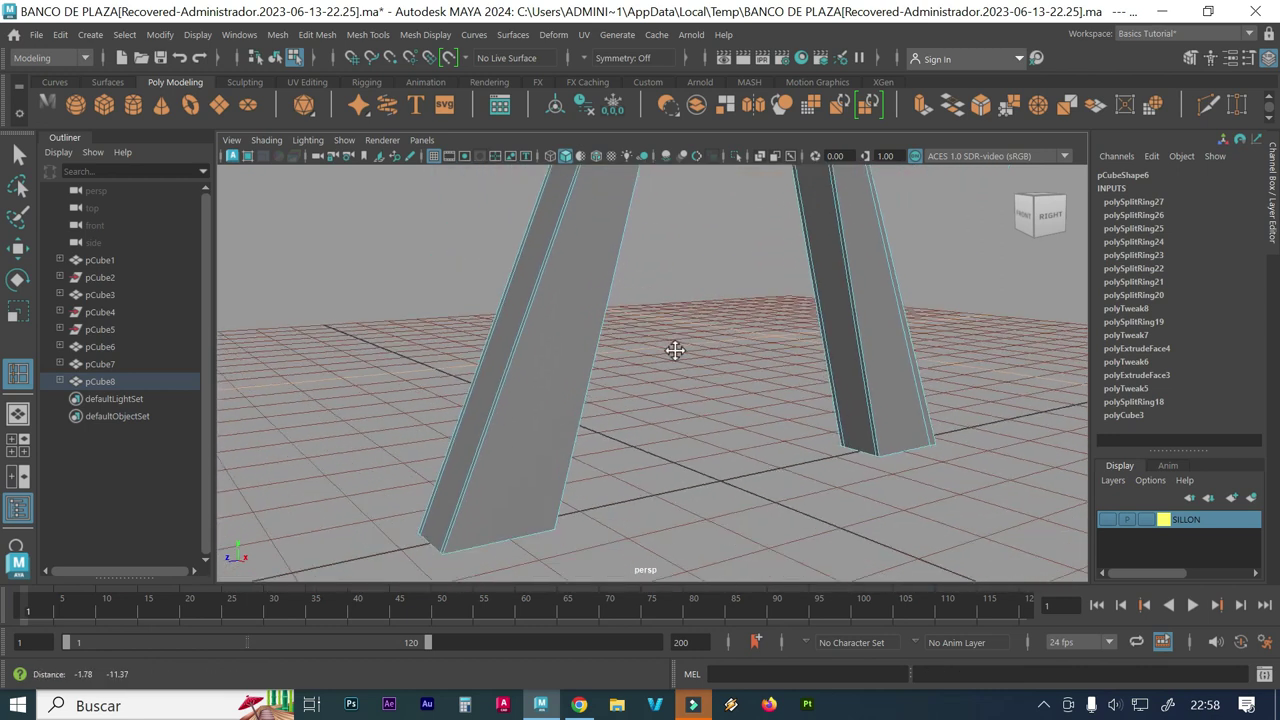
{"action": "mouse_move", "coordinate": [582, 513]}
{"action": "left_mouse_down", "text": "alt"}
{"action": "mouse_move", "coordinate": [543, 506]}
{"action": "mouse_move", "coordinate": [563, 460]}
{"action": "mouse_move", "coordinate": [600, 464]}
{"action": "left_mouse_up", "text": "alt"}
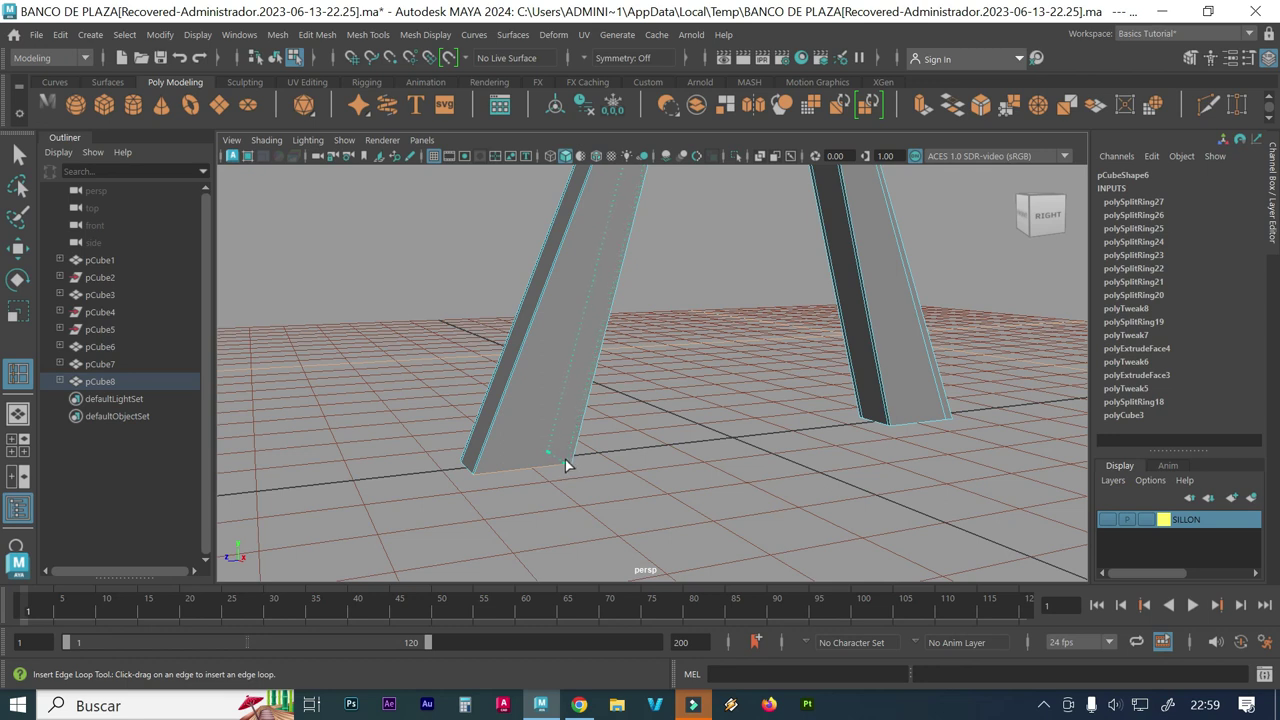
{"action": "left_click_drag", "start_coordinate": [565, 461], "coordinate": [482, 475]}
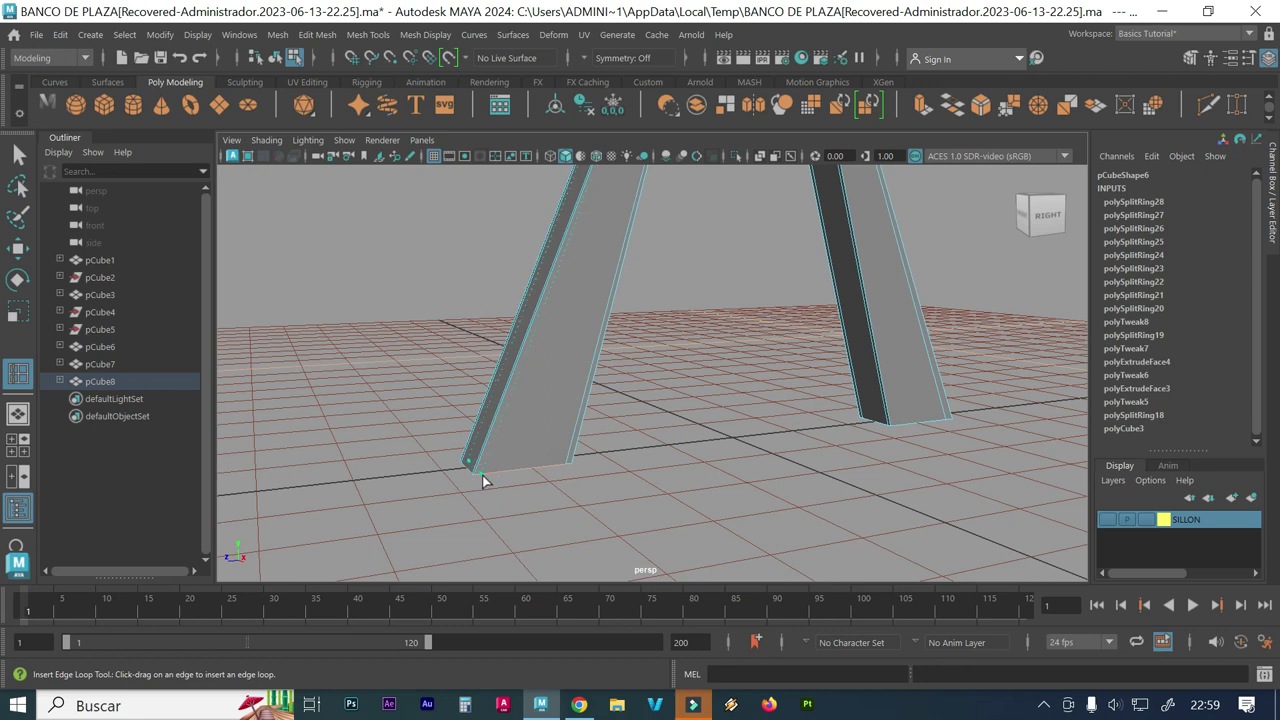
{"action": "mouse_move", "coordinate": [480, 475]}
{"action": "left_mouse_down", "text": "alt"}
{"action": "mouse_move", "coordinate": [678, 428]}
{"action": "mouse_move", "coordinate": [700, 440]}
{"action": "left_mouse_up", "text": "alt"}
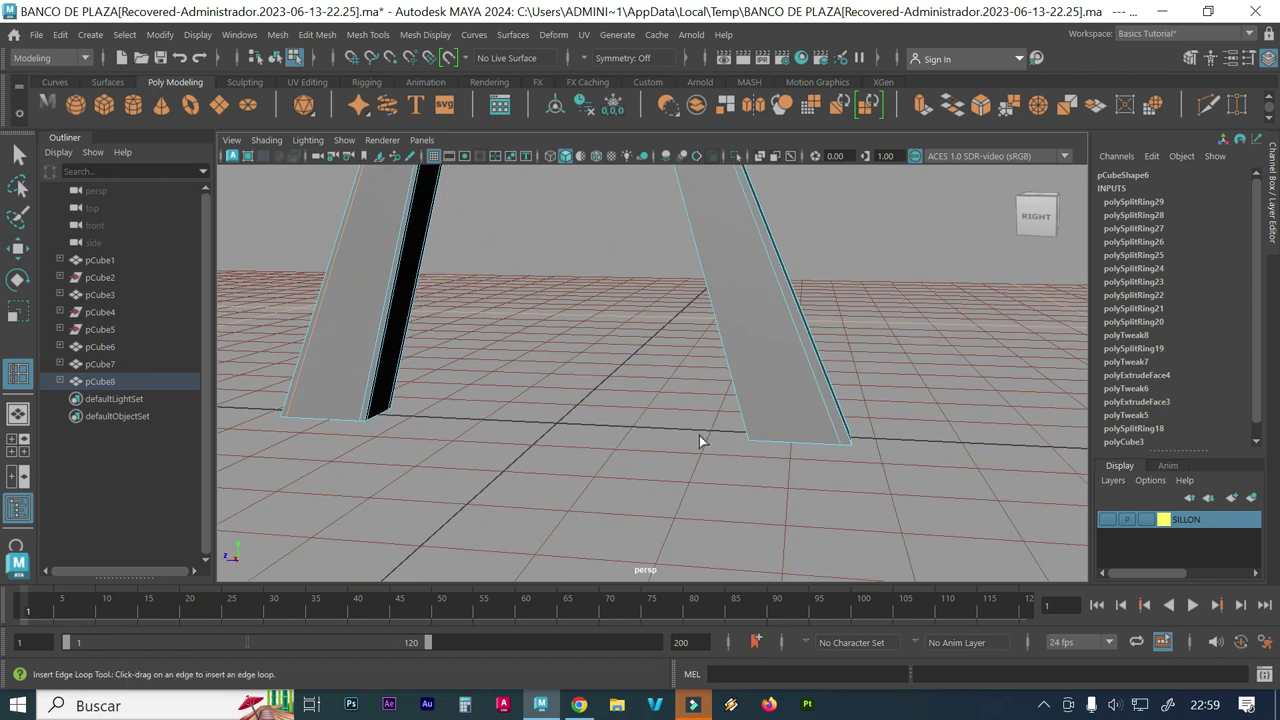
{"action": "right_click_drag", "start_coordinate": [700, 440], "coordinate": [834, 457], "text": "alt"}
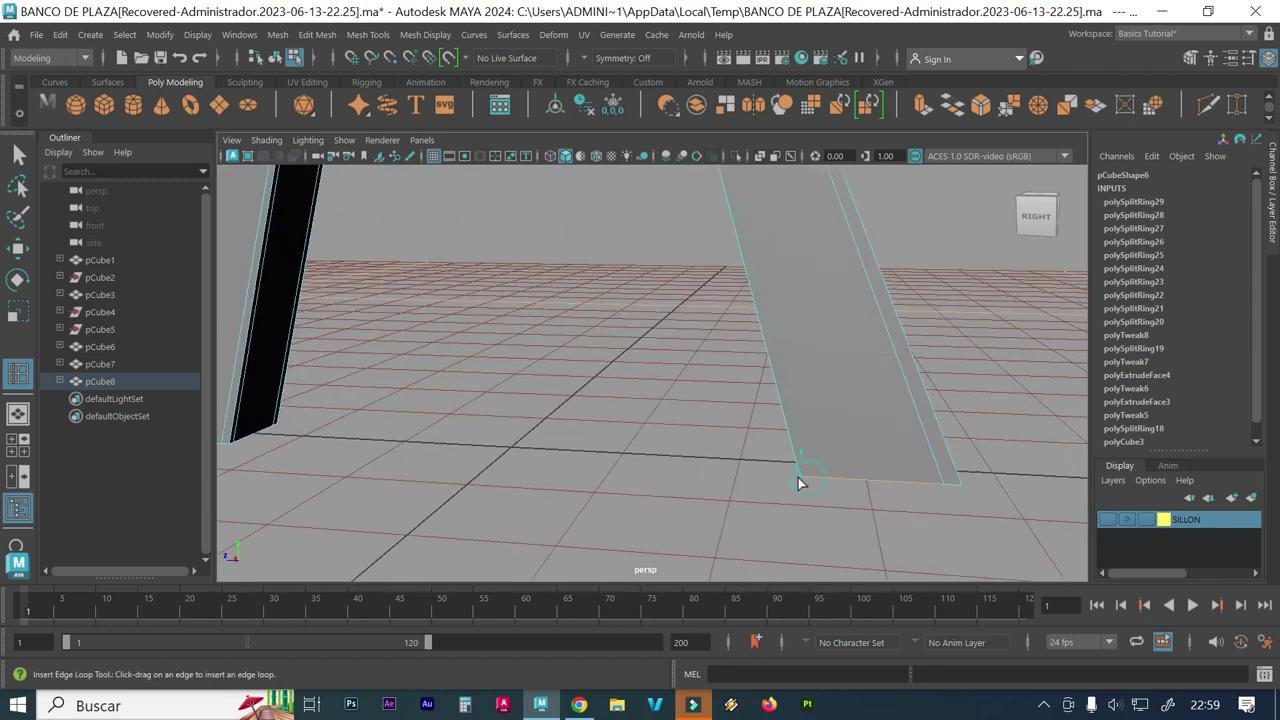
{"action": "left_click", "coordinate": [808, 484]}
{"action": "mouse_move", "coordinate": [771, 480]}
{"action": "left_mouse_down", "text": "alt"}
{"action": "mouse_move", "coordinate": [677, 457]}
{"action": "mouse_move", "coordinate": [846, 457]}
{"action": "mouse_move", "coordinate": [689, 420]}
{"action": "mouse_move", "coordinate": [808, 420]}
{"action": "mouse_move", "coordinate": [651, 420]}
{"action": "mouse_move", "coordinate": [674, 431]}
{"action": "mouse_move", "coordinate": [683, 480]}
{"action": "mouse_move", "coordinate": [637, 457]}
{"action": "mouse_move", "coordinate": [636, 399]}
{"action": "mouse_move", "coordinate": [746, 405]}
{"action": "mouse_move", "coordinate": [606, 400]}
{"action": "mouse_move", "coordinate": [651, 403]}
{"action": "left_mouse_up", "text": "alt"}
{"action": "mouse_move", "coordinate": [651, 403]}
{"action": "right_mouse_down", "text": "alt"}
{"action": "mouse_move", "coordinate": [663, 400]}
{"action": "mouse_move", "coordinate": [665, 336]}
{"action": "mouse_move", "coordinate": [627, 379]}
{"action": "right_mouse_up", "text": "alt"}
{"action": "mouse_move", "coordinate": [627, 379]}
{"action": "left_mouse_down", "text": "alt"}
{"action": "mouse_move", "coordinate": [731, 371]}
{"action": "mouse_move", "coordinate": [583, 346]}
{"action": "mouse_move", "coordinate": [623, 351]}
{"action": "mouse_move", "coordinate": [704, 244]}
{"action": "left_mouse_up", "text": "alt"}
Step: Switch to the Select Tool, select pCube8 and preview it smoothed with 3
{"action": "mouse_move", "coordinate": [704, 197]}
{"action": "right_mouse_down"}
{"action": "mouse_move", "coordinate": [769, 223]}
{"action": "mouse_move", "coordinate": [768, 172]}
{"action": "right_mouse_up"}
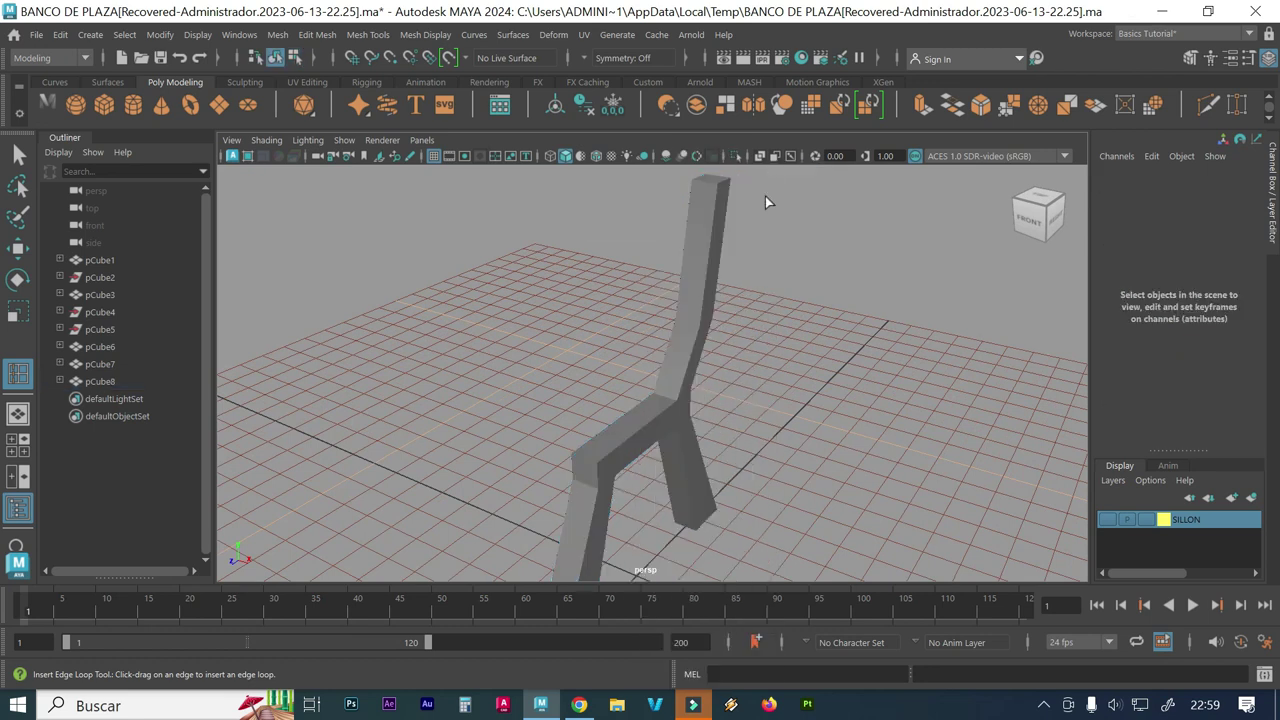
{"action": "left_click", "coordinate": [18, 155]}
{"action": "left_click", "coordinate": [697, 332]}
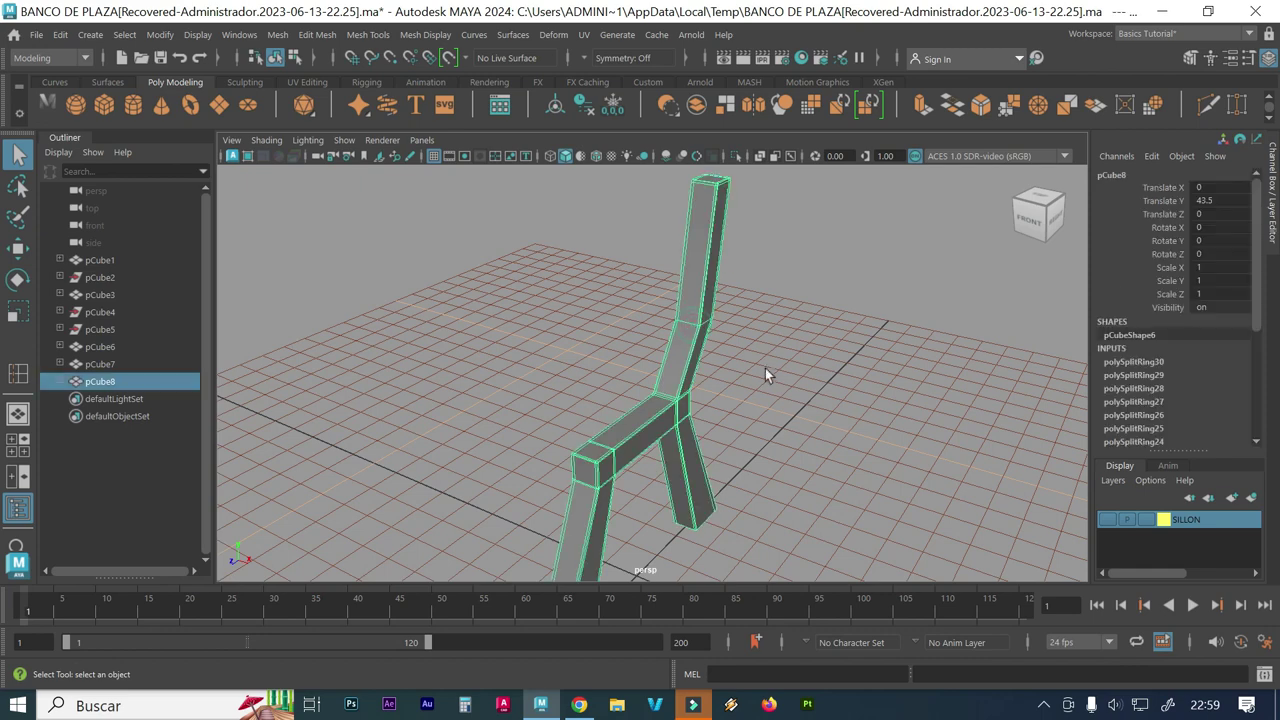
{"action": "key", "text": "3"}
{"action": "left_click", "coordinate": [818, 323]}
{"action": "mouse_move", "coordinate": [855, 423]}
{"action": "left_mouse_down", "text": "alt"}
{"action": "mouse_move", "coordinate": [766, 420]}
{"action": "mouse_move", "coordinate": [832, 417]}
{"action": "mouse_move", "coordinate": [822, 421]}
{"action": "left_mouse_up", "text": "alt"}
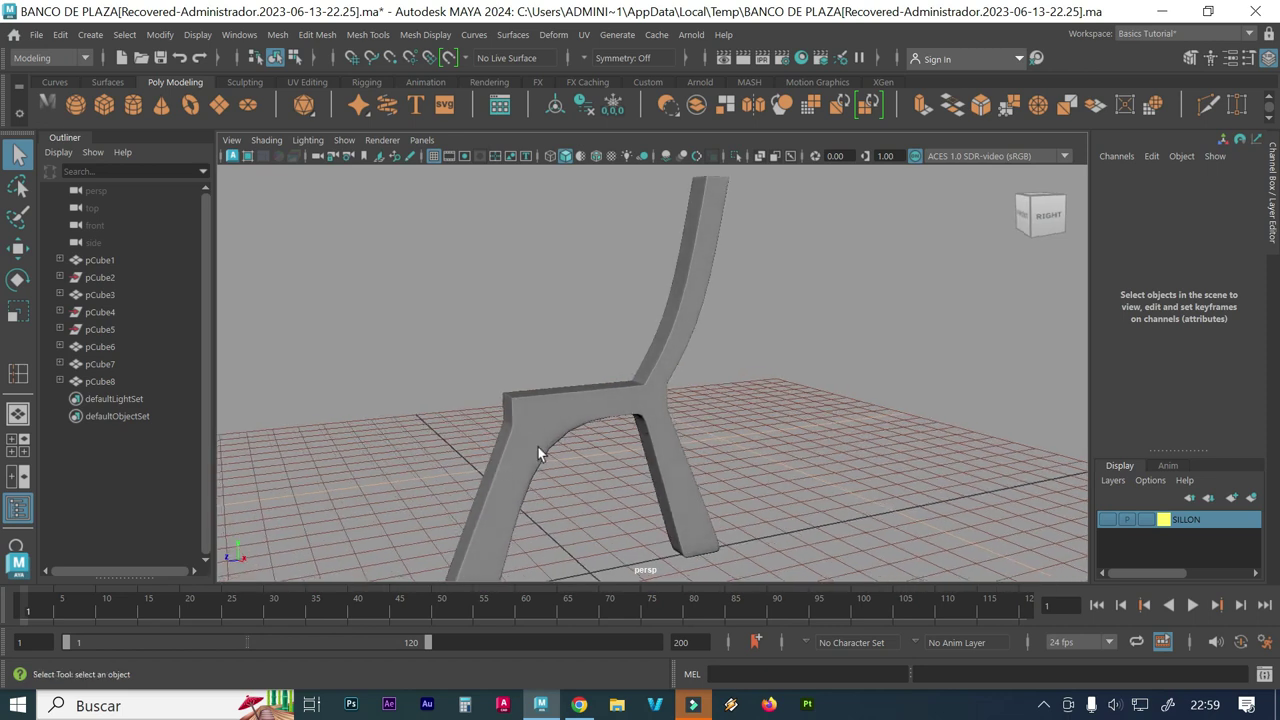
Step: Select pCube8 and compare smooth (3) and blocky (1) views under the crossbar, ending blocky
{"action": "left_click", "coordinate": [573, 421]}
{"action": "mouse_move", "coordinate": [563, 417]}
{"action": "right_mouse_down", "text": "alt"}
{"action": "mouse_move", "coordinate": [528, 449]}
{"action": "mouse_move", "coordinate": [554, 459]}
{"action": "mouse_move", "coordinate": [568, 367]}
{"action": "right_mouse_up", "text": "alt"}
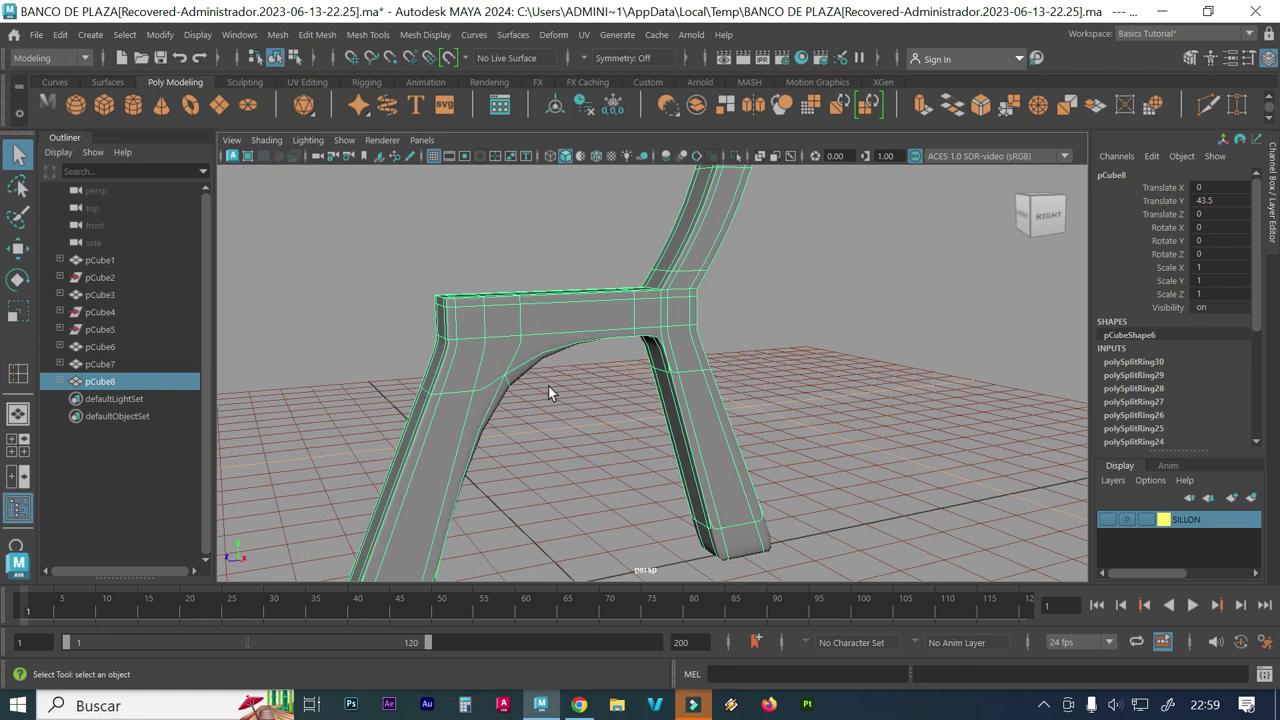
{"action": "key", "text": "1"}
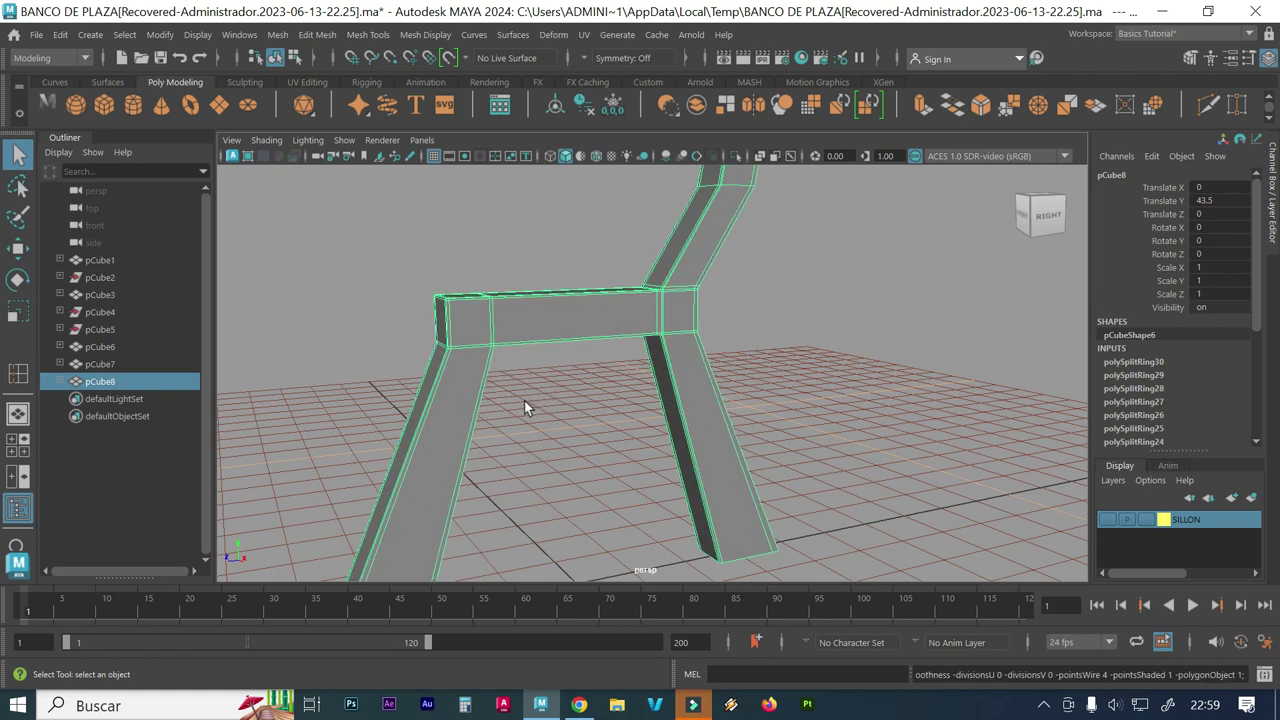
{"action": "mouse_move", "coordinate": [517, 400]}
{"action": "left_mouse_down", "text": "alt"}
{"action": "mouse_move", "coordinate": [523, 437]}
{"action": "mouse_move", "coordinate": [454, 429]}
{"action": "left_mouse_up", "text": "alt"}
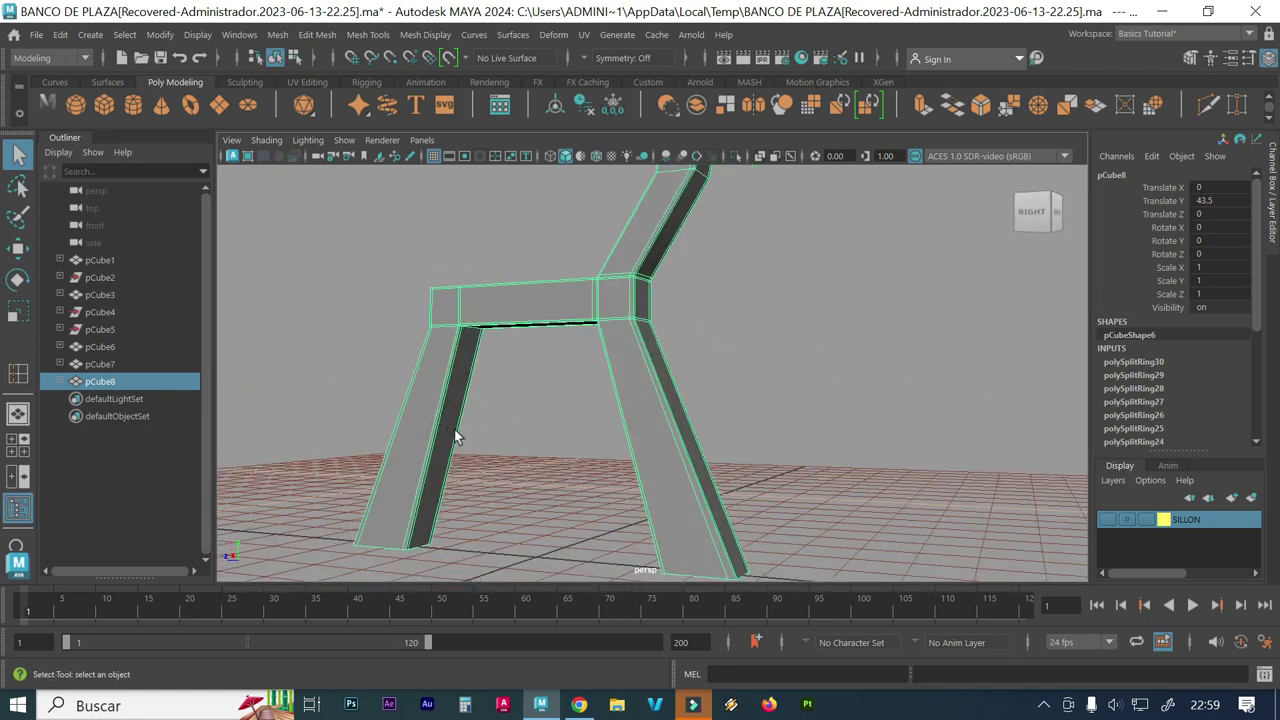
{"action": "right_click_drag", "start_coordinate": [454, 429], "coordinate": [641, 415], "text": "alt"}
{"action": "middle_click_drag", "start_coordinate": [470, 412], "coordinate": [603, 432], "text": "alt"}
{"action": "mouse_move", "coordinate": [514, 371]}
{"action": "left_mouse_down", "text": "alt"}
{"action": "mouse_move", "coordinate": [434, 349]}
{"action": "mouse_move", "coordinate": [517, 366]}
{"action": "mouse_move", "coordinate": [503, 357]}
{"action": "mouse_move", "coordinate": [576, 357]}
{"action": "left_mouse_up", "text": "alt"}
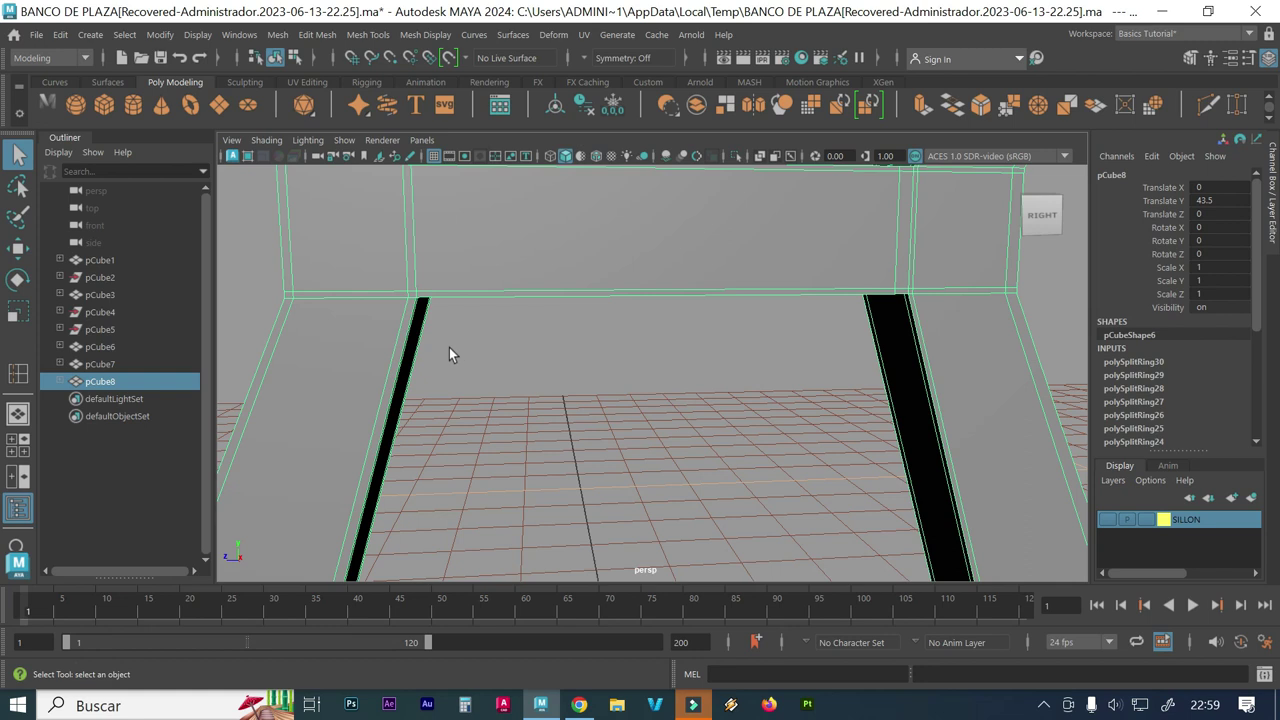
{"action": "key", "text": "3"}
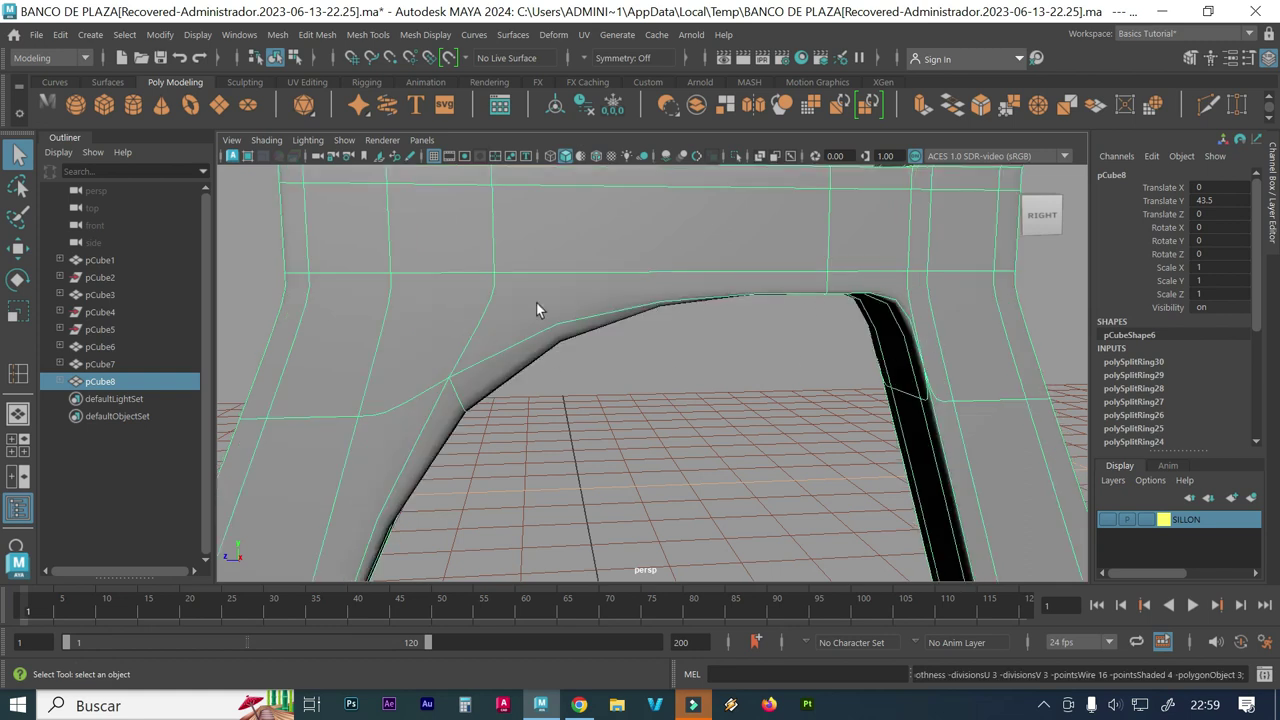
{"action": "key", "text": "1"}
{"action": "right_click_drag", "start_coordinate": [420, 320], "coordinate": [522, 328], "text": "alt"}
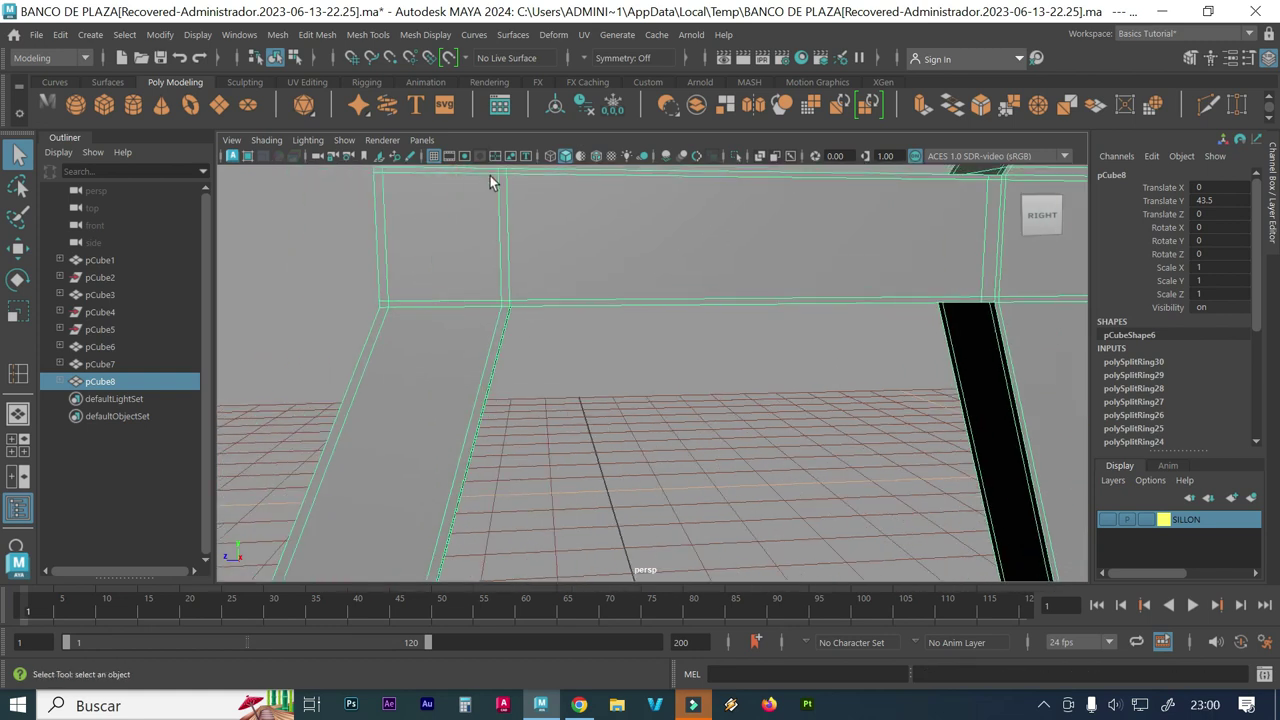
Step: Insert an edge loop on each leg just below the seat crossbar
{"action": "left_click", "coordinate": [368, 34]}
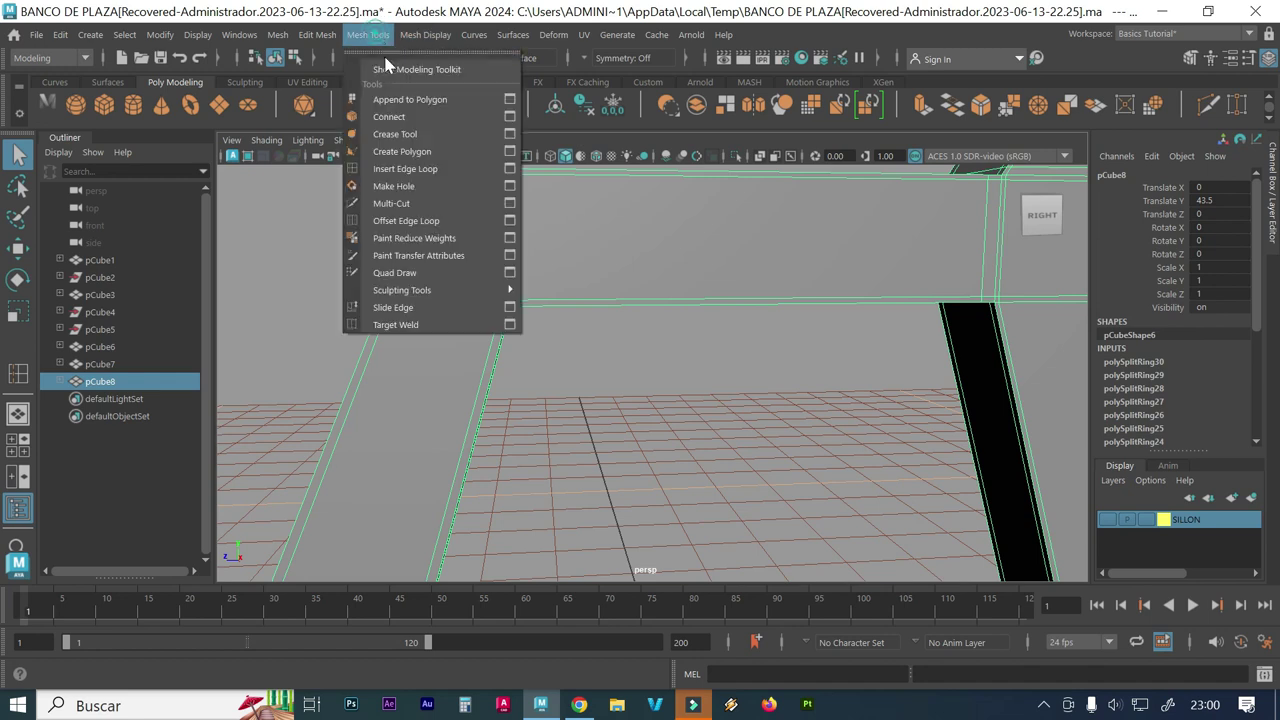
{"action": "left_click", "coordinate": [392, 168]}
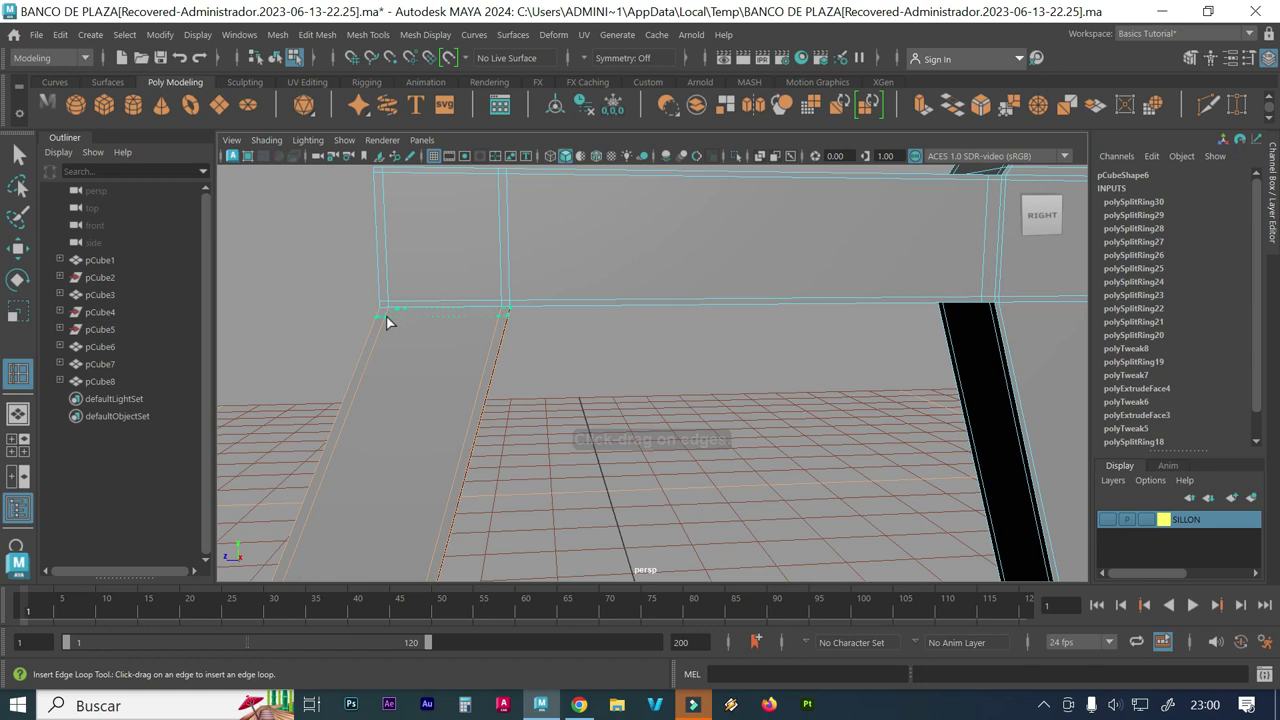
{"action": "left_click", "coordinate": [389, 320]}
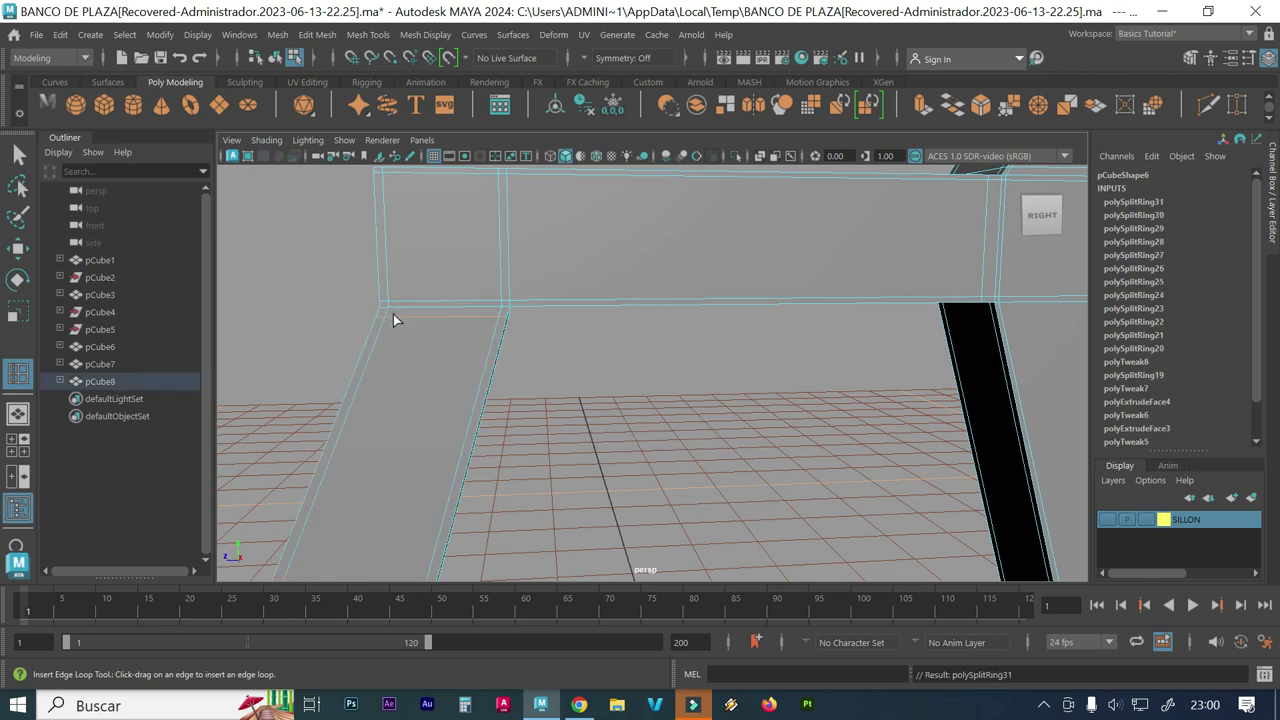
{"action": "left_click_drag", "start_coordinate": [710, 380], "coordinate": [523, 363], "text": "alt"}
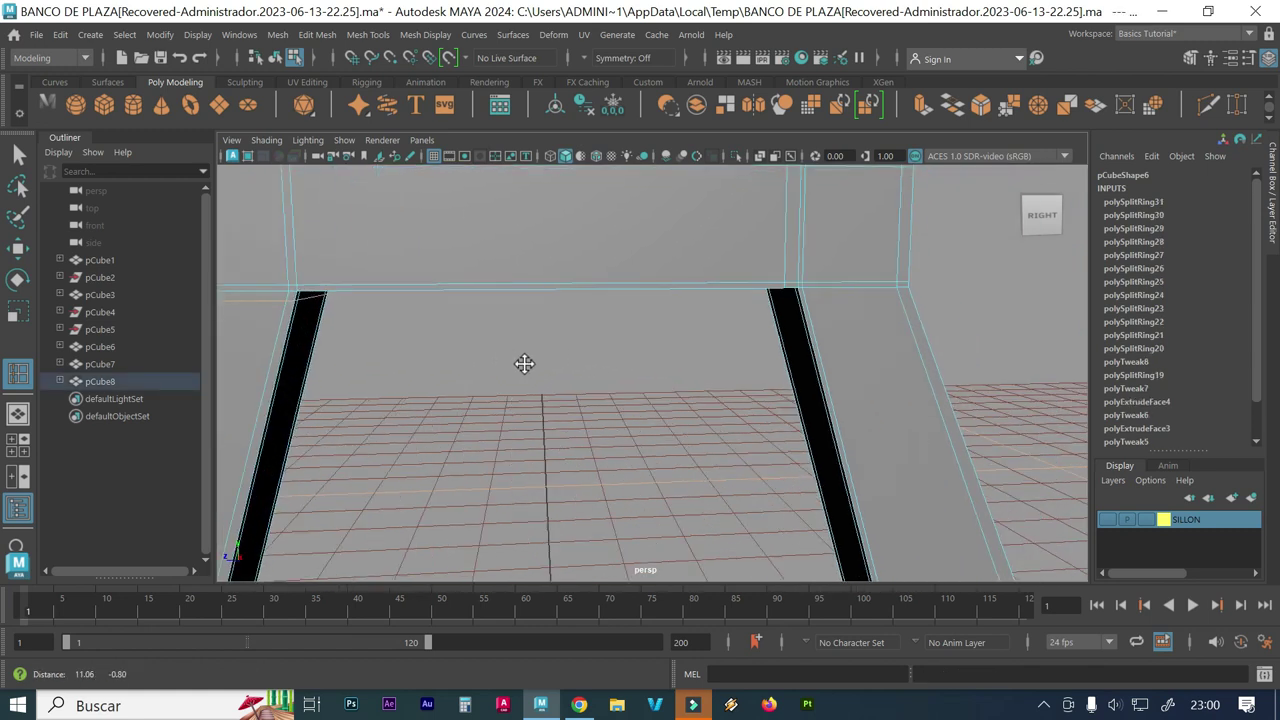
{"action": "left_click", "coordinate": [800, 298]}
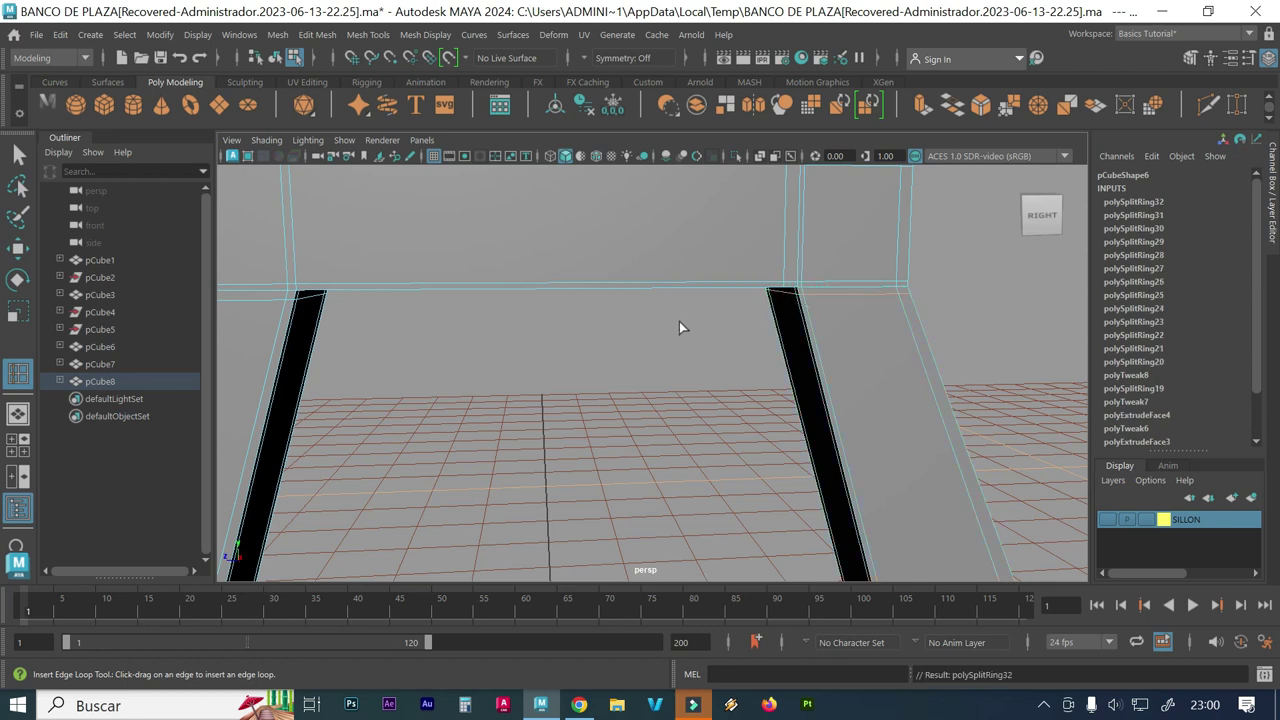
{"action": "scroll", "coordinate": [610, 318], "scroll_direction": "down", "scroll_amount": 3}
Step: Check the smoothed result with 3, switch back with 1, and return to Object mode
{"action": "key", "text": "3"}
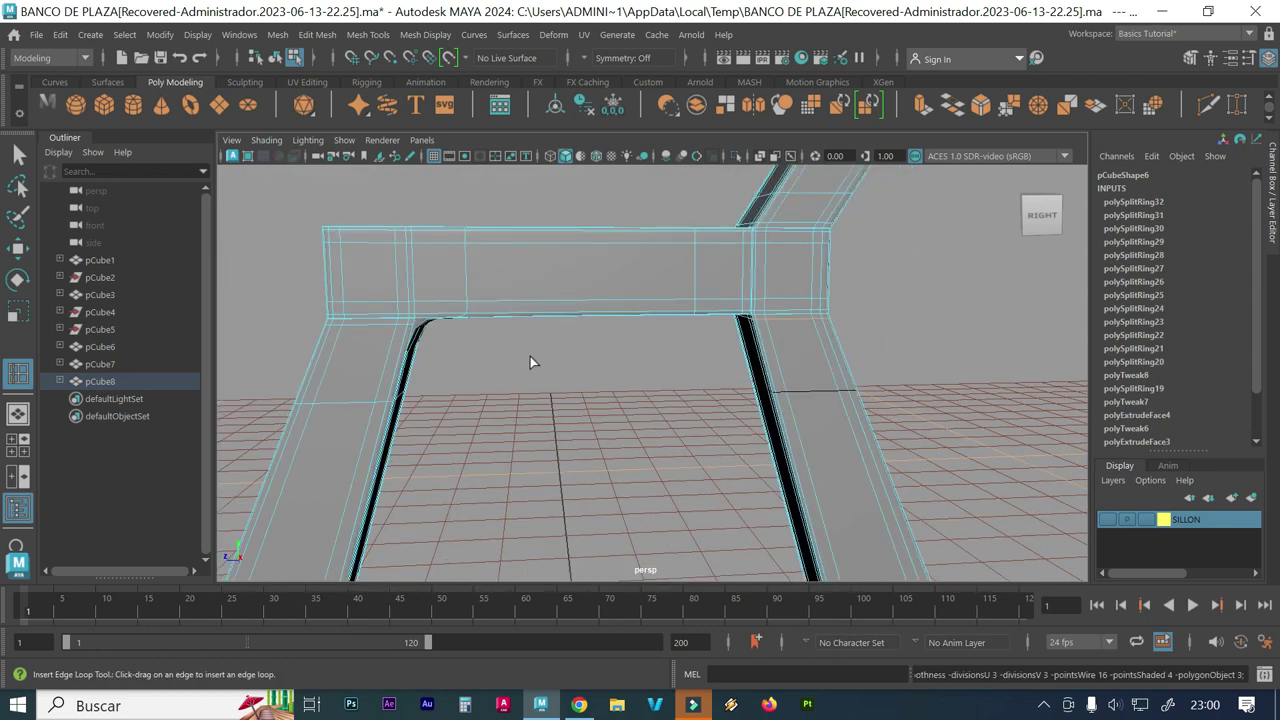
{"action": "key", "text": "1"}
{"action": "mouse_move", "coordinate": [546, 382]}
{"action": "left_mouse_down", "text": "alt"}
{"action": "mouse_move", "coordinate": [588, 390]}
{"action": "mouse_move", "coordinate": [605, 345]}
{"action": "left_mouse_up", "text": "alt"}
{"action": "right_click", "coordinate": [605, 345]}
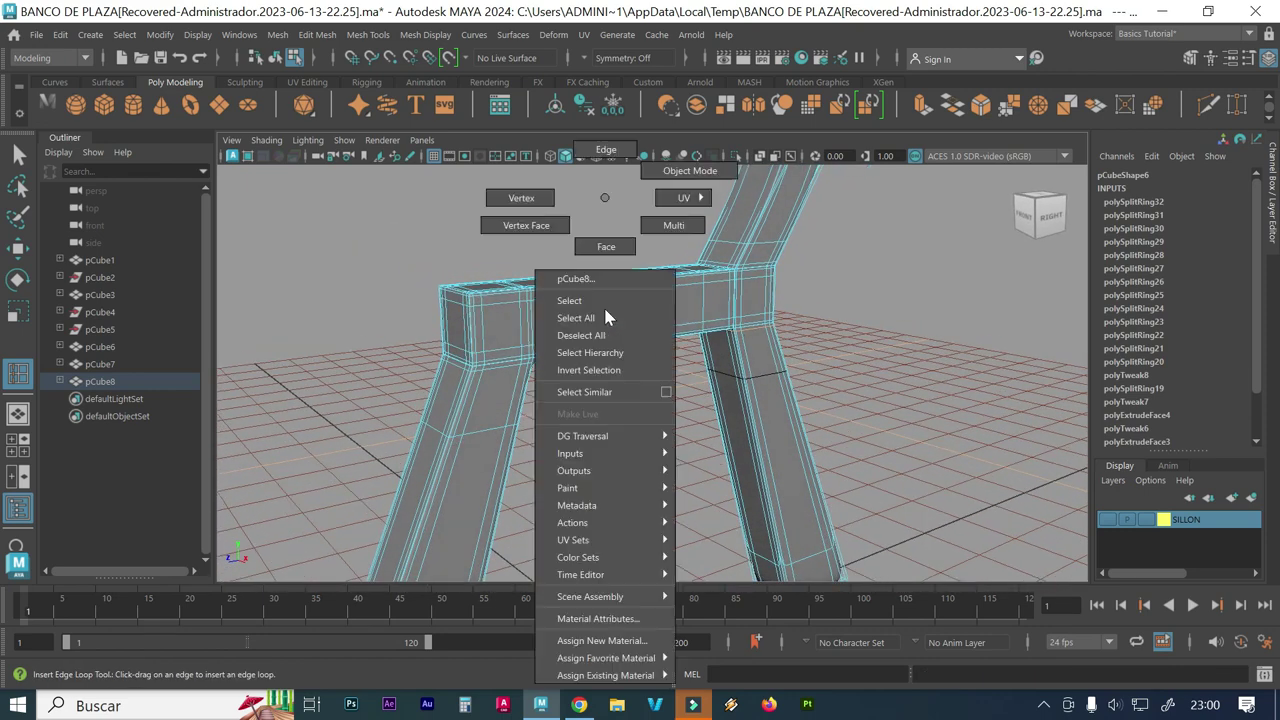
{"action": "right_click_drag", "start_coordinate": [605, 312], "coordinate": [682, 173]}
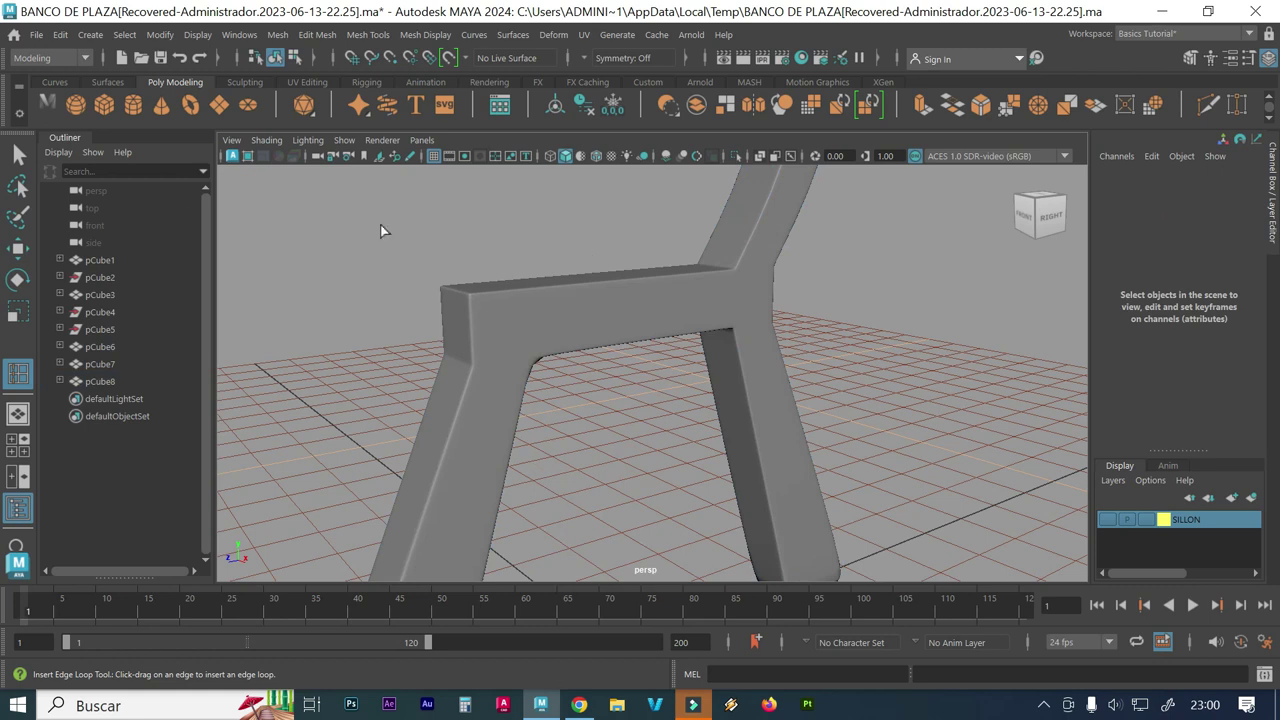
Step: Reselect pCube8 and frame the bottoms of its legs
{"action": "left_click", "coordinate": [18, 155]}
{"action": "left_click", "coordinate": [568, 303]}
{"action": "left_click", "coordinate": [644, 397]}
{"action": "mouse_move", "coordinate": [644, 397]}
{"action": "left_mouse_down", "text": "alt"}
{"action": "mouse_move", "coordinate": [649, 442]}
{"action": "mouse_move", "coordinate": [783, 423]}
{"action": "mouse_move", "coordinate": [683, 420]}
{"action": "mouse_move", "coordinate": [710, 488]}
{"action": "mouse_move", "coordinate": [684, 388]}
{"action": "left_mouse_up", "text": "alt"}
{"action": "mouse_move", "coordinate": [669, 431]}
{"action": "left_mouse_down", "text": "alt"}
{"action": "mouse_move", "coordinate": [556, 431]}
{"action": "mouse_move", "coordinate": [607, 382]}
{"action": "left_mouse_up", "text": "alt"}
{"action": "left_click", "coordinate": [547, 385]}
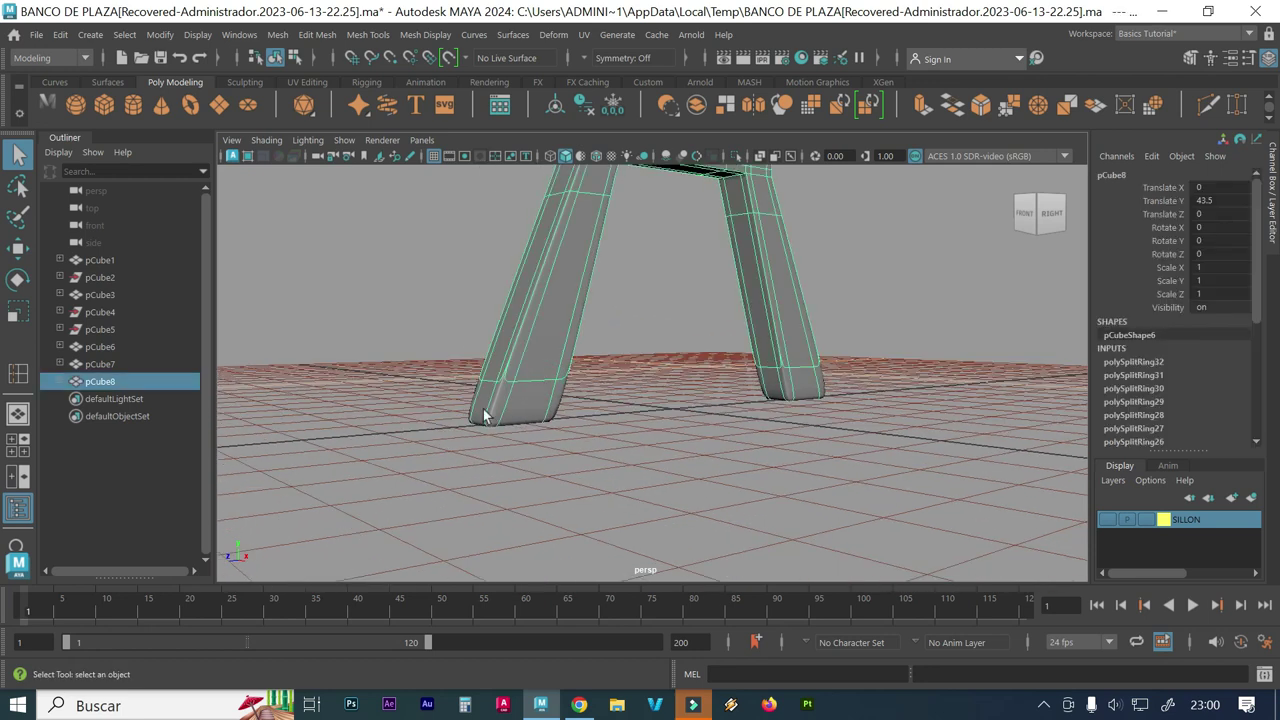
{"action": "scroll", "coordinate": [484, 416], "scroll_direction": "up", "scroll_amount": 3}
{"action": "middle_click_drag", "start_coordinate": [422, 458], "coordinate": [538, 435], "text": "alt"}
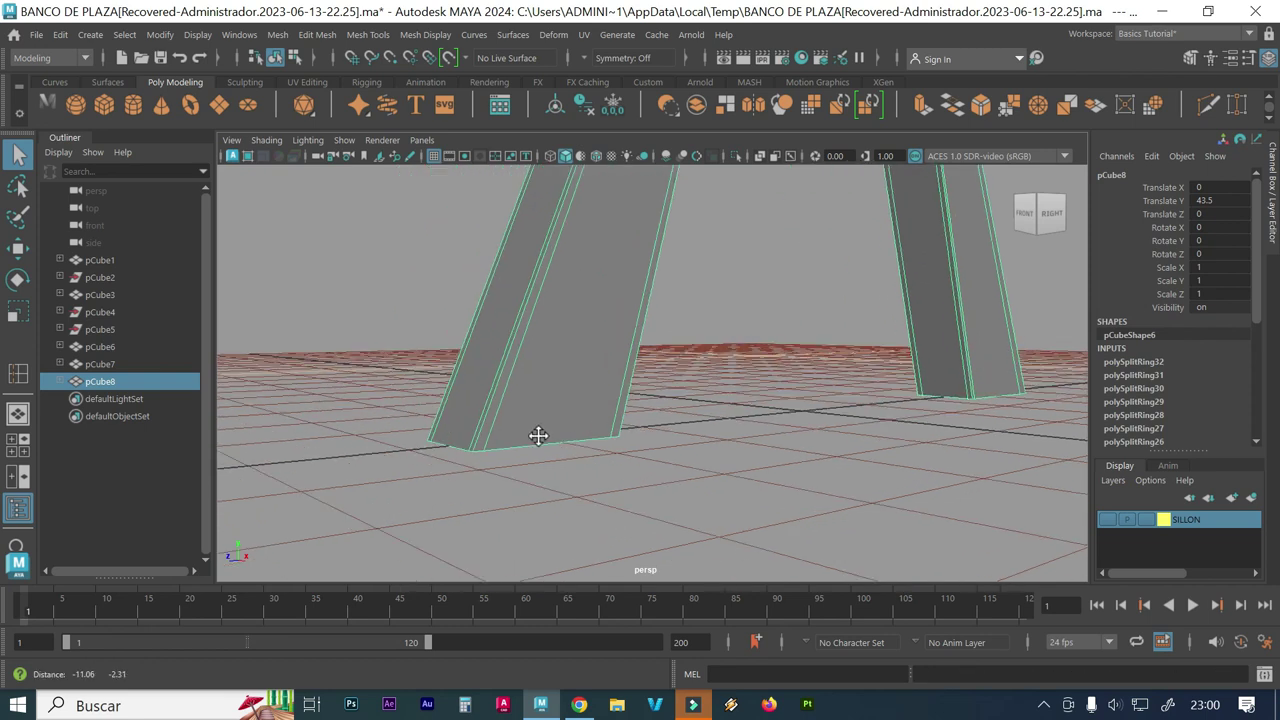
Step: Insert an edge loop near each leg's foot (y), then return to Object mode
{"action": "key", "text": "y"}
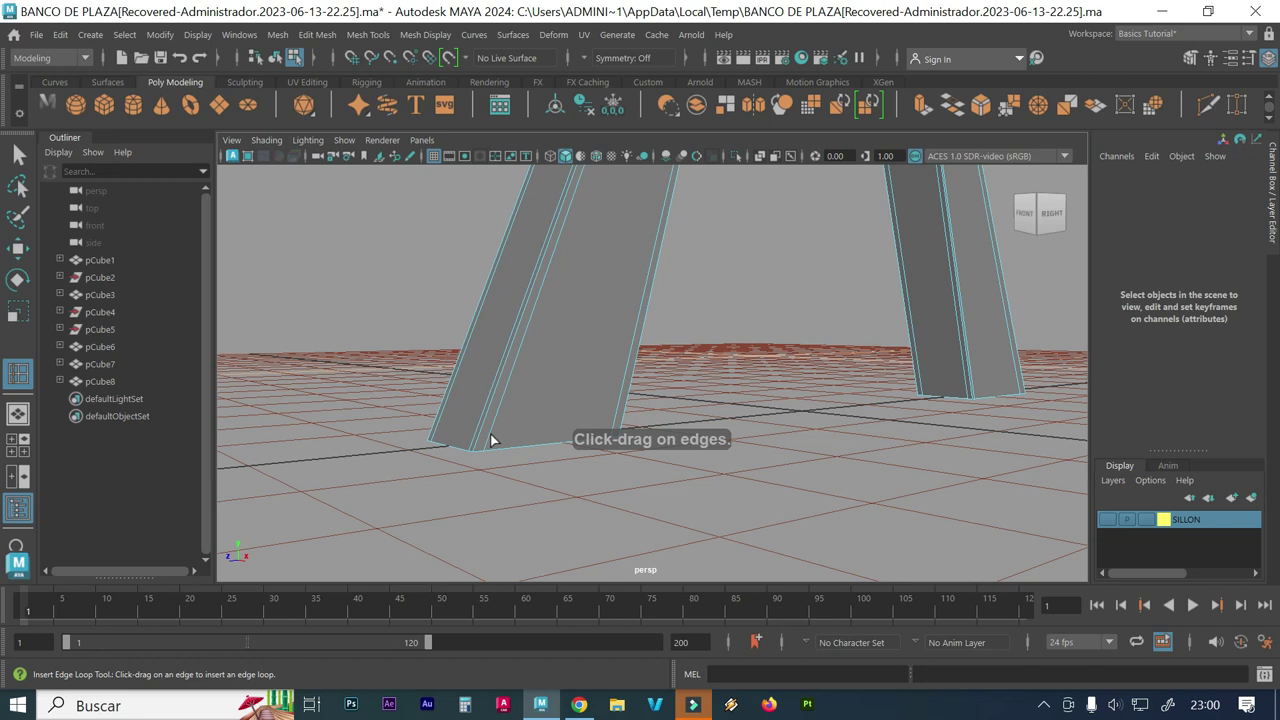
{"action": "left_click_drag", "start_coordinate": [490, 440], "coordinate": [485, 452]}
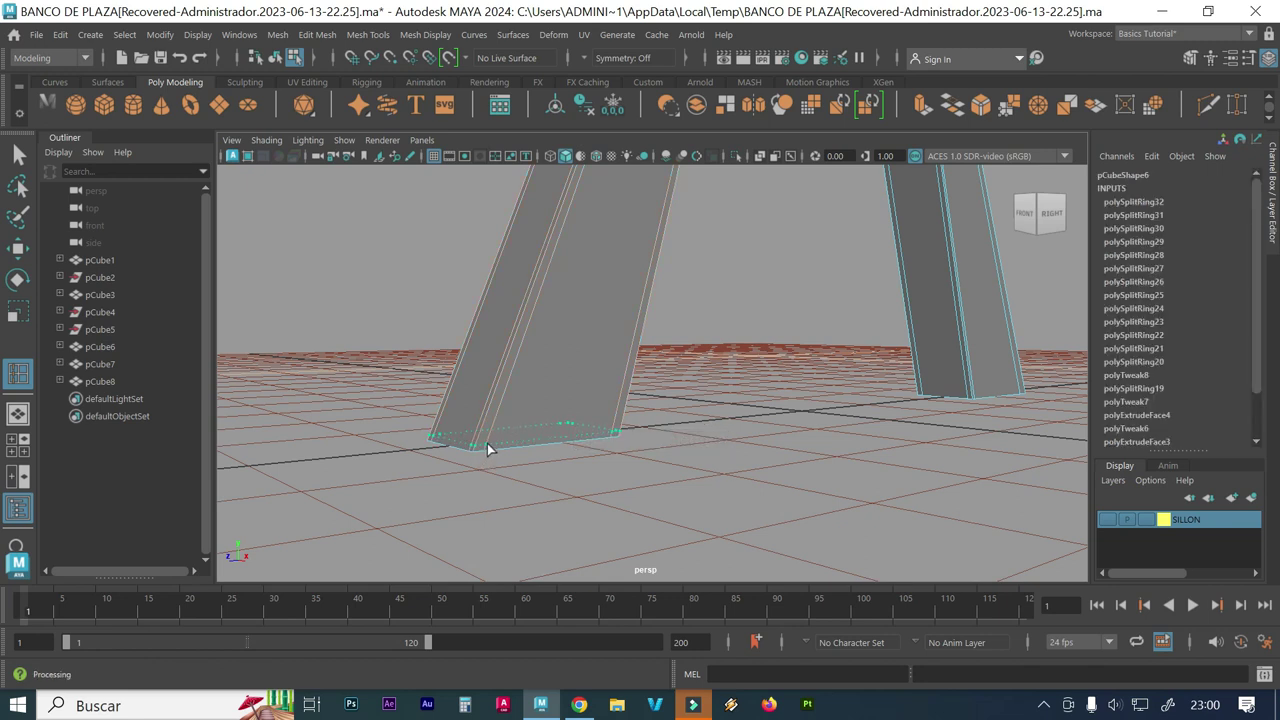
{"action": "left_click_drag", "start_coordinate": [728, 457], "coordinate": [346, 465], "text": "alt"}
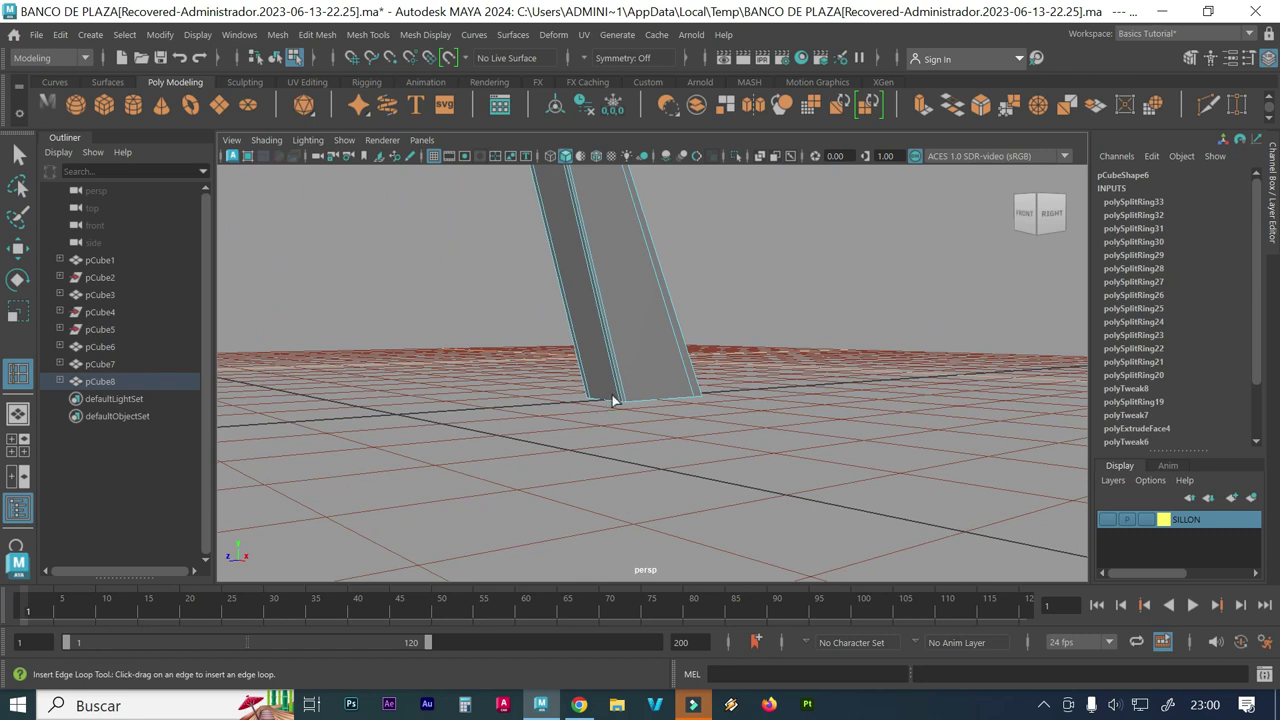
{"action": "mouse_move", "coordinate": [625, 398]}
{"action": "left_mouse_down"}
{"action": "mouse_move", "coordinate": [628, 413]}
{"action": "mouse_move", "coordinate": [622, 400]}
{"action": "left_mouse_up"}
{"action": "mouse_move", "coordinate": [552, 436]}
{"action": "left_mouse_down", "text": "alt"}
{"action": "mouse_move", "coordinate": [403, 420]}
{"action": "mouse_move", "coordinate": [285, 427]}
{"action": "mouse_move", "coordinate": [523, 437]}
{"action": "mouse_move", "coordinate": [469, 431]}
{"action": "left_mouse_up", "text": "alt"}
{"action": "scroll", "coordinate": [570, 429], "scroll_direction": "down", "scroll_amount": 5}
{"action": "scroll", "coordinate": [622, 426], "scroll_direction": "down", "scroll_amount": 2}
{"action": "left_click_drag", "start_coordinate": [537, 403], "coordinate": [574, 484], "text": "alt"}
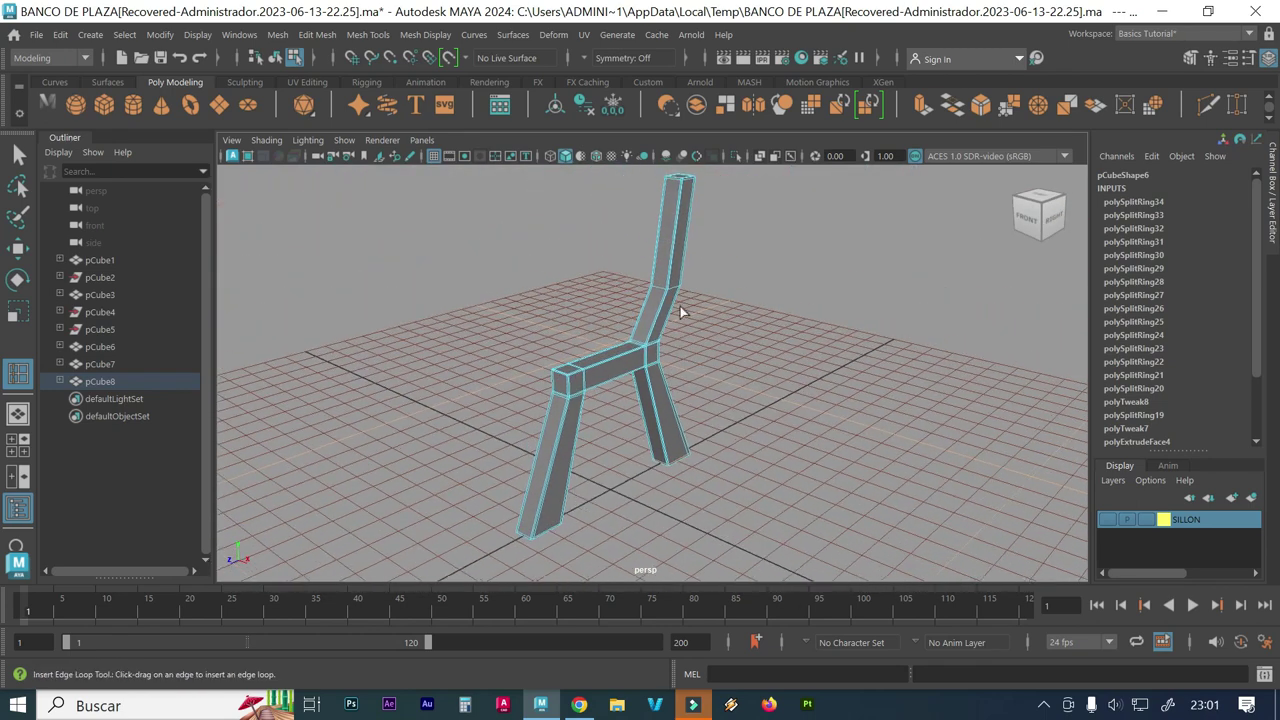
{"action": "right_click_drag", "start_coordinate": [679, 313], "coordinate": [737, 168]}
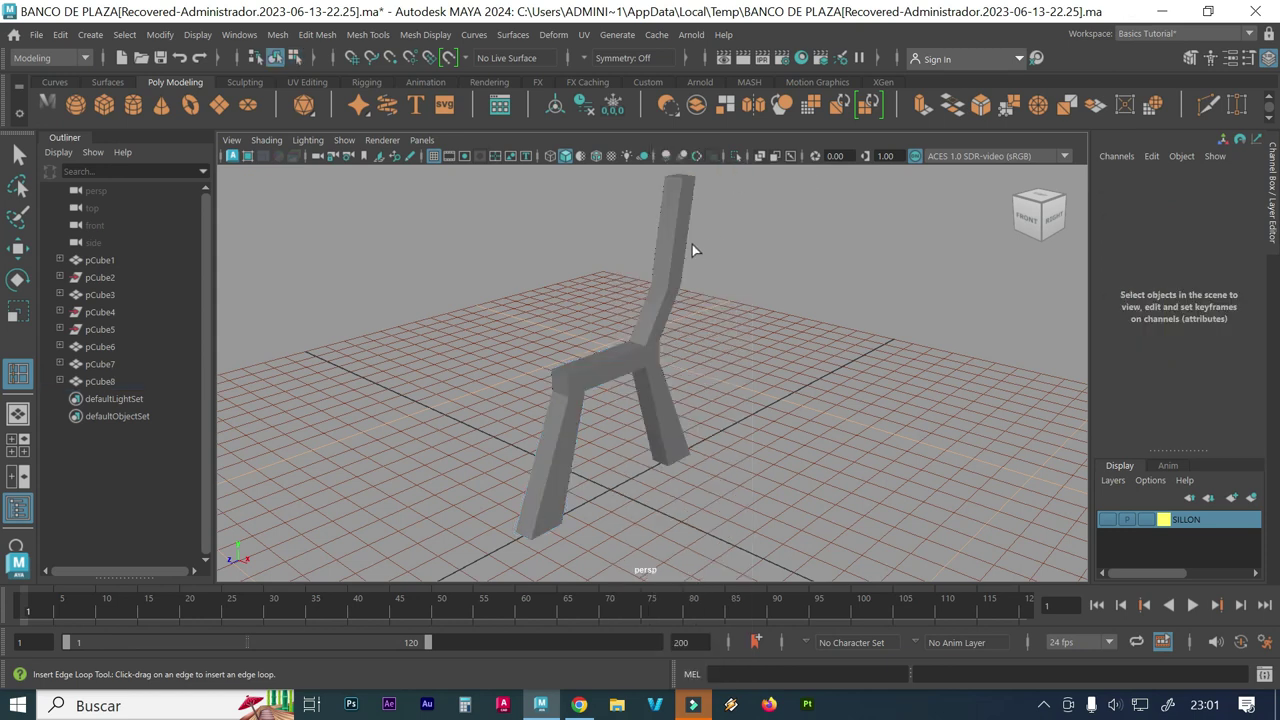
{"action": "left_click", "coordinate": [19, 158]}
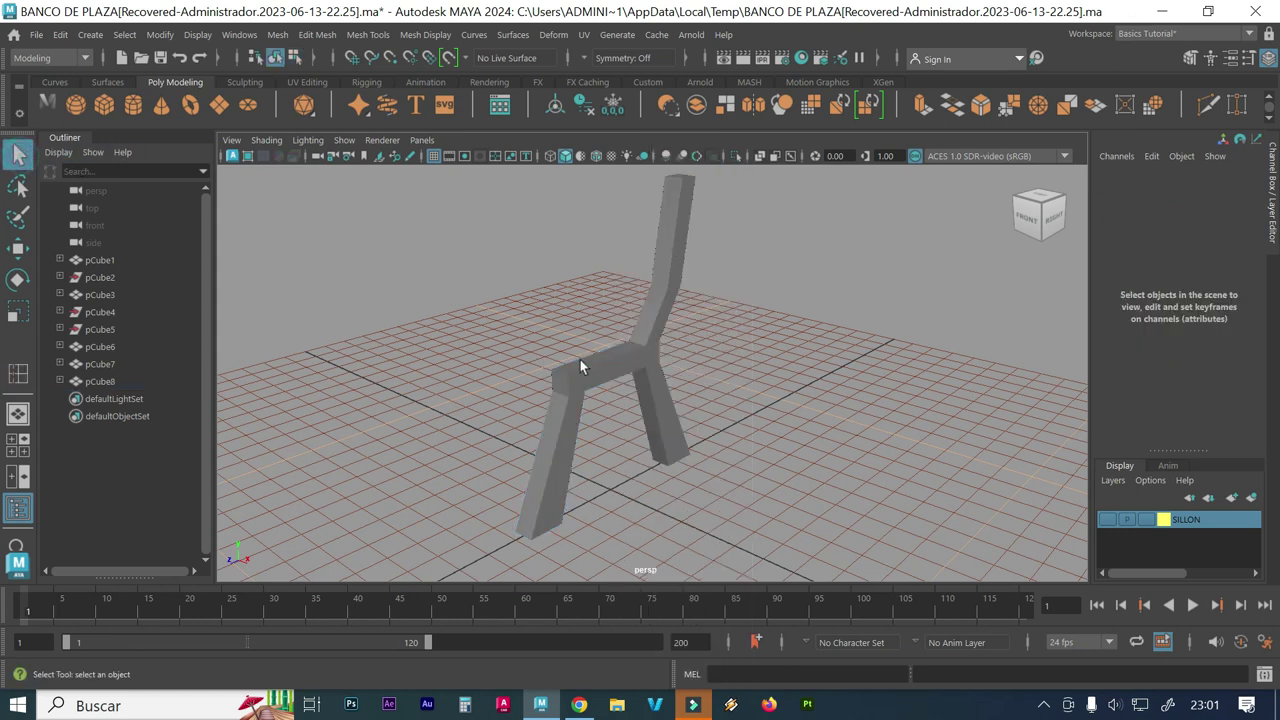
{"action": "left_click", "coordinate": [636, 348]}
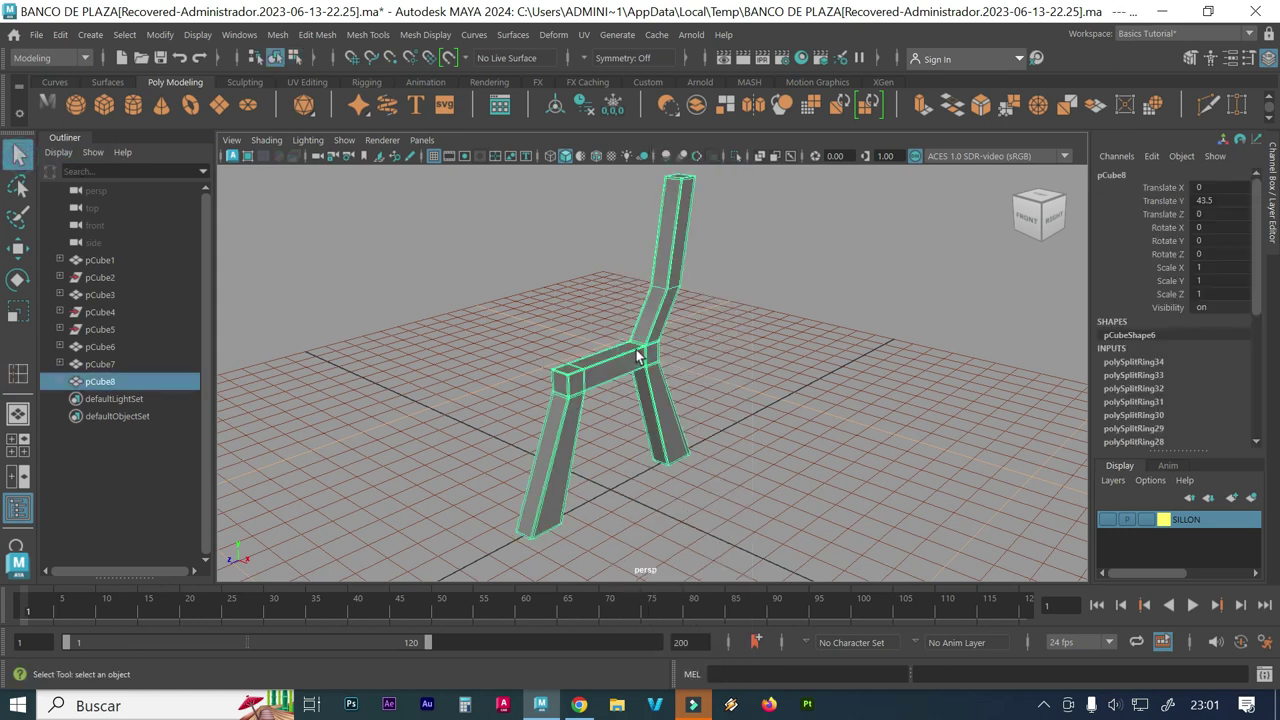
{"action": "left_click", "coordinate": [737, 407]}
{"action": "mouse_move", "coordinate": [604, 477]}
{"action": "left_mouse_down", "text": "alt"}
{"action": "mouse_move", "coordinate": [557, 471]}
{"action": "mouse_move", "coordinate": [674, 491]}
{"action": "left_mouse_up", "text": "alt"}
{"action": "right_click_drag", "start_coordinate": [674, 491], "coordinate": [776, 452], "text": "alt"}
{"action": "left_click_drag", "start_coordinate": [741, 440], "coordinate": [724, 472], "text": "alt"}
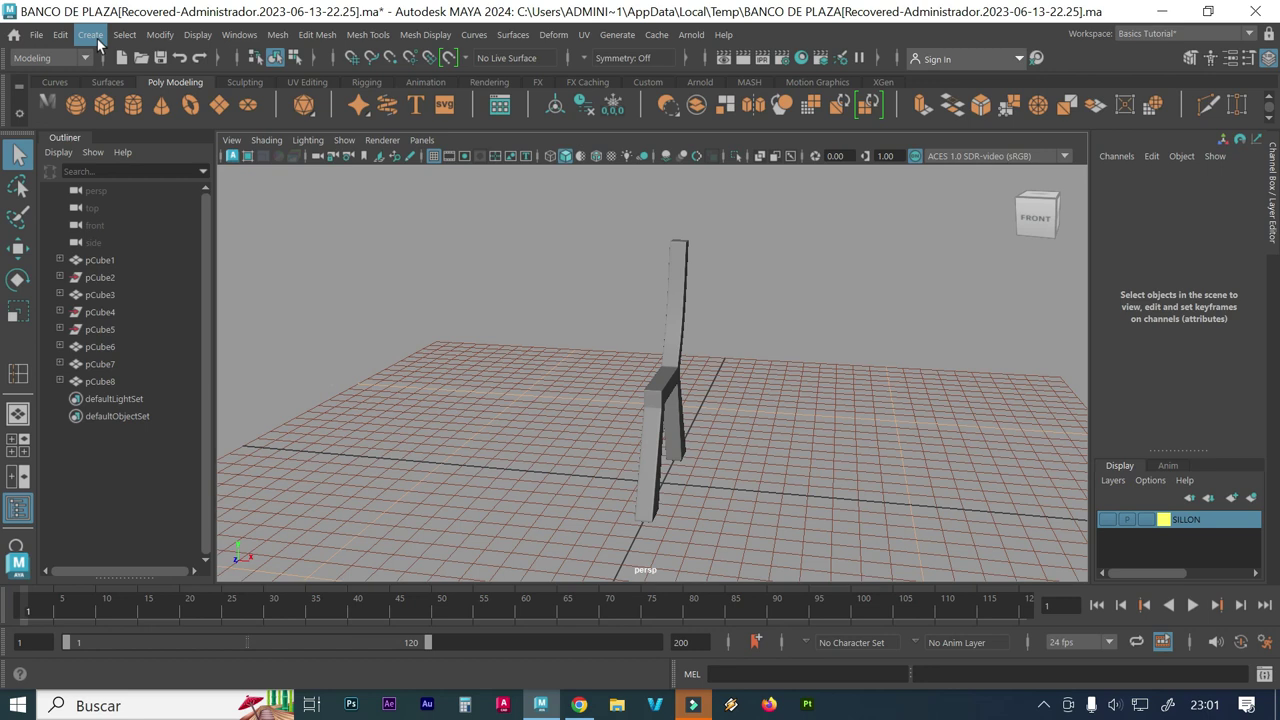
Step: Create pCube9, a polygon cube 150 wide, 3 high and 9 deep
{"action": "left_click", "coordinate": [90, 35]}
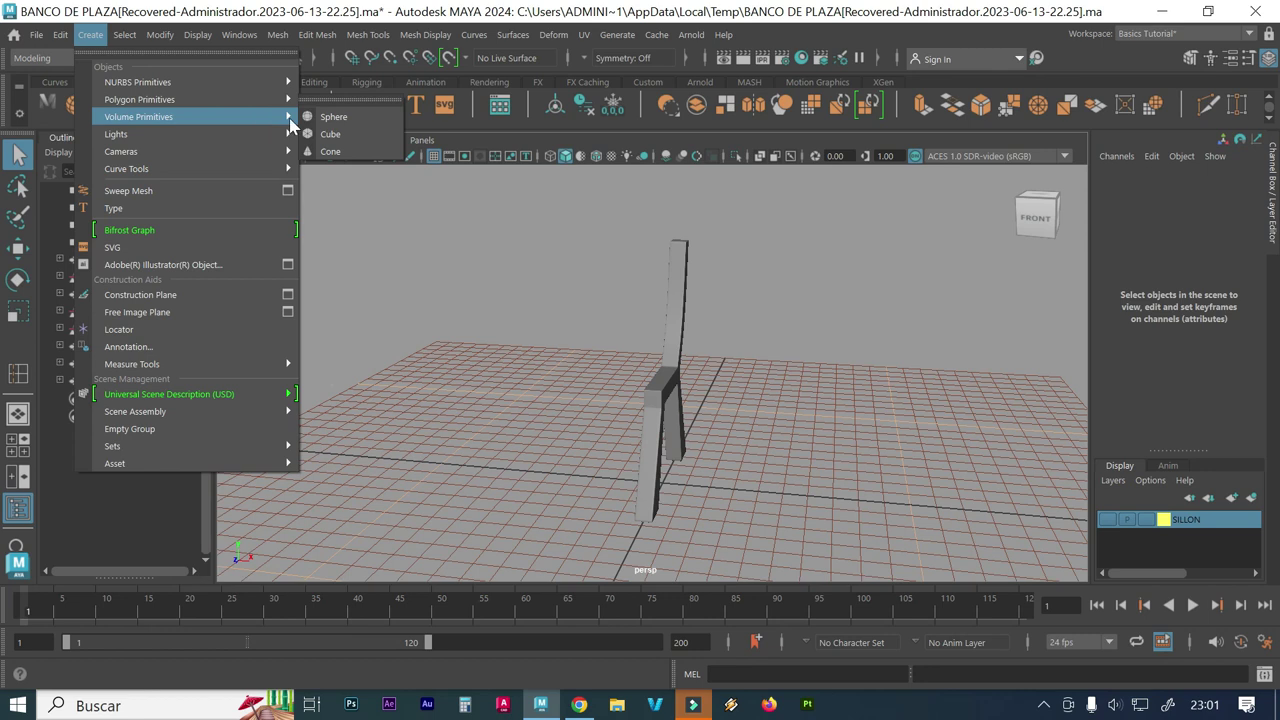
{"action": "mouse_move", "coordinate": [139, 99]}
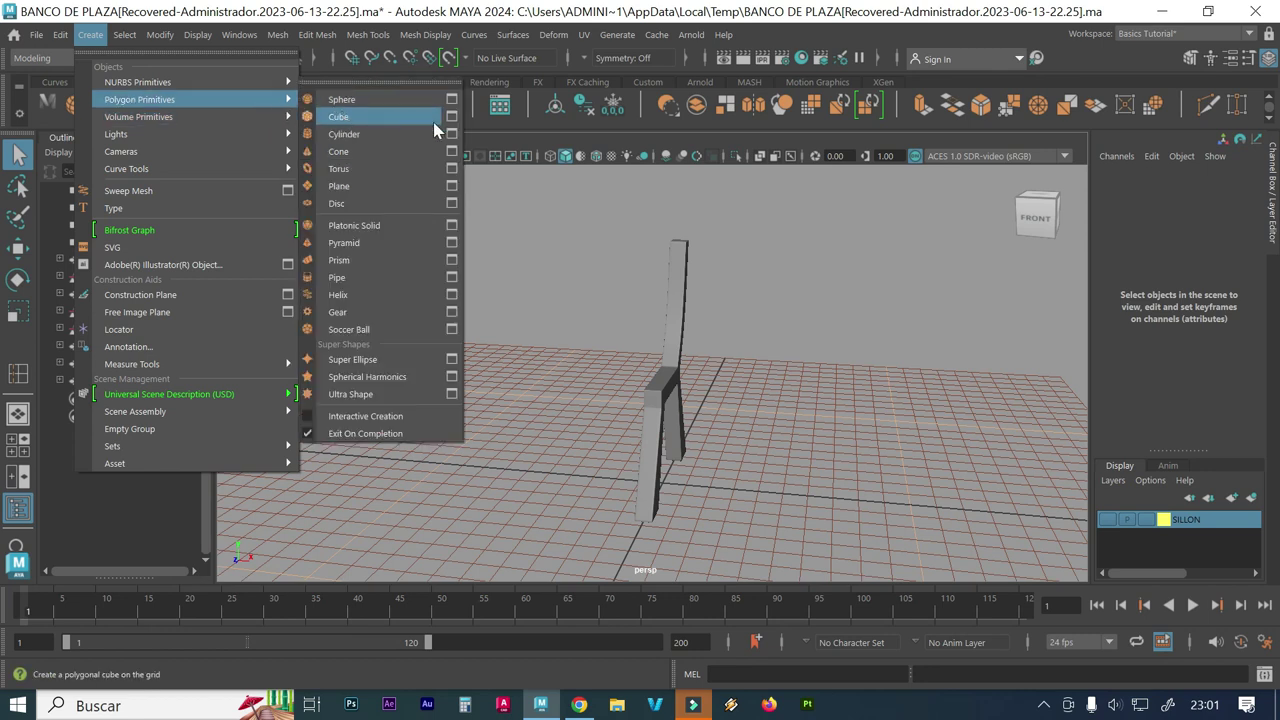
{"action": "left_click", "coordinate": [451, 117]}
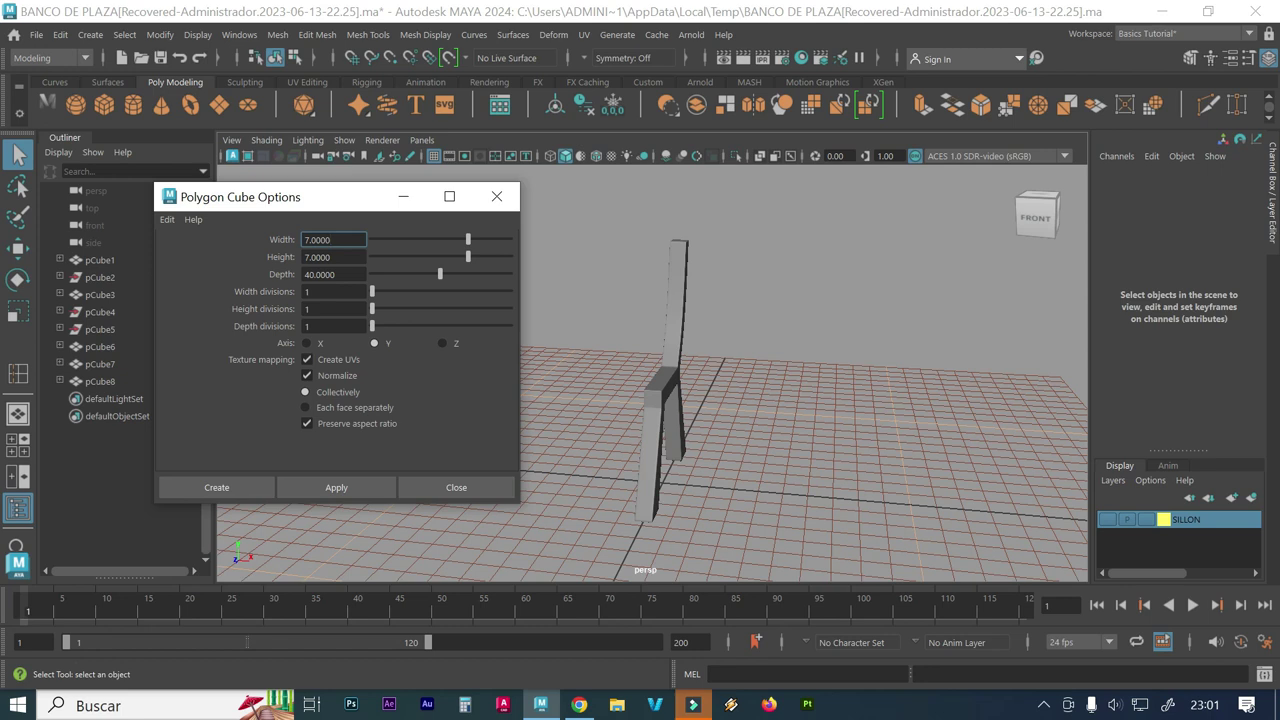
{"action": "double_click", "coordinate": [345, 240]}
{"action": "type", "text": "150"}
{"action": "double_click", "coordinate": [330, 274]}
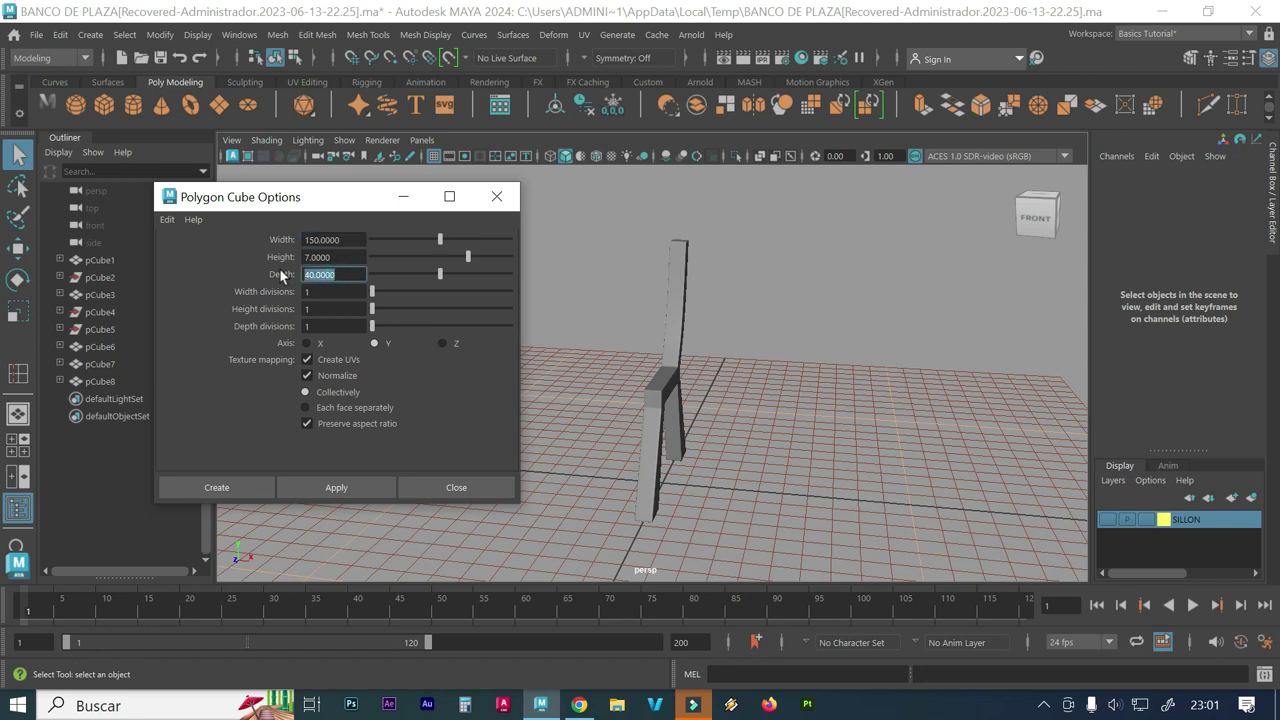
{"action": "type", "text": "9"}
{"action": "double_click", "coordinate": [330, 257]}
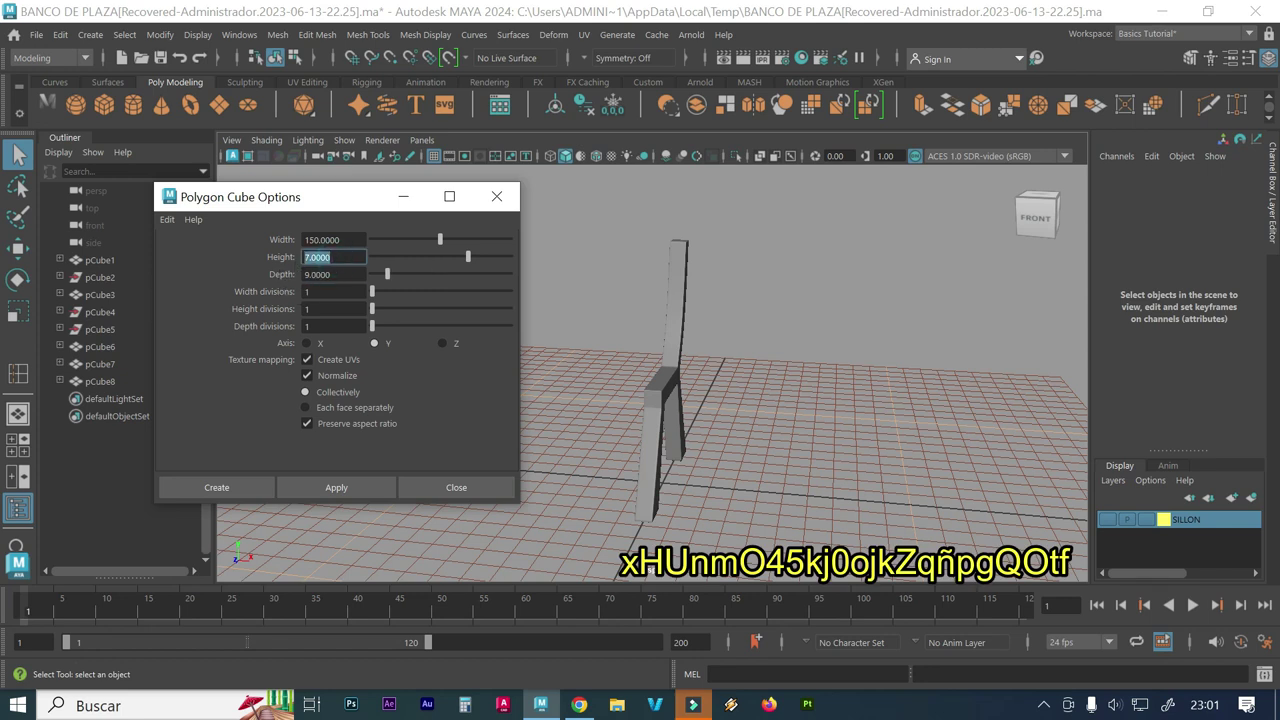
{"action": "type", "text": "3"}
{"action": "key", "text": "Return"}
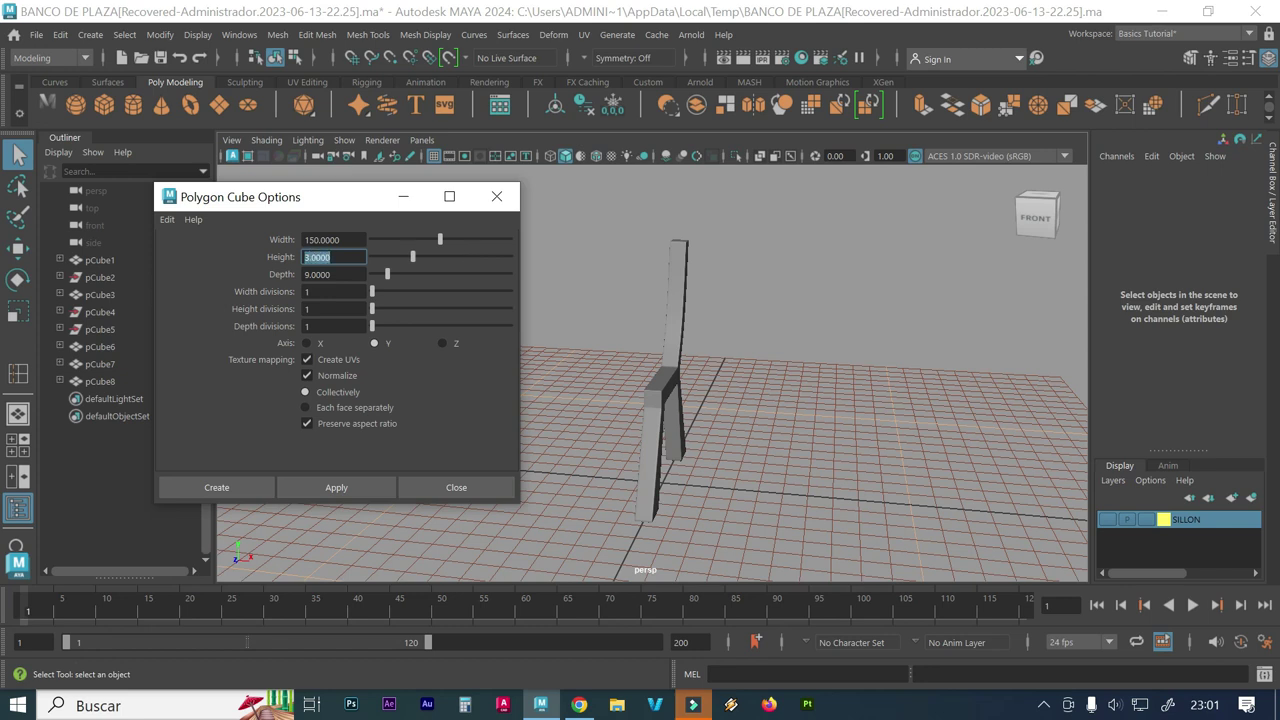
{"action": "left_click", "coordinate": [364, 486]}
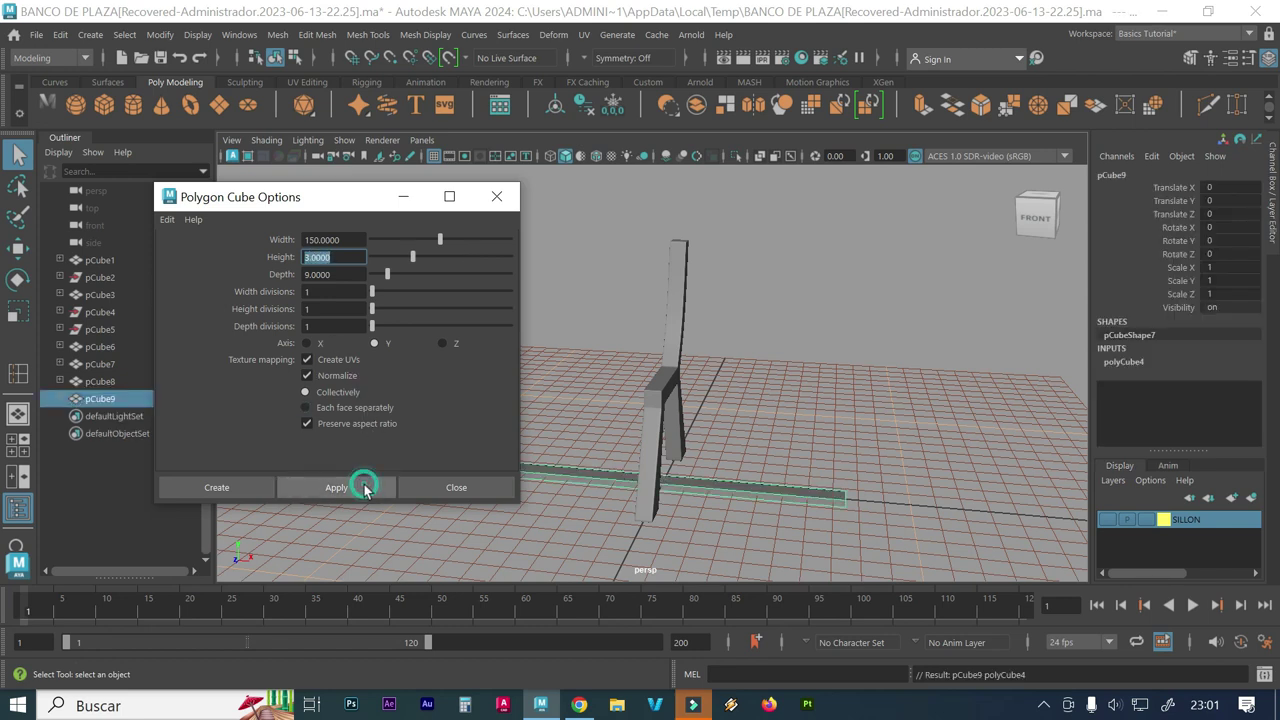
{"action": "left_click", "coordinate": [497, 197]}
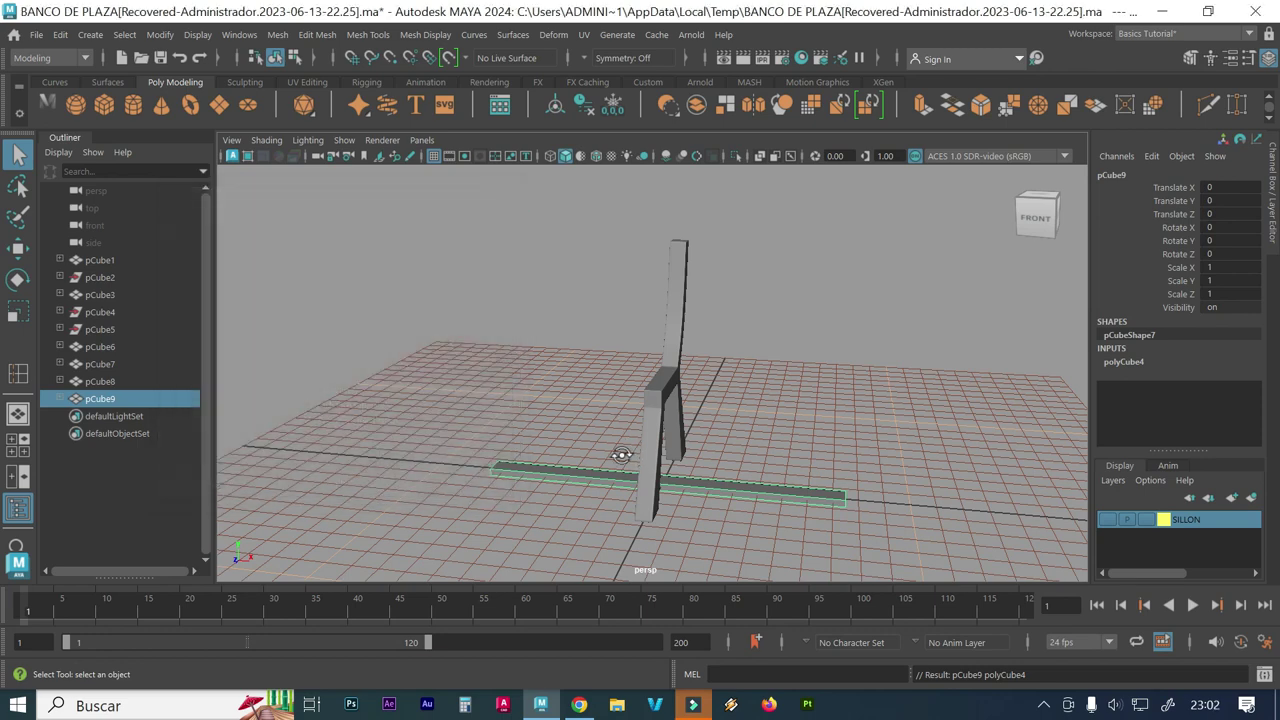
Step: Lift the slat off the grid, setting Translate Y to 1.5 and then 41.5
{"action": "left_click_drag", "start_coordinate": [620, 449], "coordinate": [549, 446], "text": "alt"}
{"action": "mouse_move", "coordinate": [533, 486]}
{"action": "right_mouse_down", "text": "alt"}
{"action": "mouse_move", "coordinate": [599, 498]}
{"action": "mouse_move", "coordinate": [623, 397]}
{"action": "mouse_move", "coordinate": [651, 403]}
{"action": "mouse_move", "coordinate": [565, 452]}
{"action": "right_mouse_up", "text": "alt"}
{"action": "left_click_drag", "start_coordinate": [565, 452], "coordinate": [557, 411], "text": "alt"}
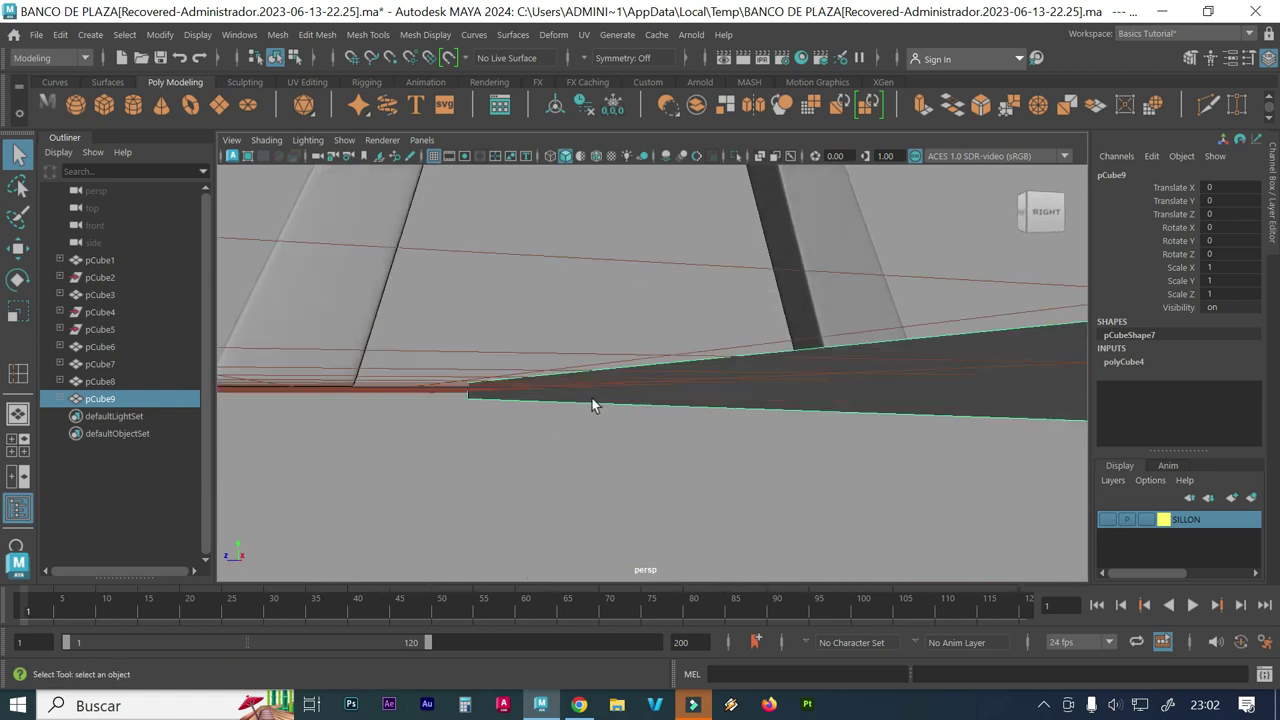
{"action": "key", "text": "w"}
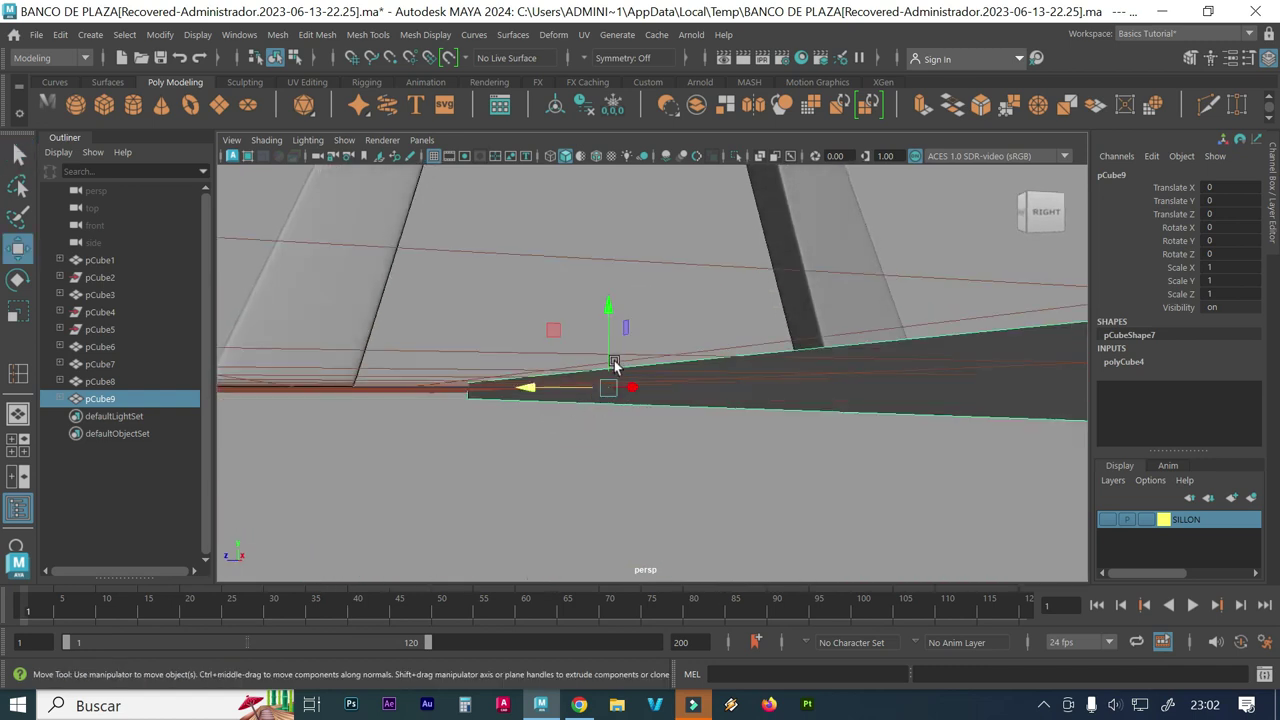
{"action": "left_click_drag", "start_coordinate": [610, 355], "coordinate": [608, 345]}
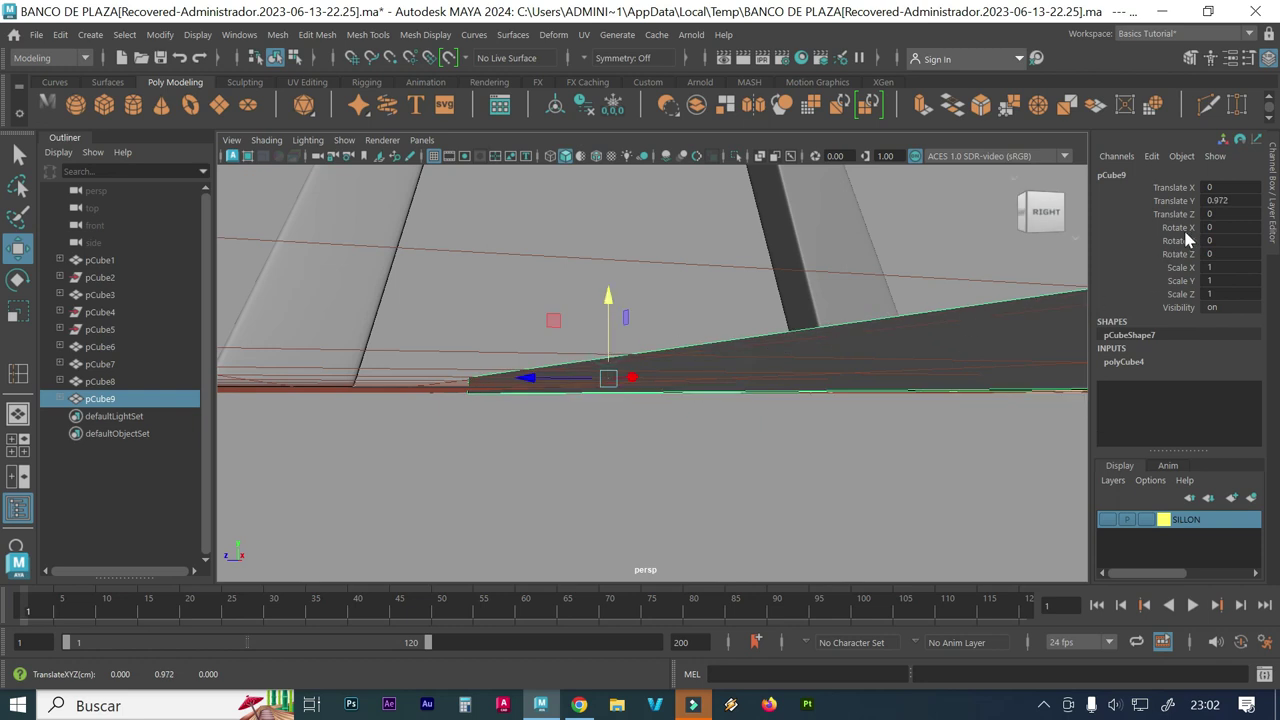
{"action": "double_click", "coordinate": [1214, 202]}
{"action": "type", "text": "1.5"}
{"action": "key", "text": "Return"}
{"action": "left_click_drag", "start_coordinate": [700, 410], "coordinate": [737, 428], "text": "alt"}
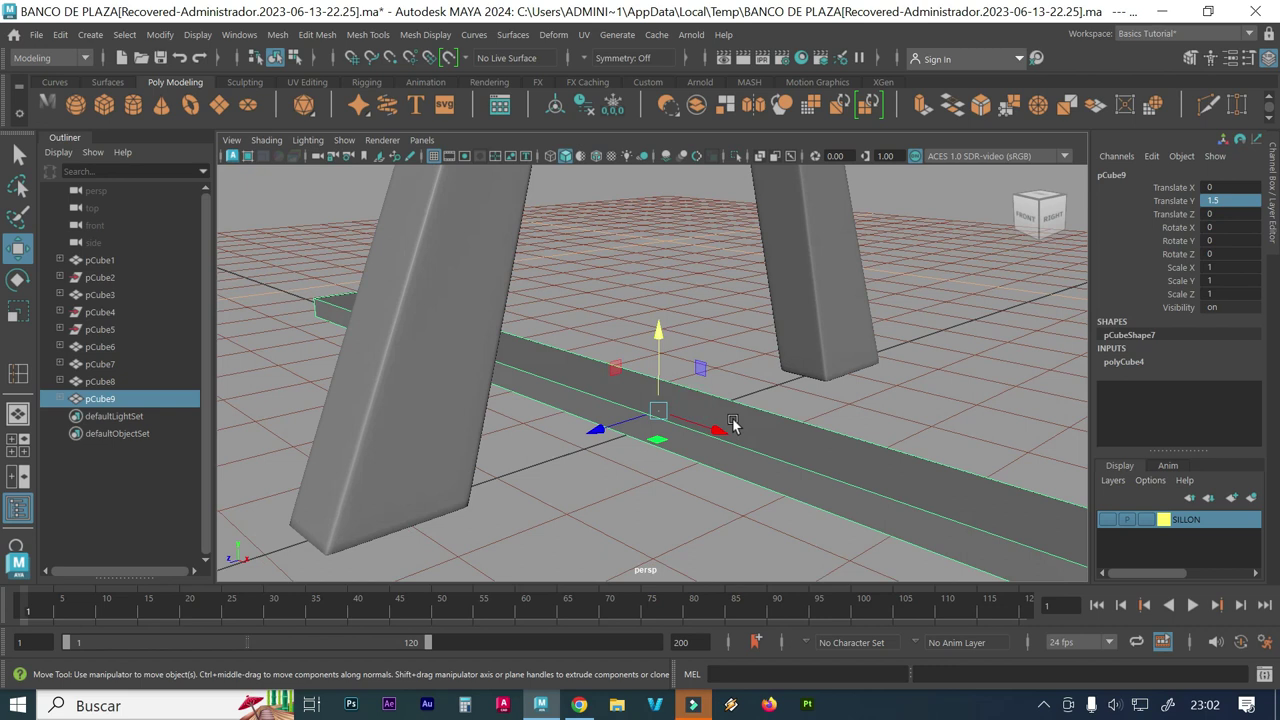
{"action": "double_click", "coordinate": [1206, 201]}
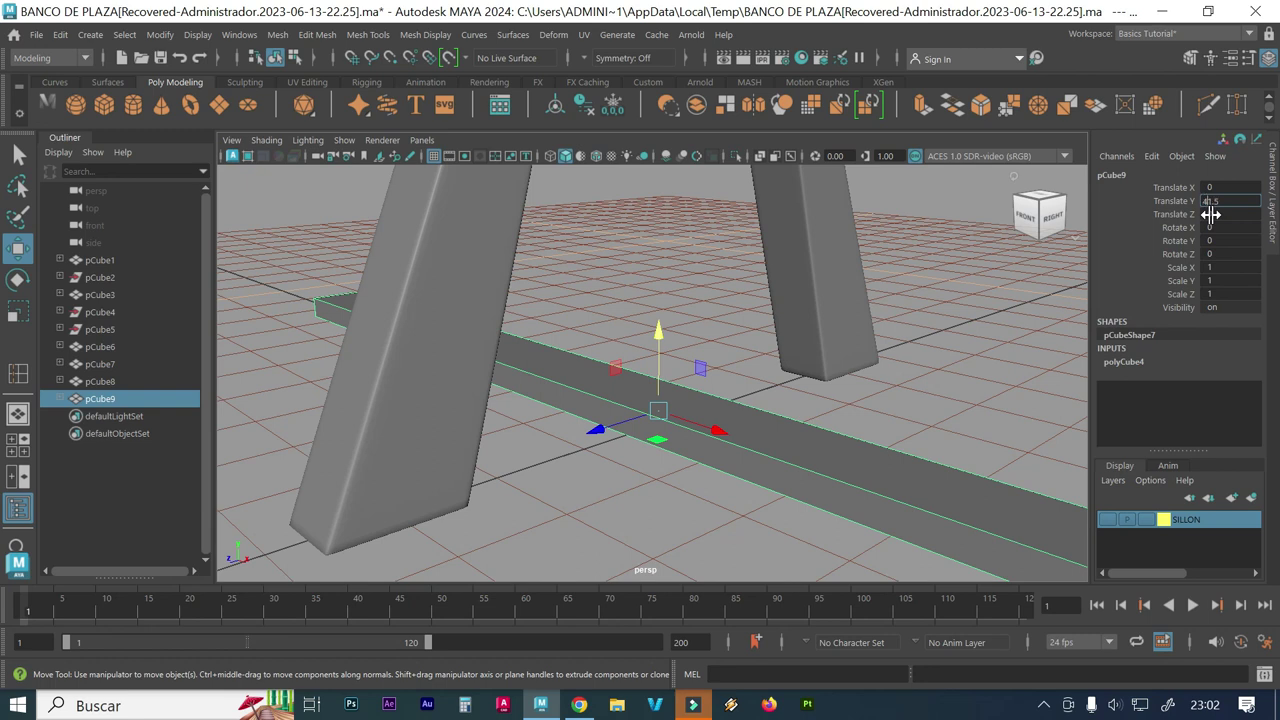
{"action": "key", "text": "Return"}
Step: Raise the slat onto the frame top, refining Translate Y through 47.5 and 48 to 48.5
{"action": "mouse_move", "coordinate": [780, 271]}
{"action": "right_mouse_down", "text": "alt"}
{"action": "mouse_move", "coordinate": [713, 270]}
{"action": "mouse_move", "coordinate": [791, 309]}
{"action": "right_mouse_up", "text": "alt"}
{"action": "mouse_move", "coordinate": [731, 323]}
{"action": "left_mouse_down", "text": "alt"}
{"action": "mouse_move", "coordinate": [551, 306]}
{"action": "mouse_move", "coordinate": [600, 337]}
{"action": "mouse_move", "coordinate": [623, 380]}
{"action": "mouse_move", "coordinate": [610, 375]}
{"action": "left_mouse_up", "text": "alt"}
{"action": "right_click_drag", "start_coordinate": [610, 375], "coordinate": [652, 427], "text": "alt"}
{"action": "left_click", "coordinate": [677, 296]}
{"action": "left_click_drag", "start_coordinate": [677, 296], "coordinate": [672, 231]}
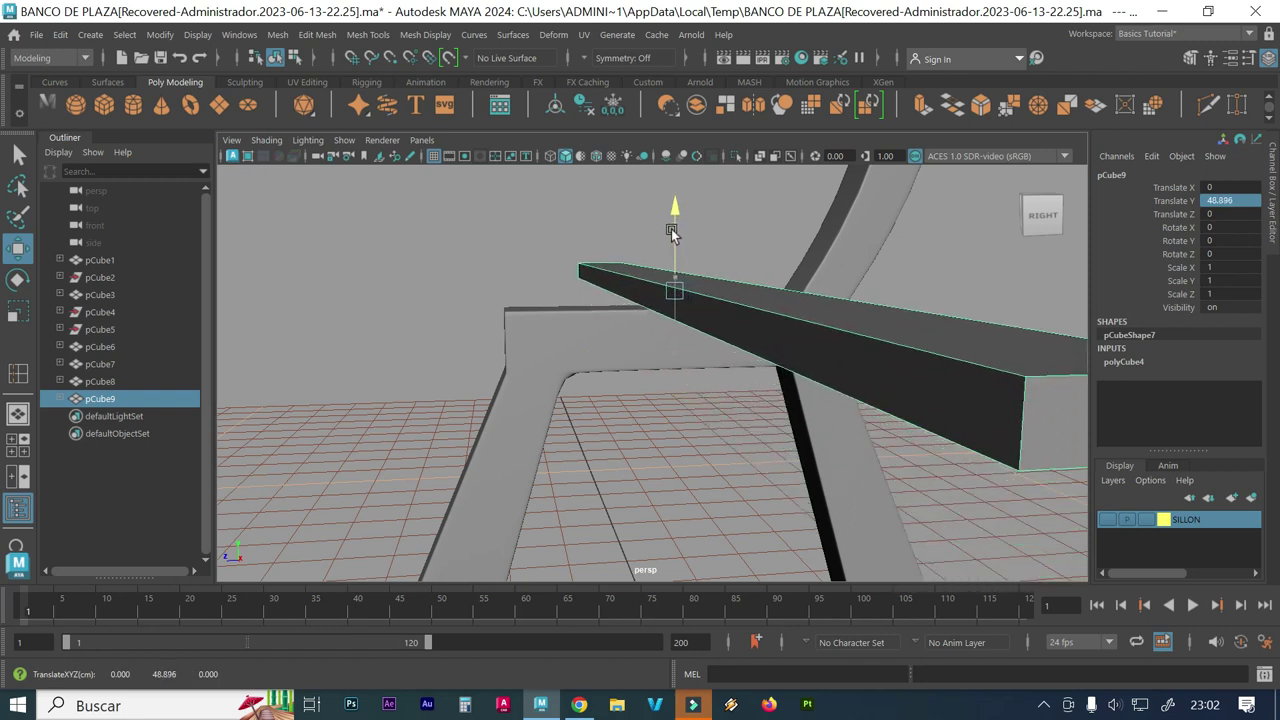
{"action": "double_click", "coordinate": [1225, 200]}
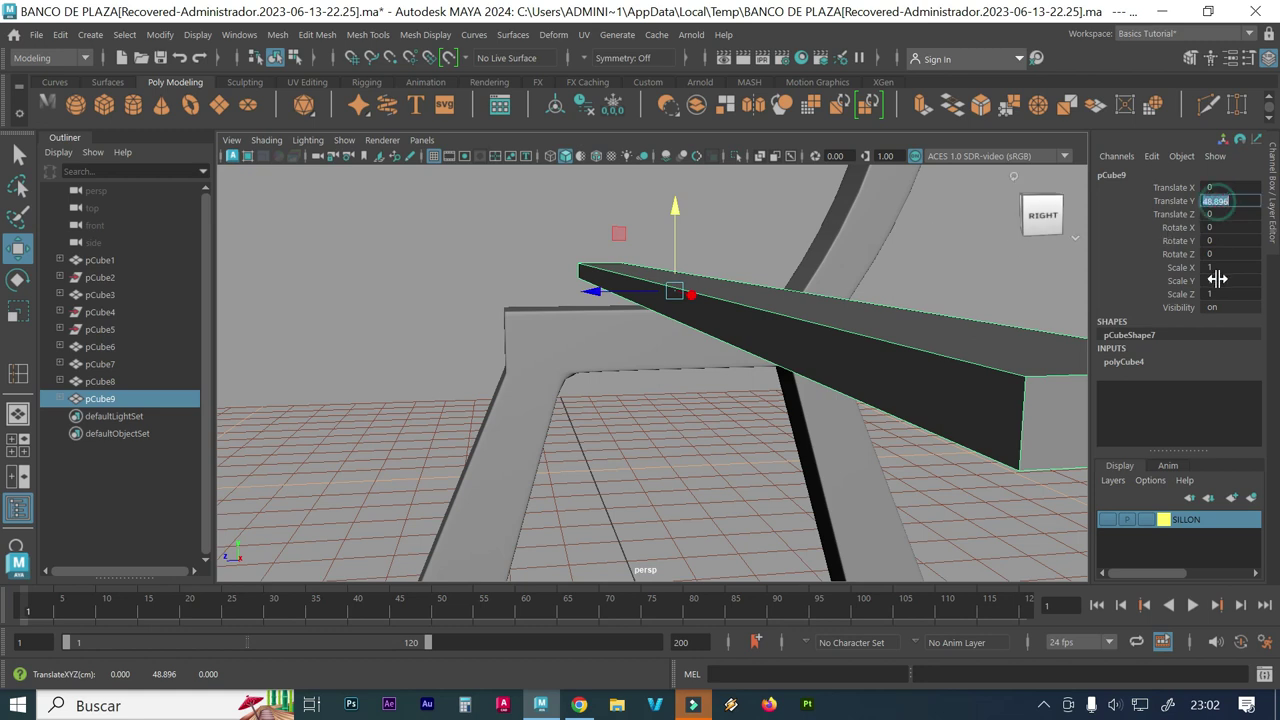
{"action": "type", "text": "47"}
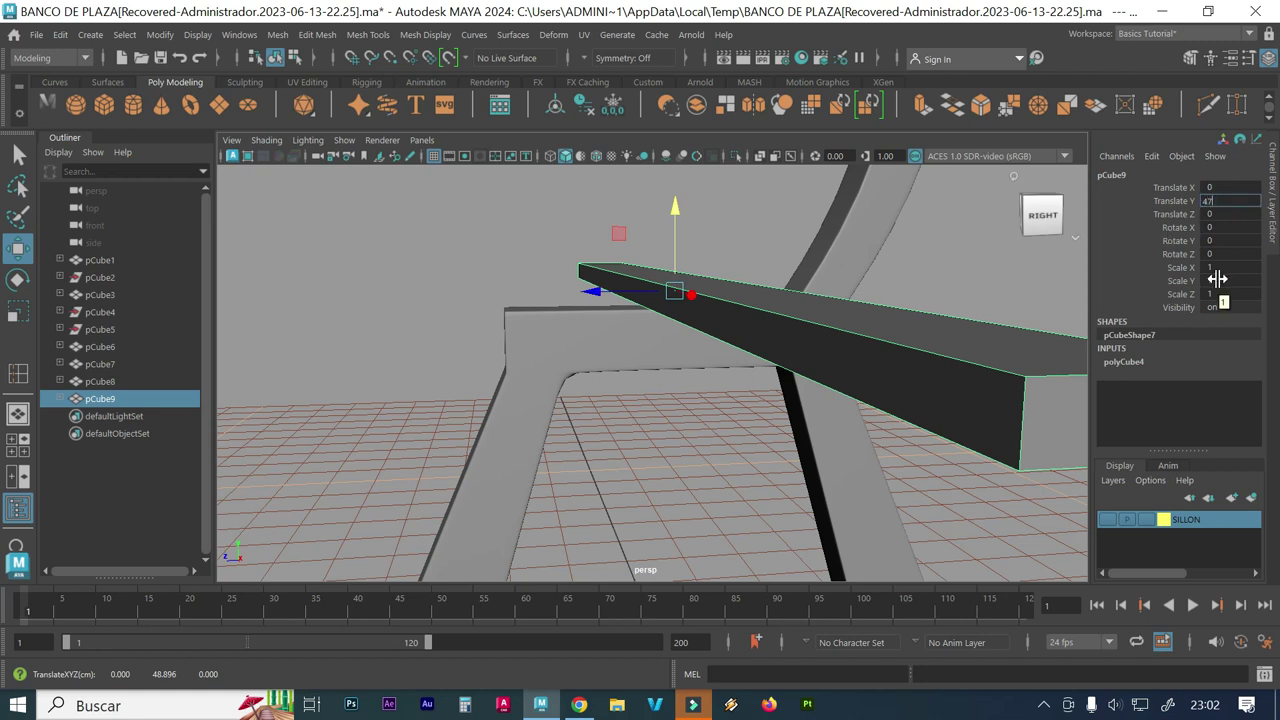
{"action": "type", "text": ".5"}
{"action": "key", "text": "Return"}
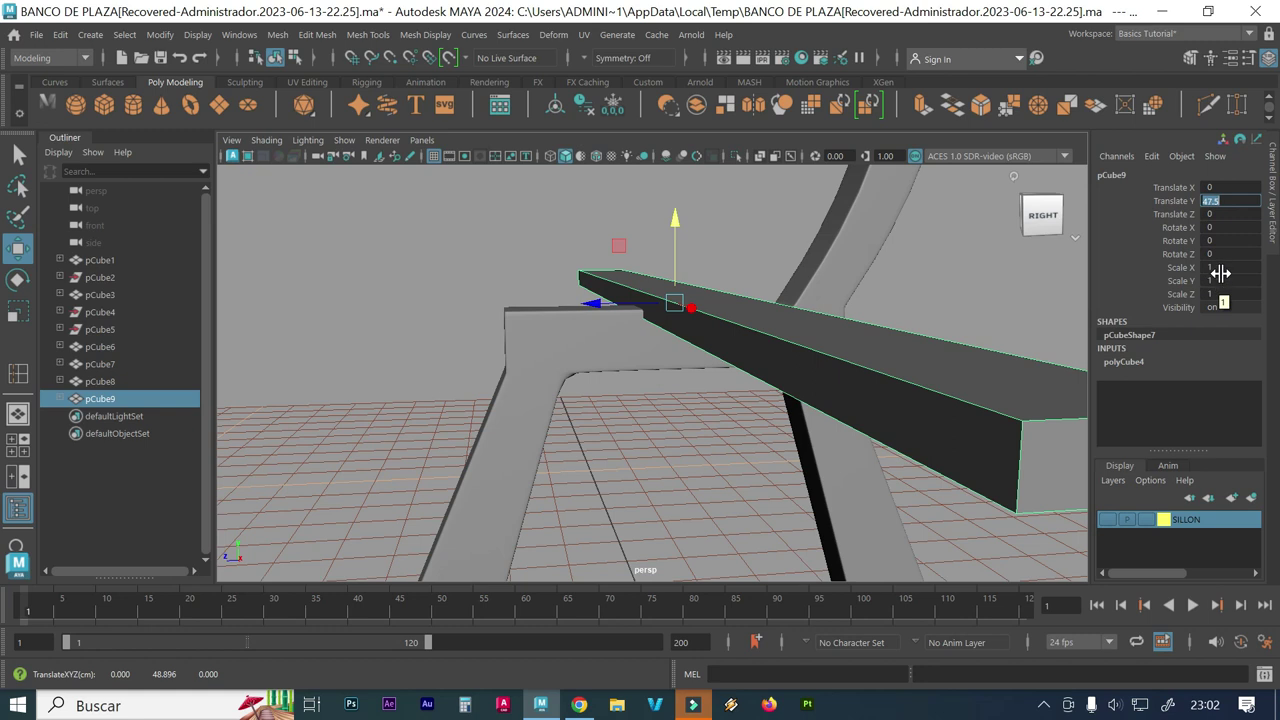
{"action": "type", "text": "48"}
{"action": "key", "text": "Return"}
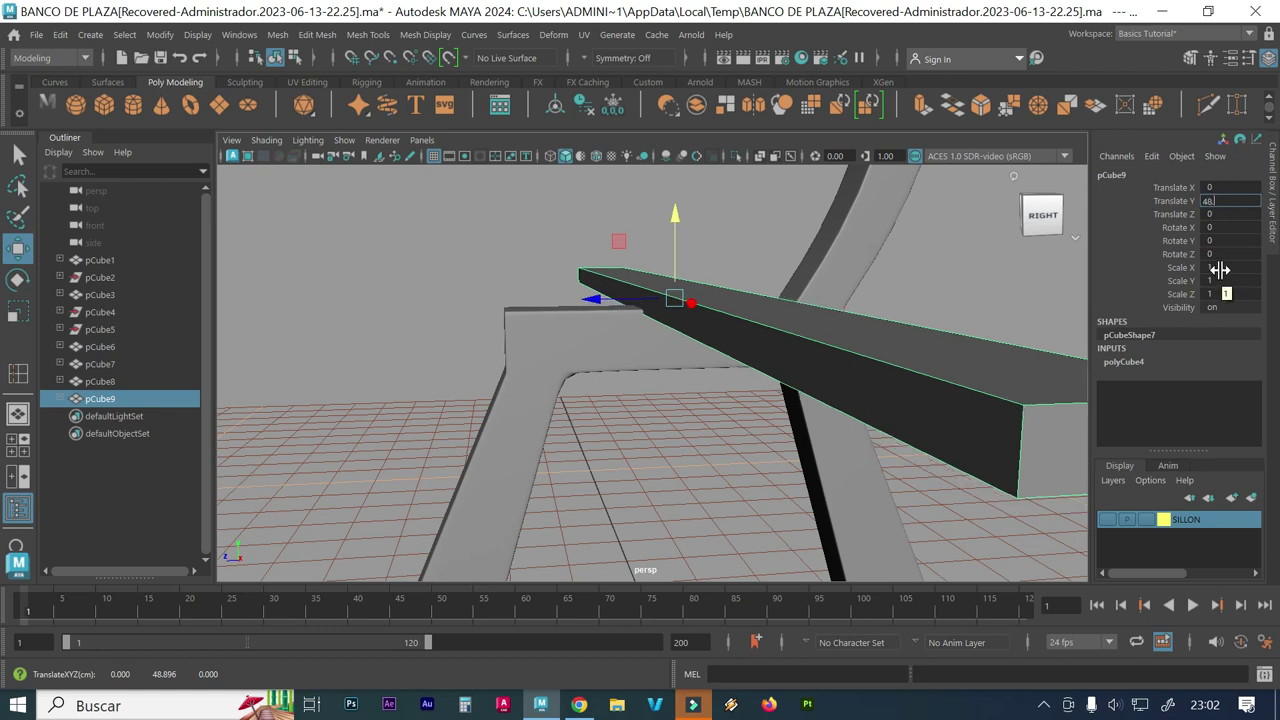
{"action": "type", "text": ".5"}
{"action": "key", "text": "Return"}
{"action": "mouse_move", "coordinate": [665, 400]}
{"action": "left_mouse_down", "text": "alt"}
{"action": "mouse_move", "coordinate": [690, 361]}
{"action": "mouse_move", "coordinate": [751, 406]}
{"action": "mouse_move", "coordinate": [640, 500]}
{"action": "mouse_move", "coordinate": [744, 424]}
{"action": "left_mouse_up", "text": "alt"}
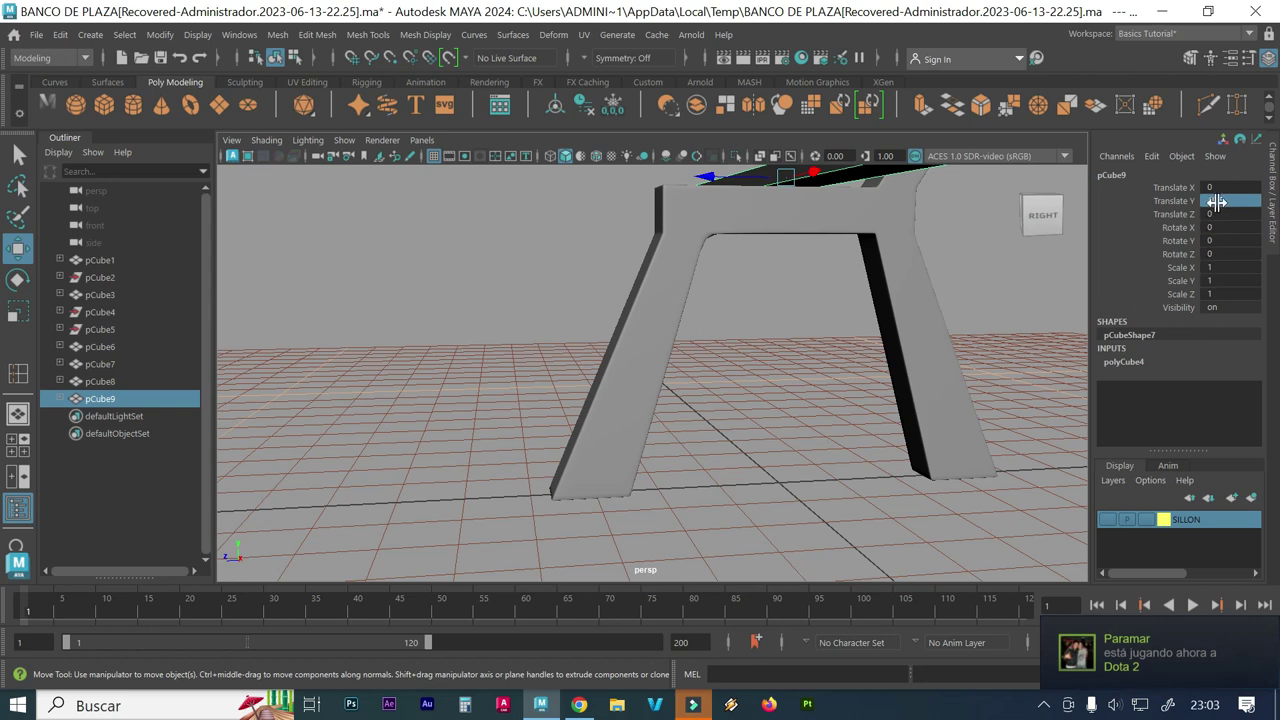
Step: In the enlarged side view, slide pCube9 toward one edge of the seat
{"action": "right_click_drag", "start_coordinate": [803, 423], "coordinate": [673, 405], "text": "alt"}
{"action": "key", "text": "space"}
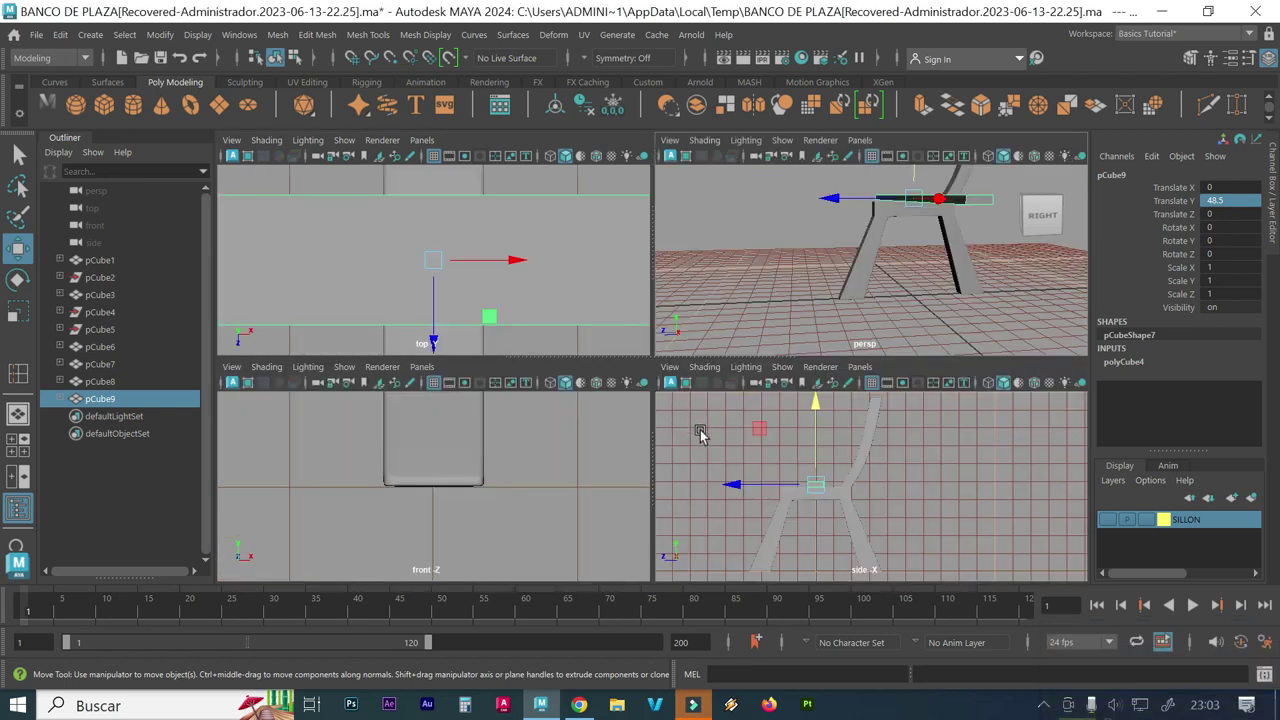
{"action": "key", "text": "space"}
{"action": "scroll", "coordinate": [672, 465], "scroll_direction": "up", "scroll_amount": 3}
{"action": "scroll", "coordinate": [613, 425], "scroll_direction": "up", "scroll_amount": 1}
{"action": "middle_click_drag", "start_coordinate": [613, 425], "coordinate": [609, 380], "text": "alt"}
{"action": "scroll", "coordinate": [743, 389], "scroll_direction": "up", "scroll_amount": 2}
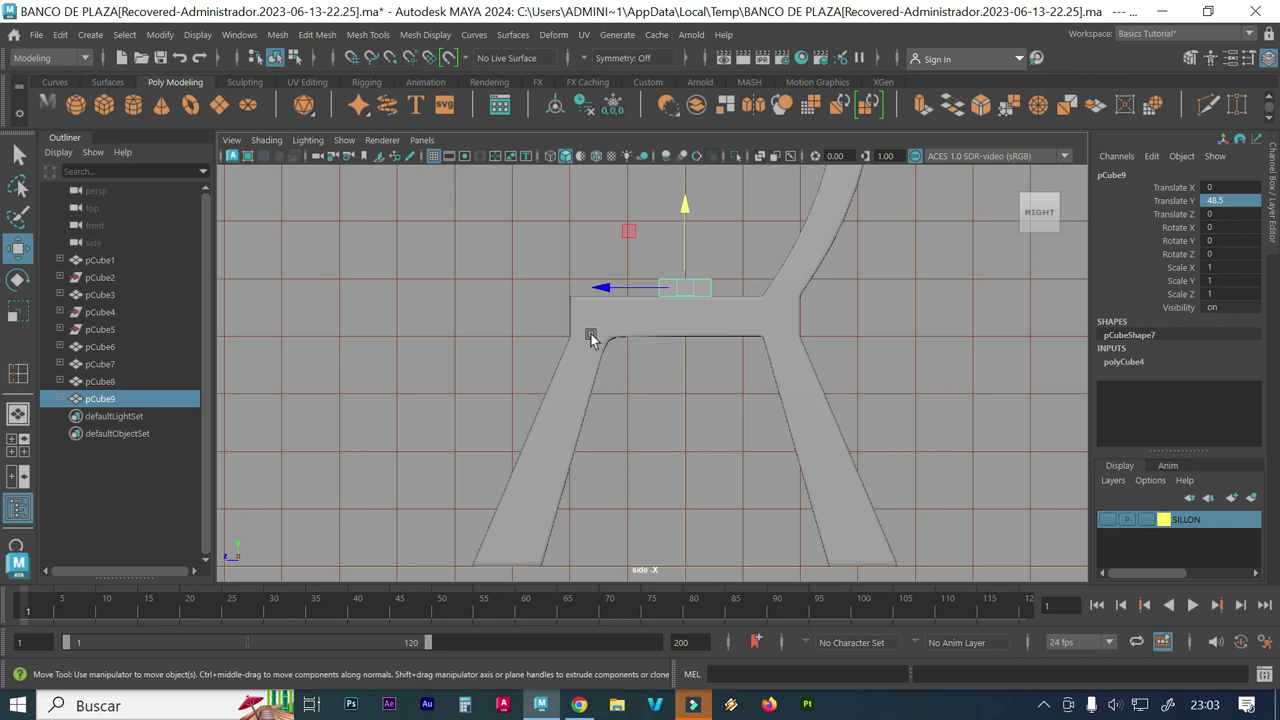
{"action": "scroll", "coordinate": [713, 333], "scroll_direction": "up", "scroll_amount": 1}
{"action": "middle_click_drag", "start_coordinate": [713, 333], "coordinate": [757, 420], "text": "alt"}
{"action": "left_click_drag", "start_coordinate": [661, 354], "coordinate": [541, 348]}
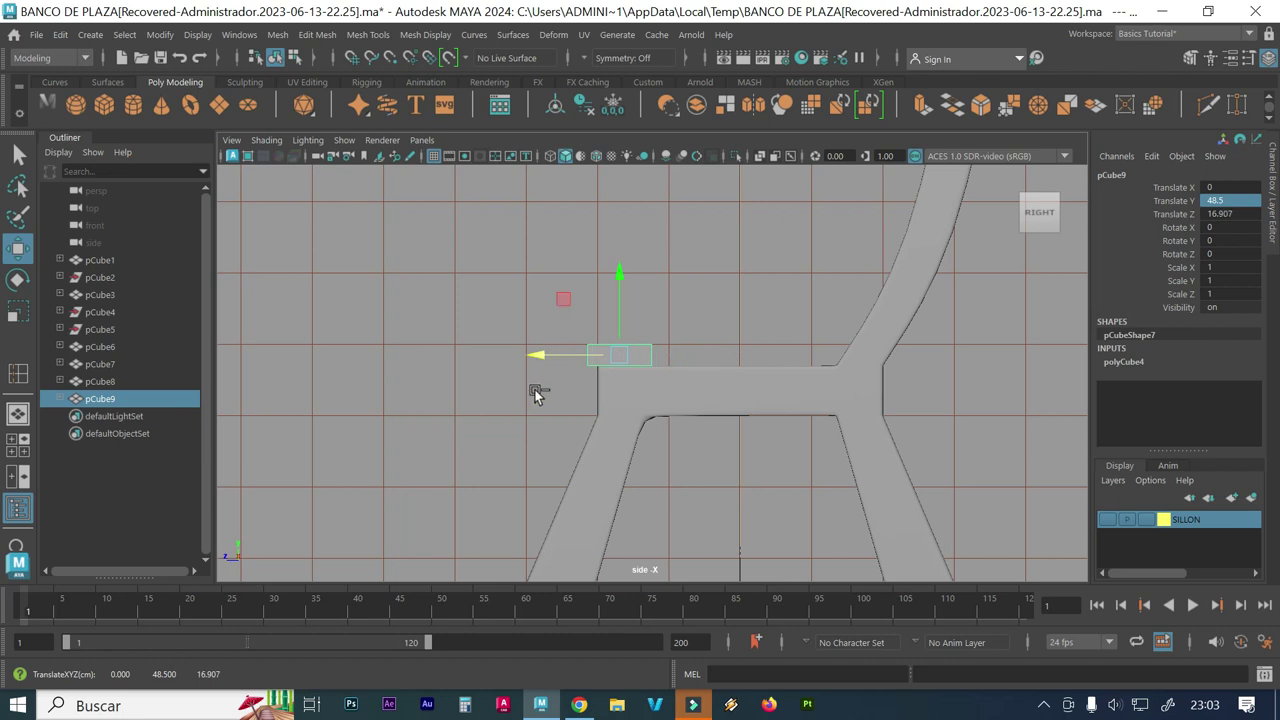
Step: Duplicate the slat twice into pCube10 and pCube11, lined up beside it
{"action": "key", "text": "ctrl+d"}
{"action": "left_click_drag", "start_coordinate": [543, 353], "coordinate": [620, 361]}
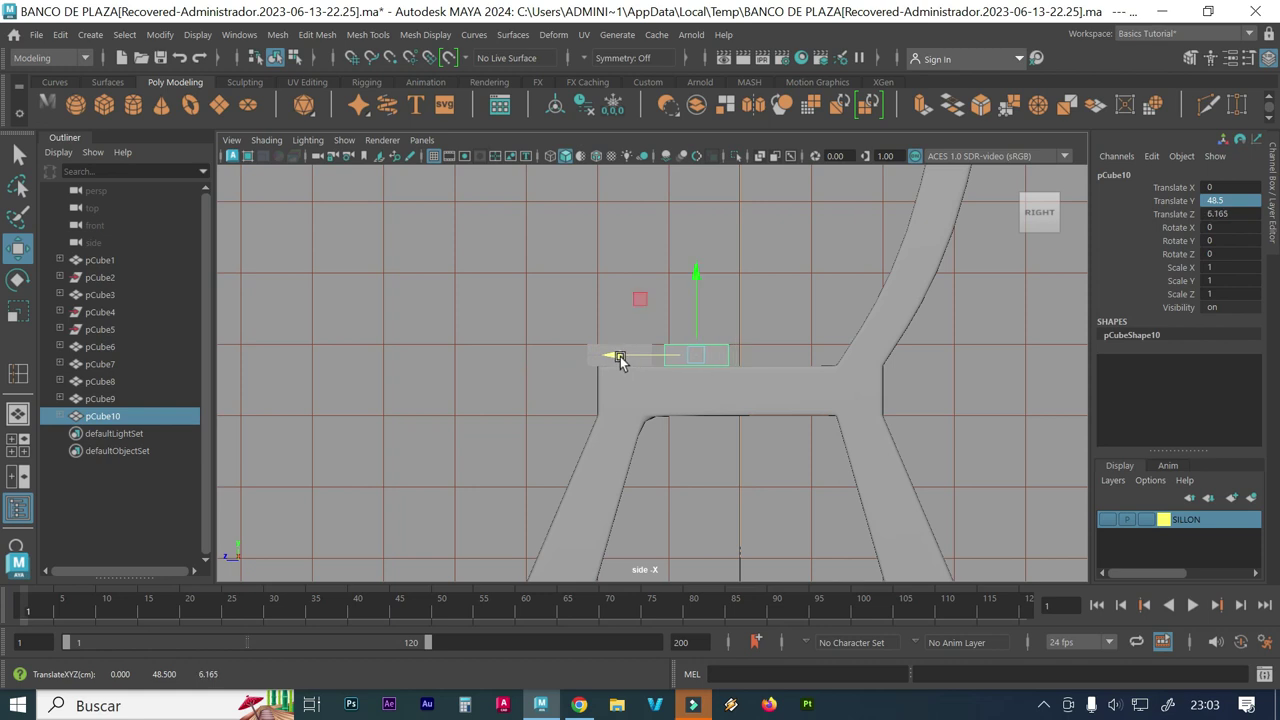
{"action": "key", "text": "ctrl+d"}
{"action": "left_click_drag", "start_coordinate": [620, 358], "coordinate": [703, 362]}
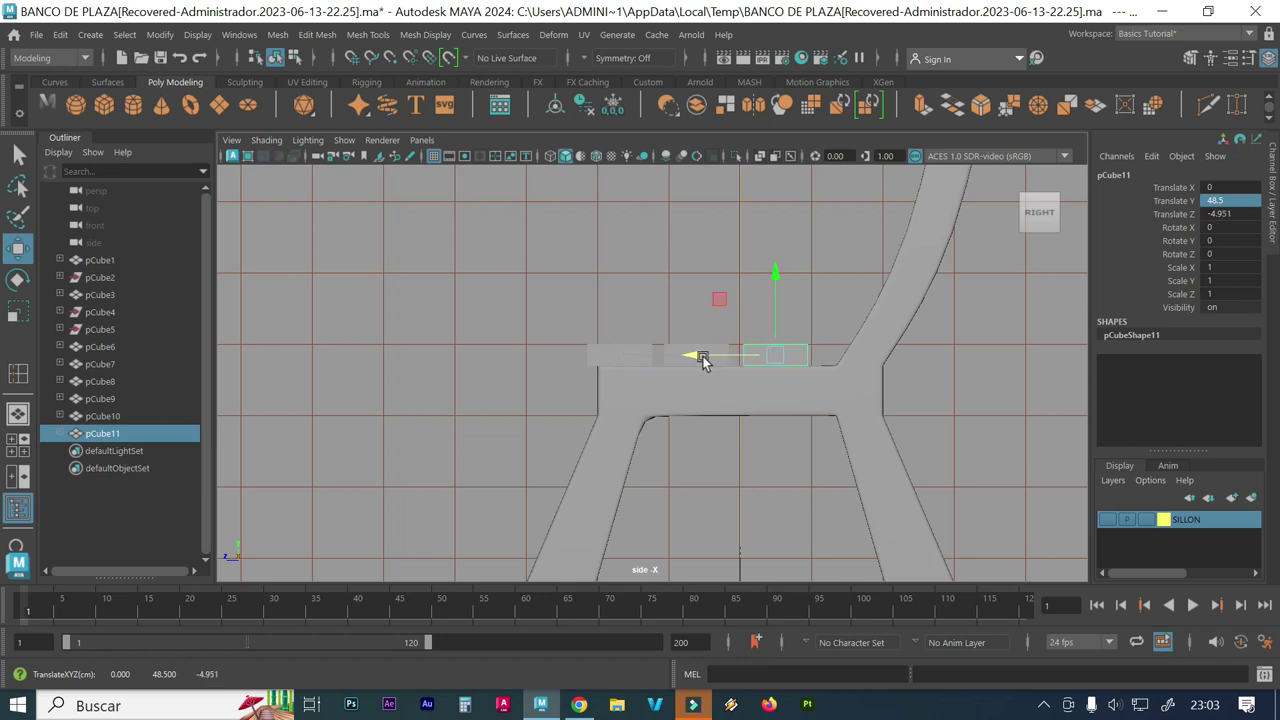
{"action": "key", "text": "space"}
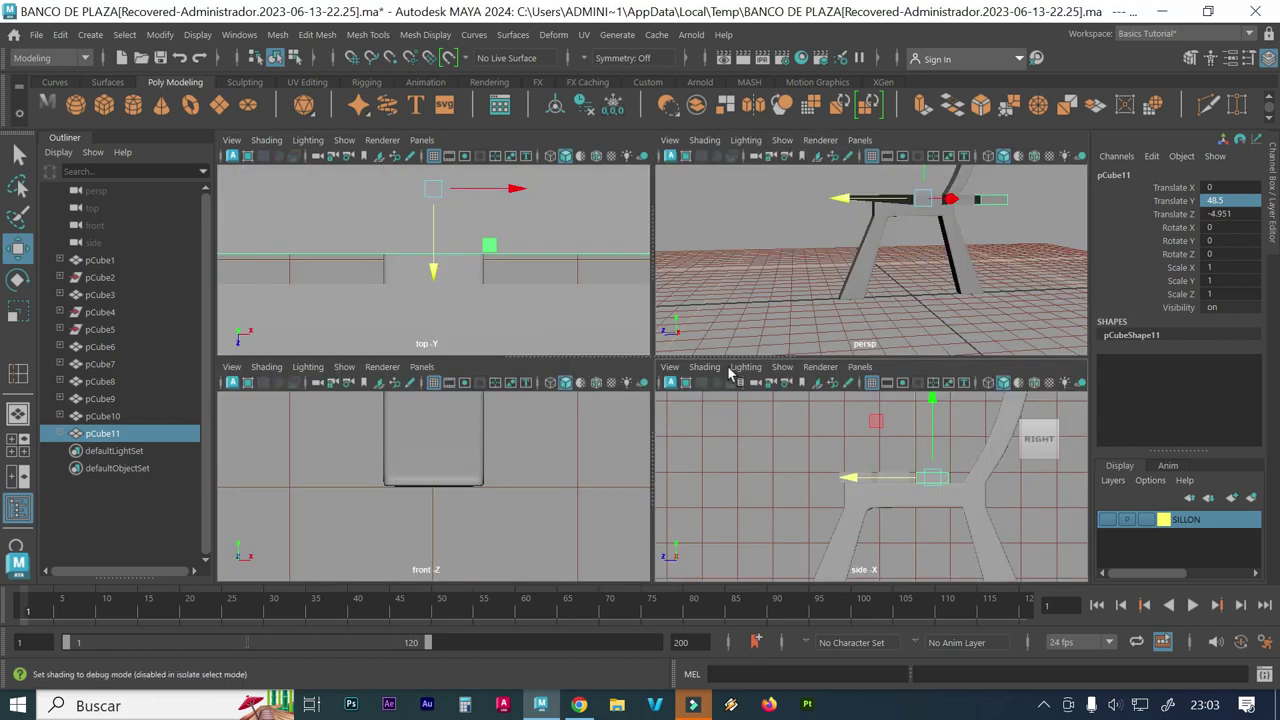
{"action": "key", "text": "space"}
Step: Duplicate leg frame pCube8 and set the copy's Translate X to 60
{"action": "mouse_move", "coordinate": [729, 329]}
{"action": "left_mouse_down", "text": "alt"}
{"action": "mouse_move", "coordinate": [710, 360]}
{"action": "mouse_move", "coordinate": [802, 365]}
{"action": "left_mouse_up", "text": "alt"}
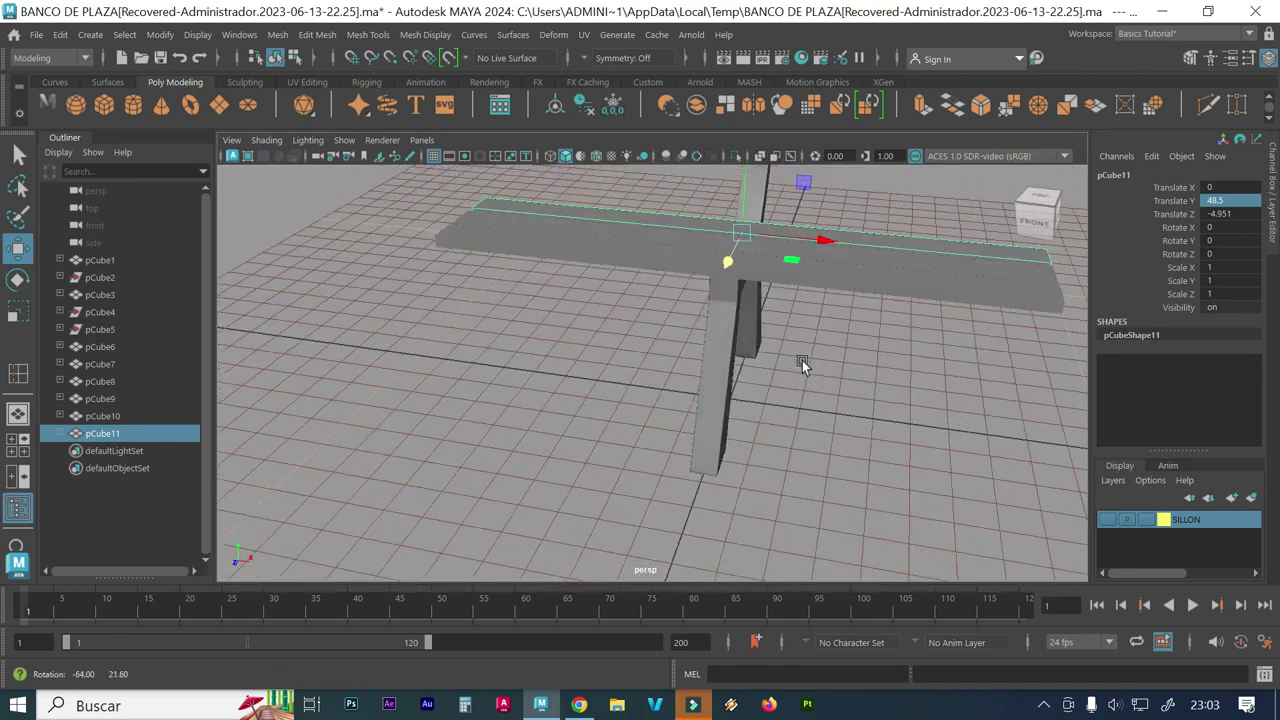
{"action": "right_click_drag", "start_coordinate": [895, 370], "coordinate": [768, 343], "text": "alt"}
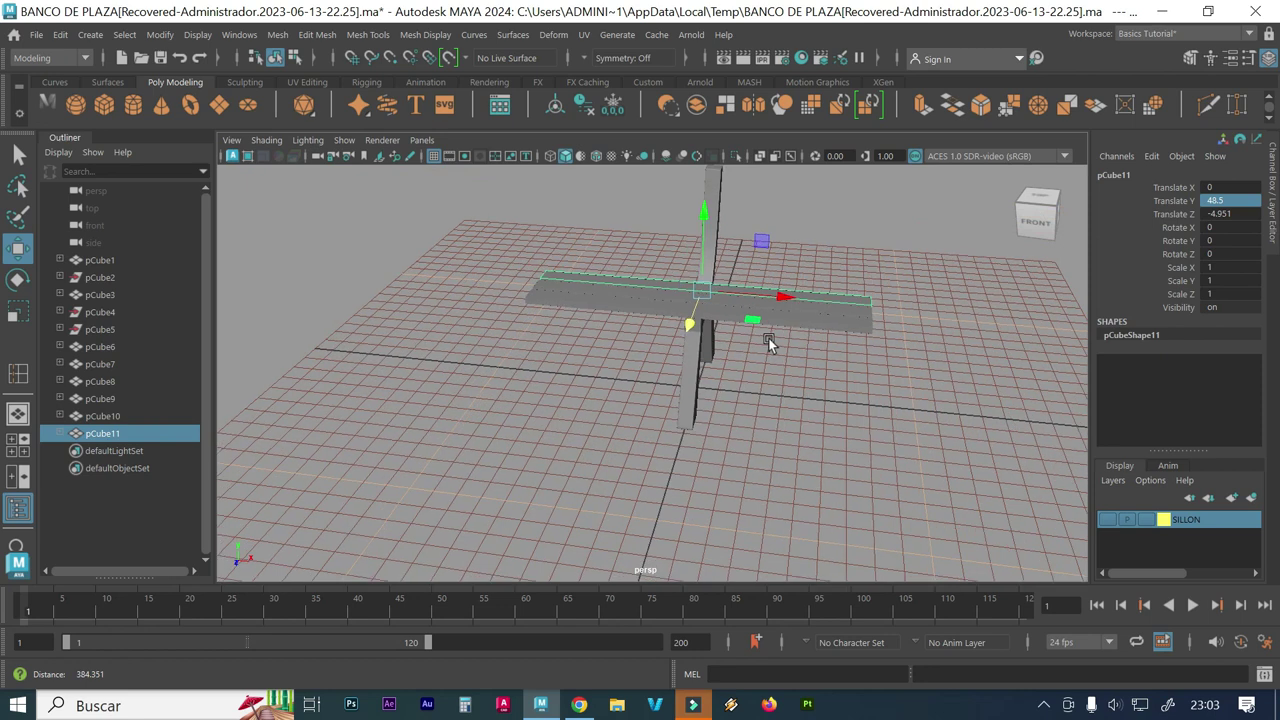
{"action": "middle_click_drag", "start_coordinate": [747, 390], "coordinate": [742, 445], "text": "alt"}
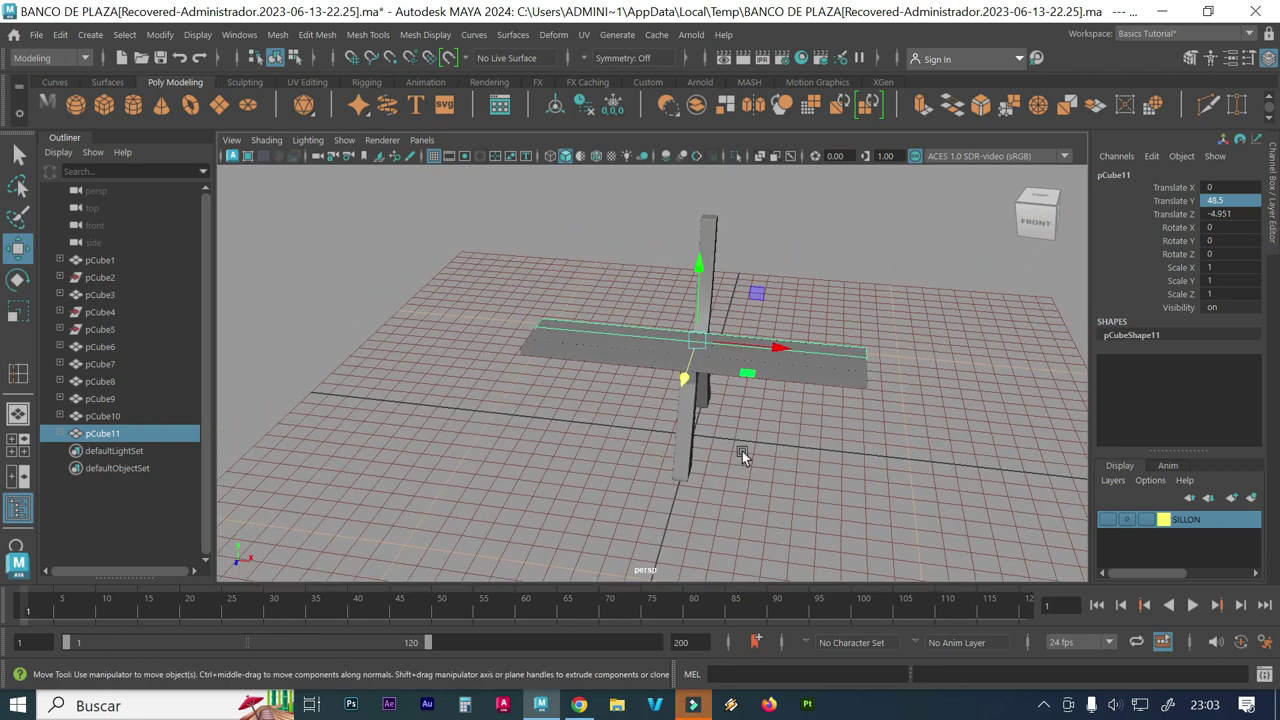
{"action": "left_click_drag", "start_coordinate": [742, 455], "coordinate": [732, 455], "text": "alt"}
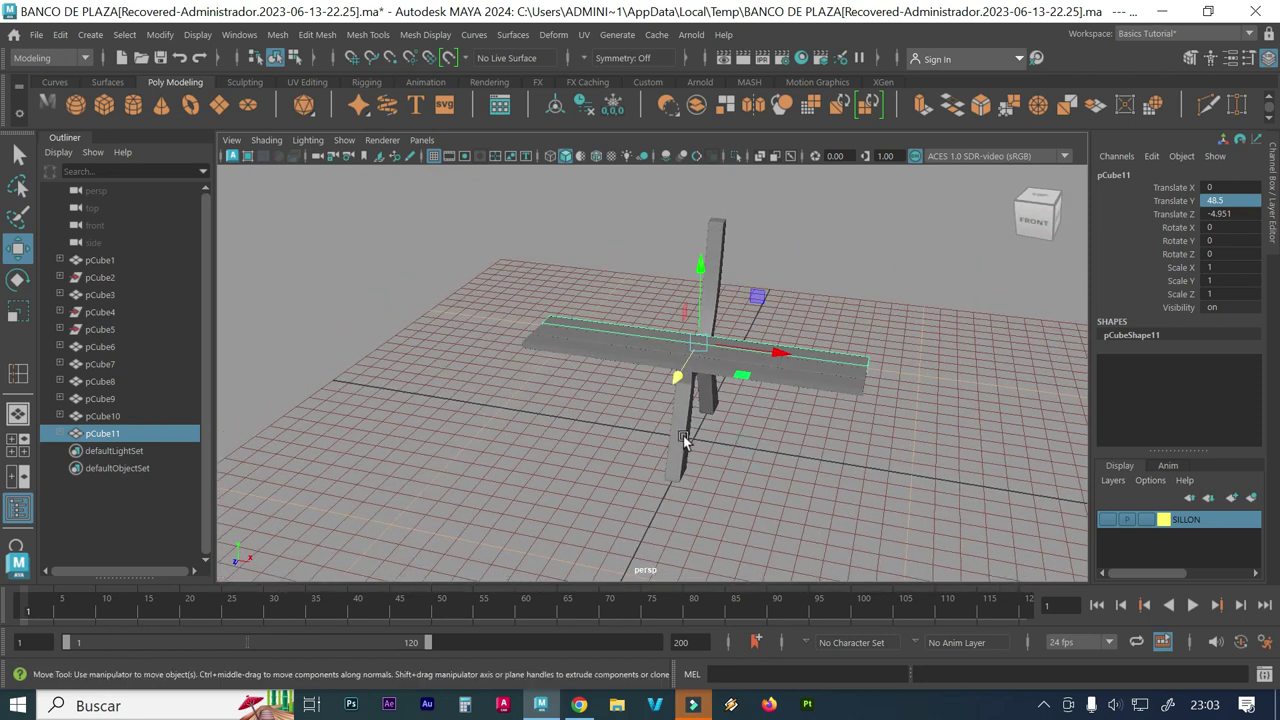
{"action": "left_click", "coordinate": [683, 435]}
{"action": "scroll", "coordinate": [638, 450], "scroll_direction": "up", "scroll_amount": 3}
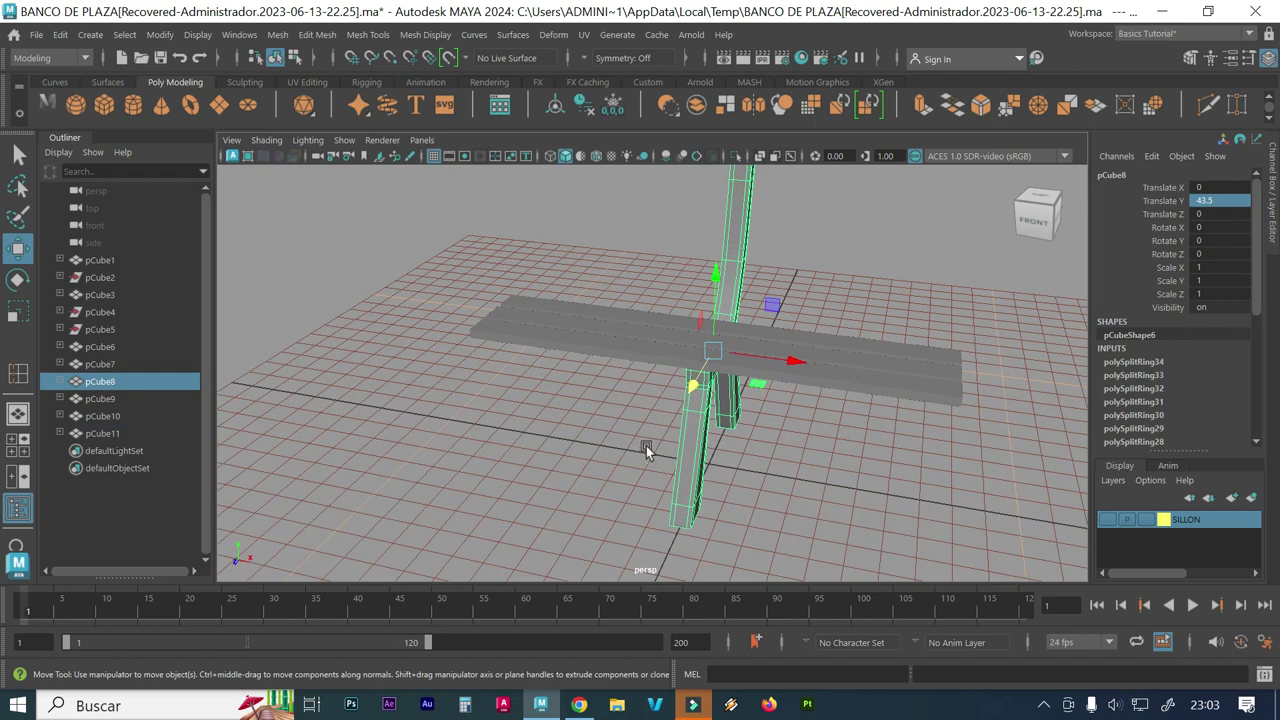
{"action": "mouse_move", "coordinate": [741, 475]}
{"action": "left_mouse_down", "text": "alt"}
{"action": "mouse_move", "coordinate": [691, 463]}
{"action": "mouse_move", "coordinate": [736, 470]}
{"action": "left_mouse_up", "text": "alt"}
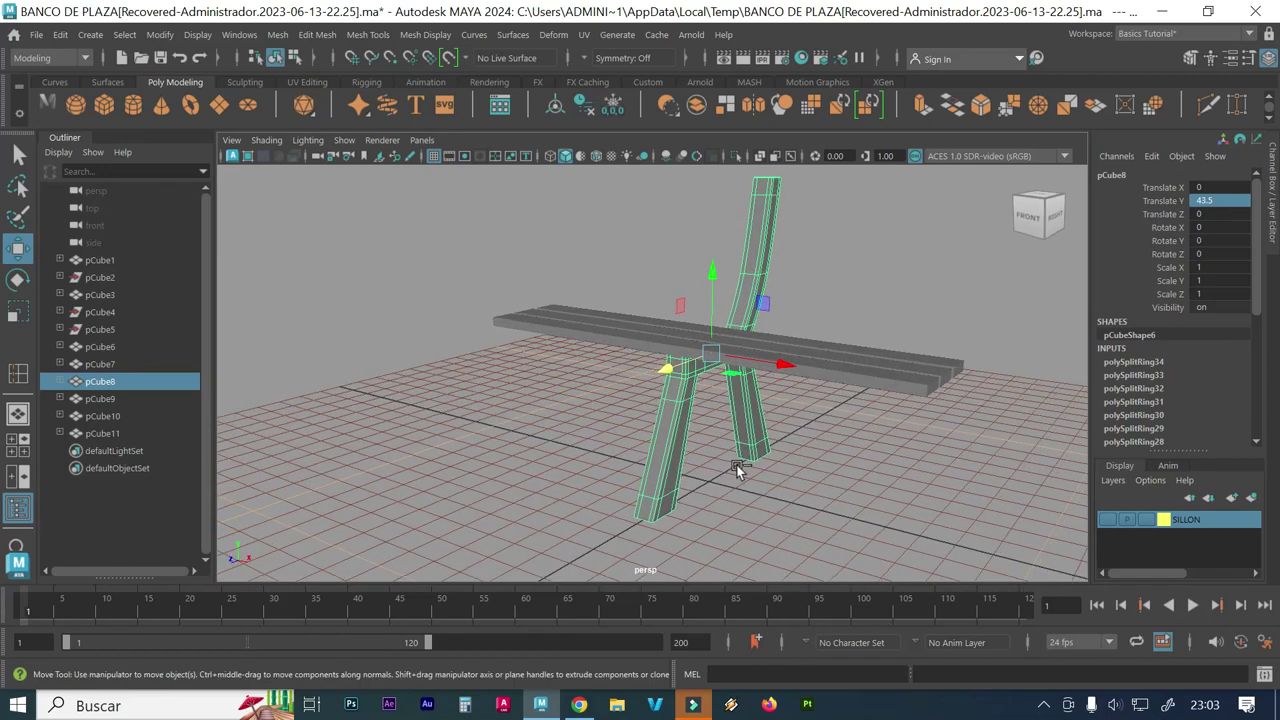
{"action": "key", "text": "ctrl+d"}
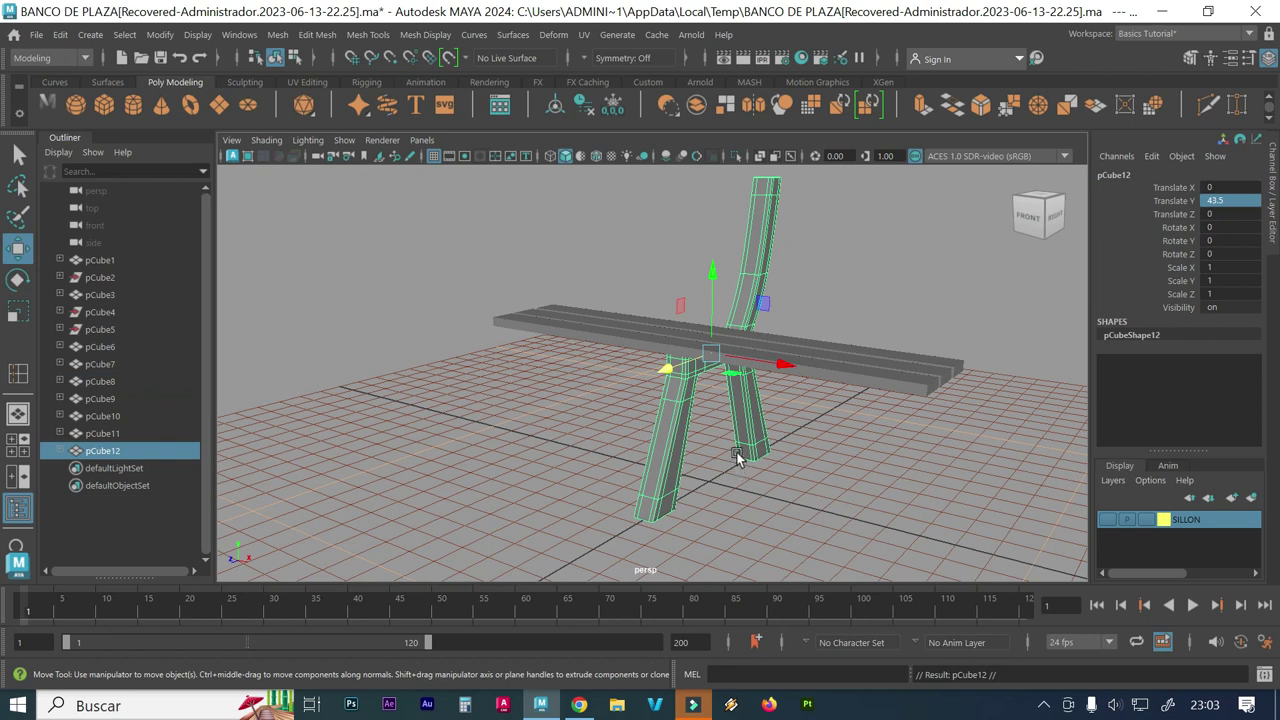
{"action": "left_click_drag", "start_coordinate": [783, 364], "coordinate": [826, 398]}
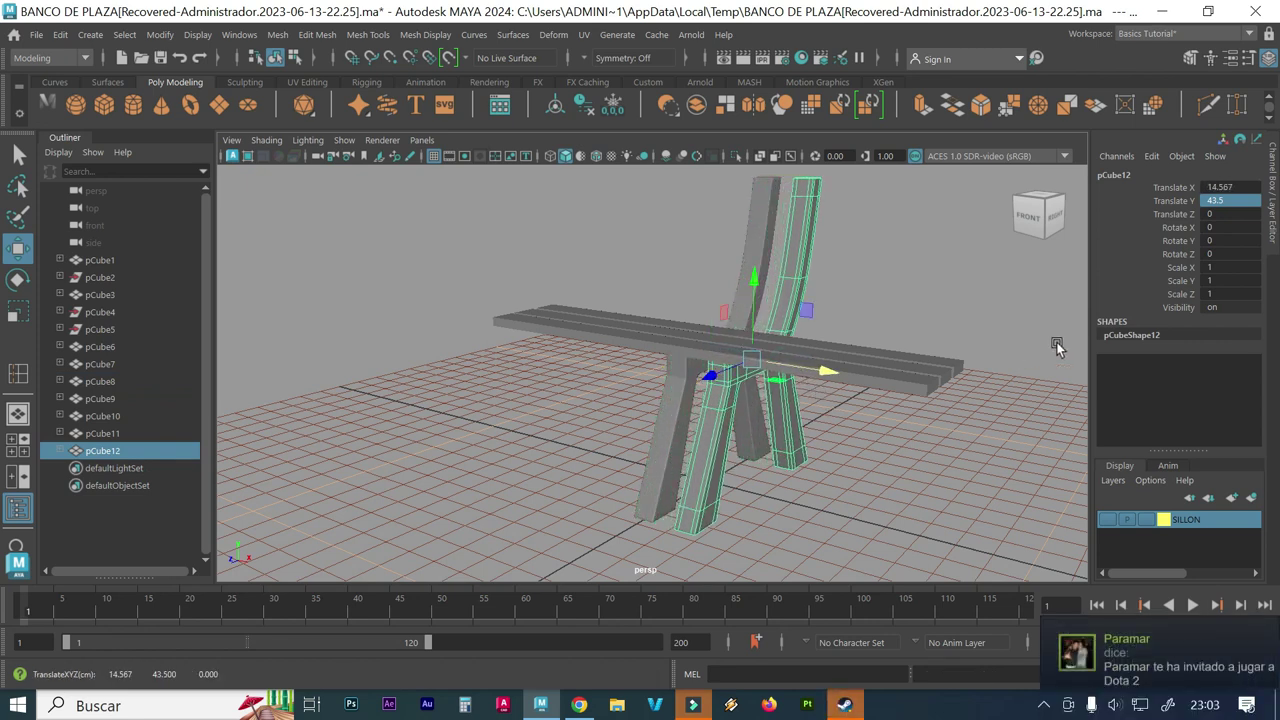
{"action": "double_click", "coordinate": [1228, 187]}
{"action": "type", "text": "60"}
{"action": "key", "text": "Return"}
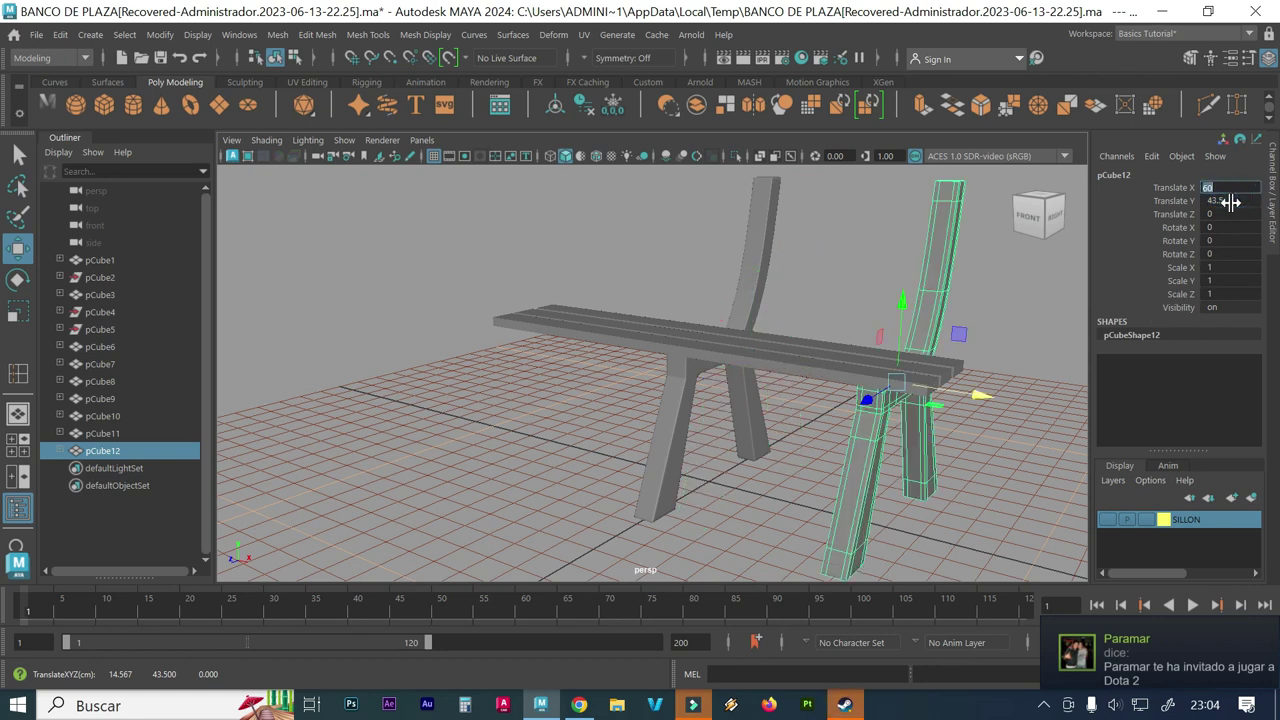
Step: Set the original leg frame pCube8 to Translate X -60
{"action": "left_click", "coordinate": [676, 437]}
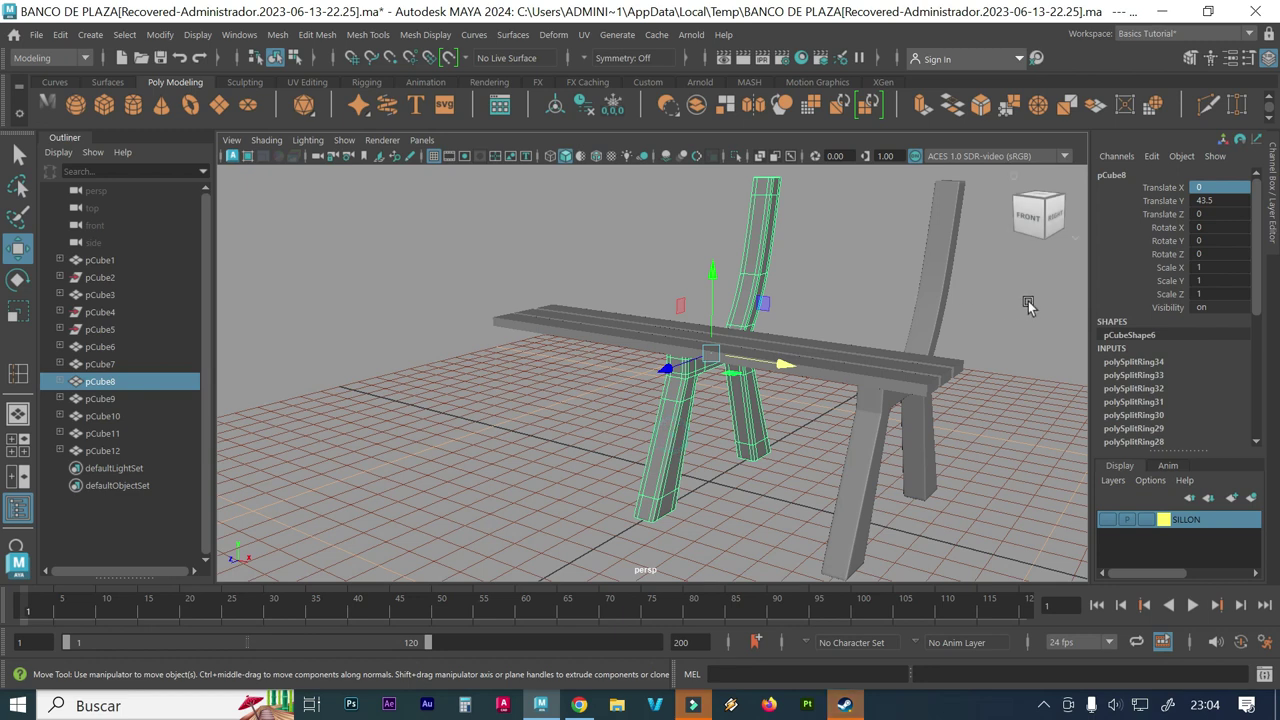
{"action": "left_click_drag", "start_coordinate": [774, 370], "coordinate": [724, 358]}
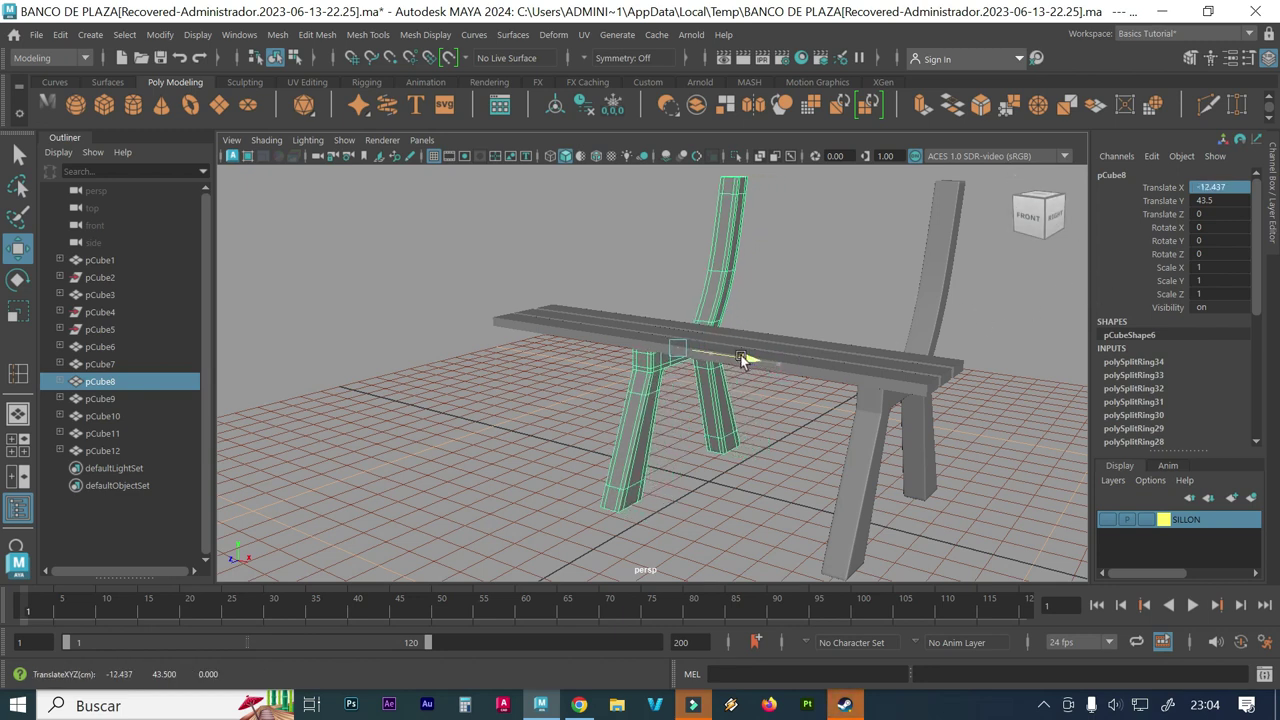
{"action": "double_click", "coordinate": [1205, 190]}
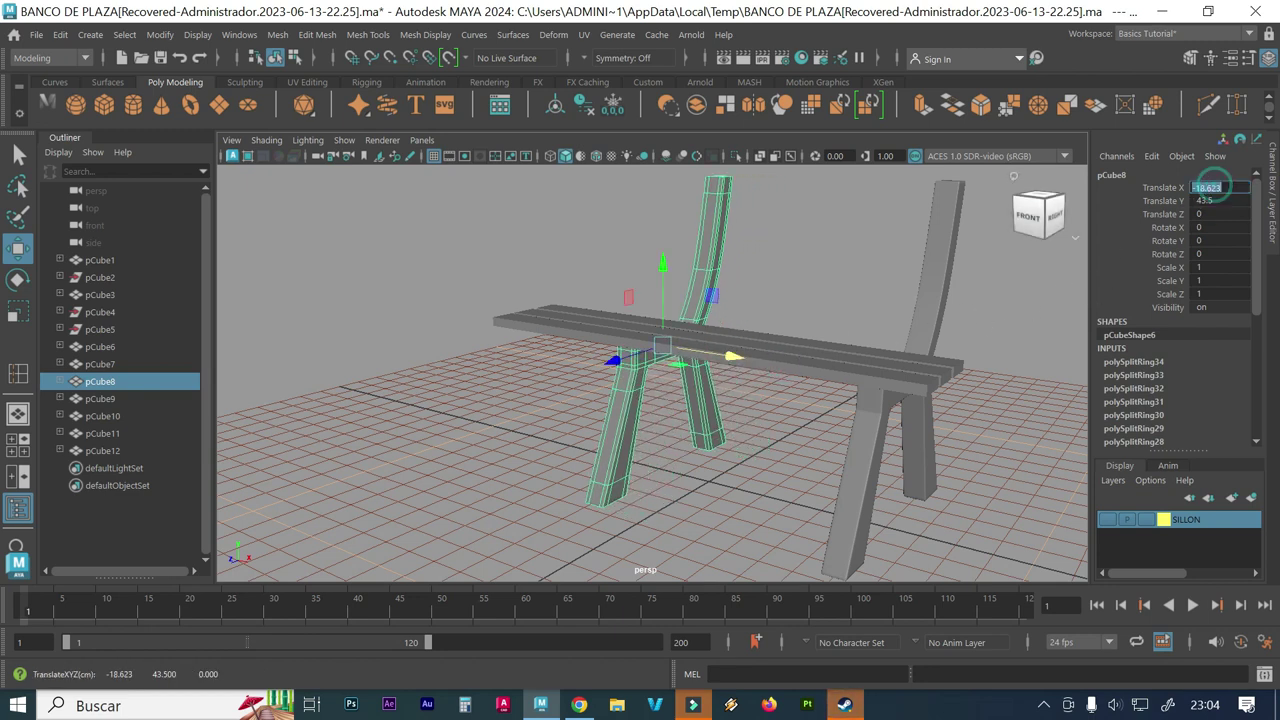
{"action": "type", "text": "-60"}
{"action": "key", "text": "Return"}
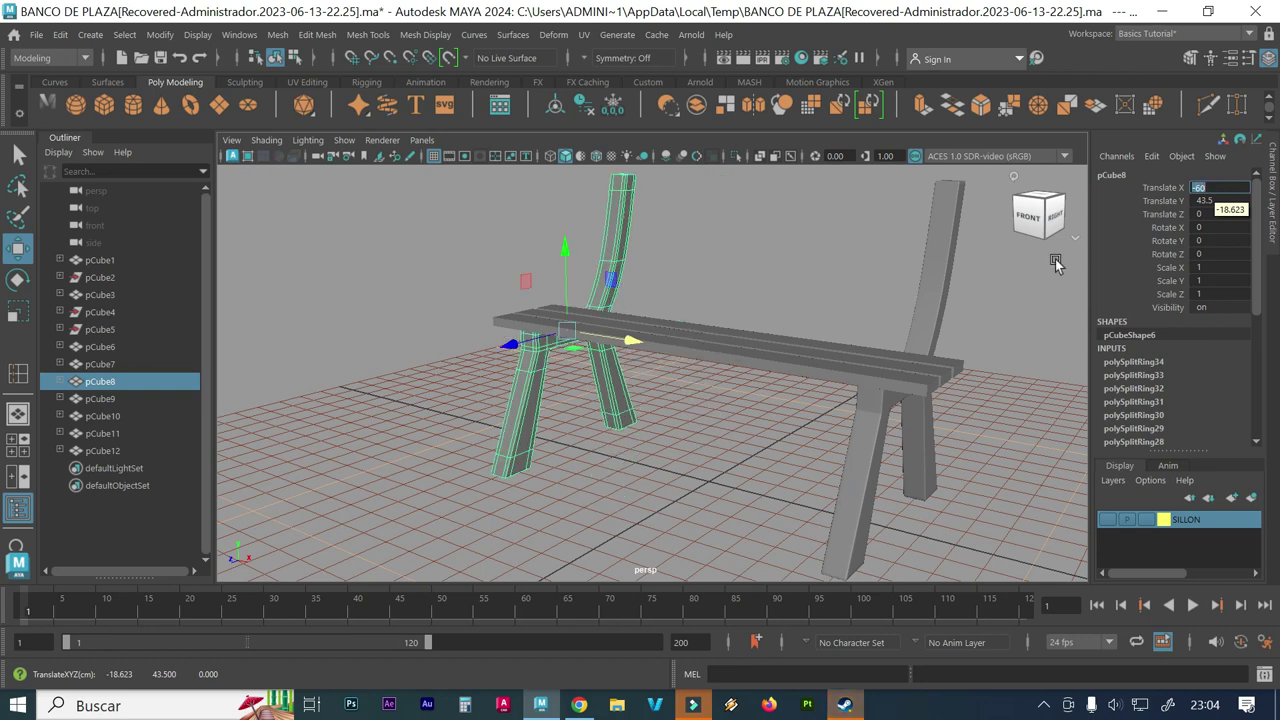
Step: Combine the three seat slats into one mesh, pCube13, and select it
{"action": "left_click", "coordinate": [728, 430]}
{"action": "left_click_drag", "start_coordinate": [735, 432], "coordinate": [737, 346], "text": "alt"}
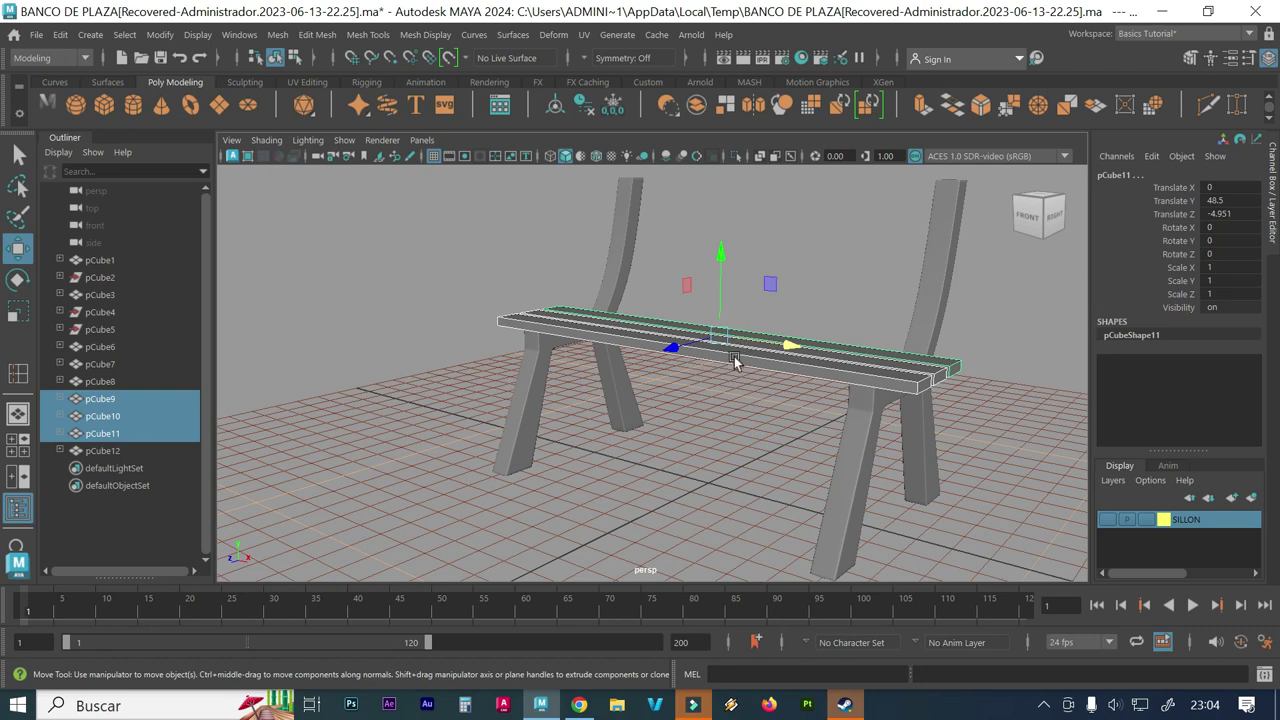
{"action": "right_click", "coordinate": [741, 363], "text": "shift"}
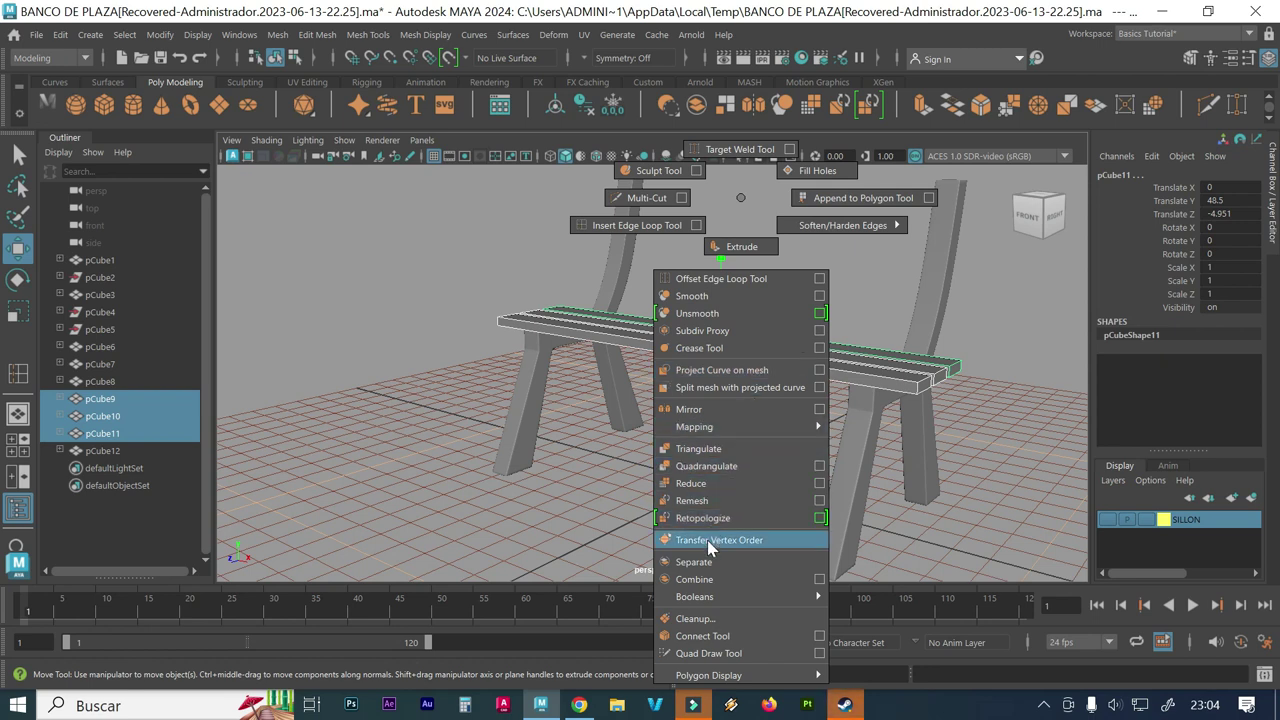
{"action": "left_click", "coordinate": [703, 579]}
{"action": "key", "text": "r"}
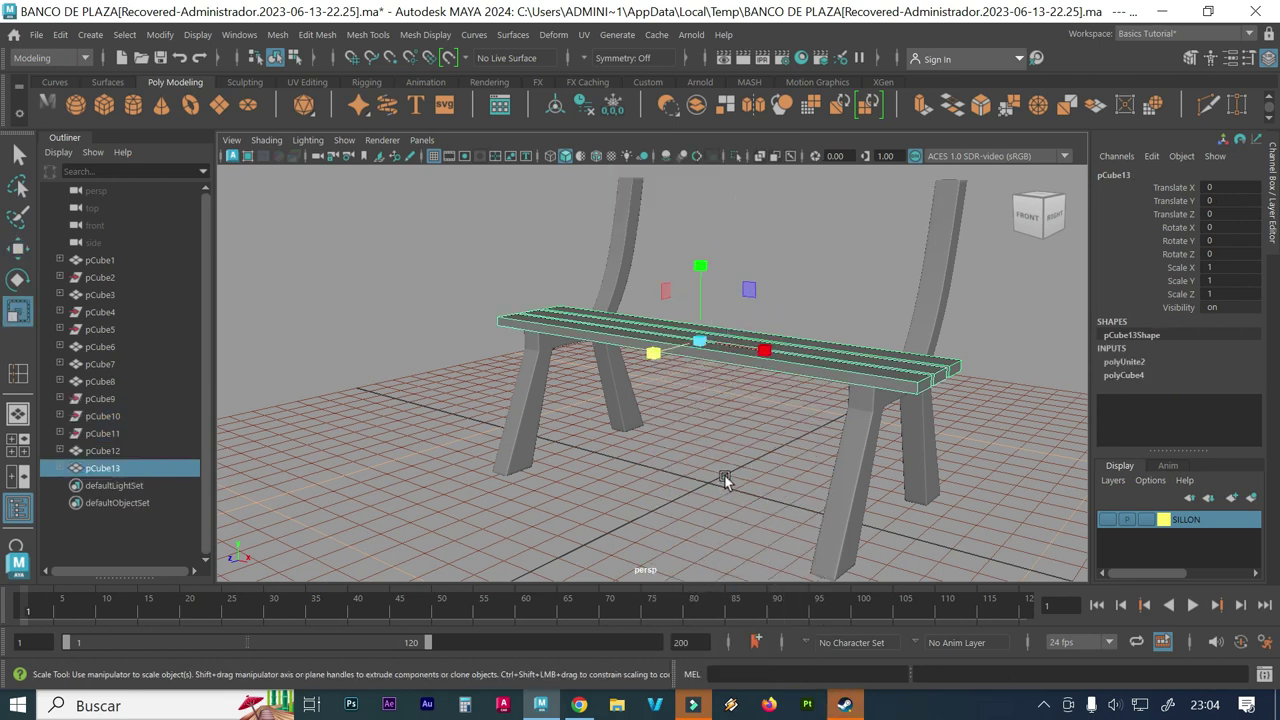
{"action": "left_click", "coordinate": [742, 444]}
{"action": "left_click_drag", "start_coordinate": [742, 444], "coordinate": [698, 468], "text": "alt"}
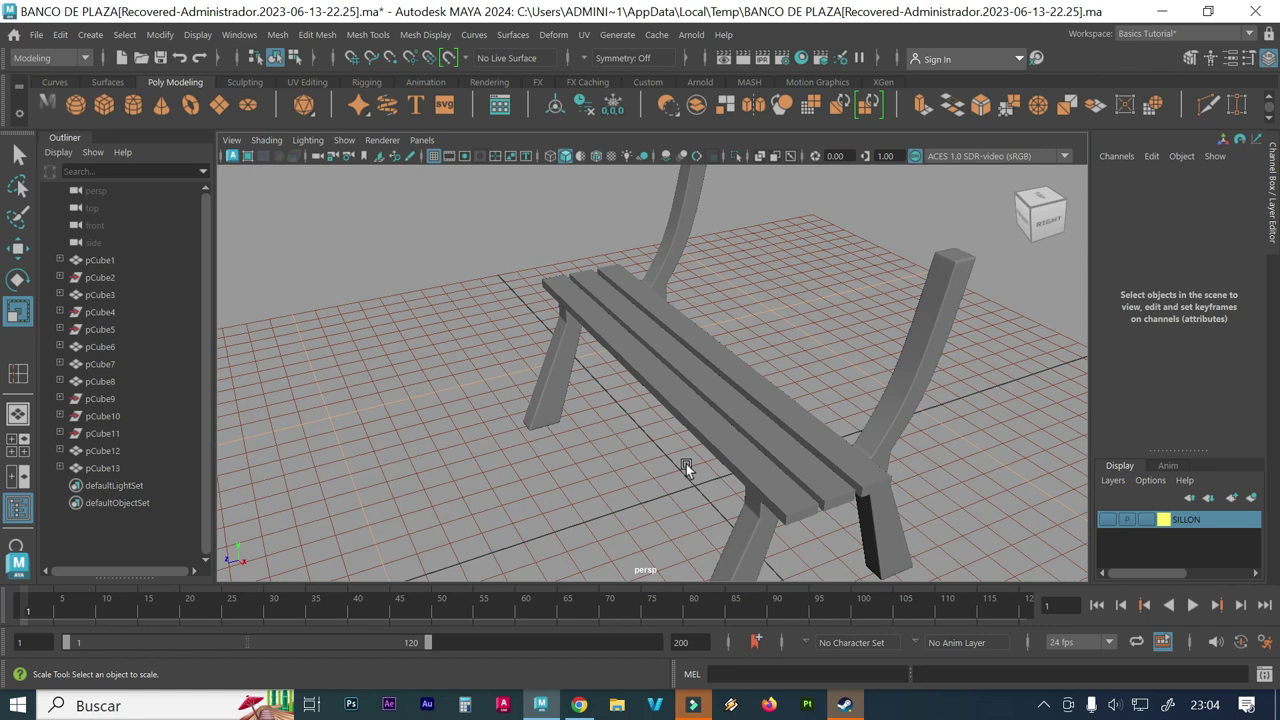
{"action": "left_click", "coordinate": [743, 318]}
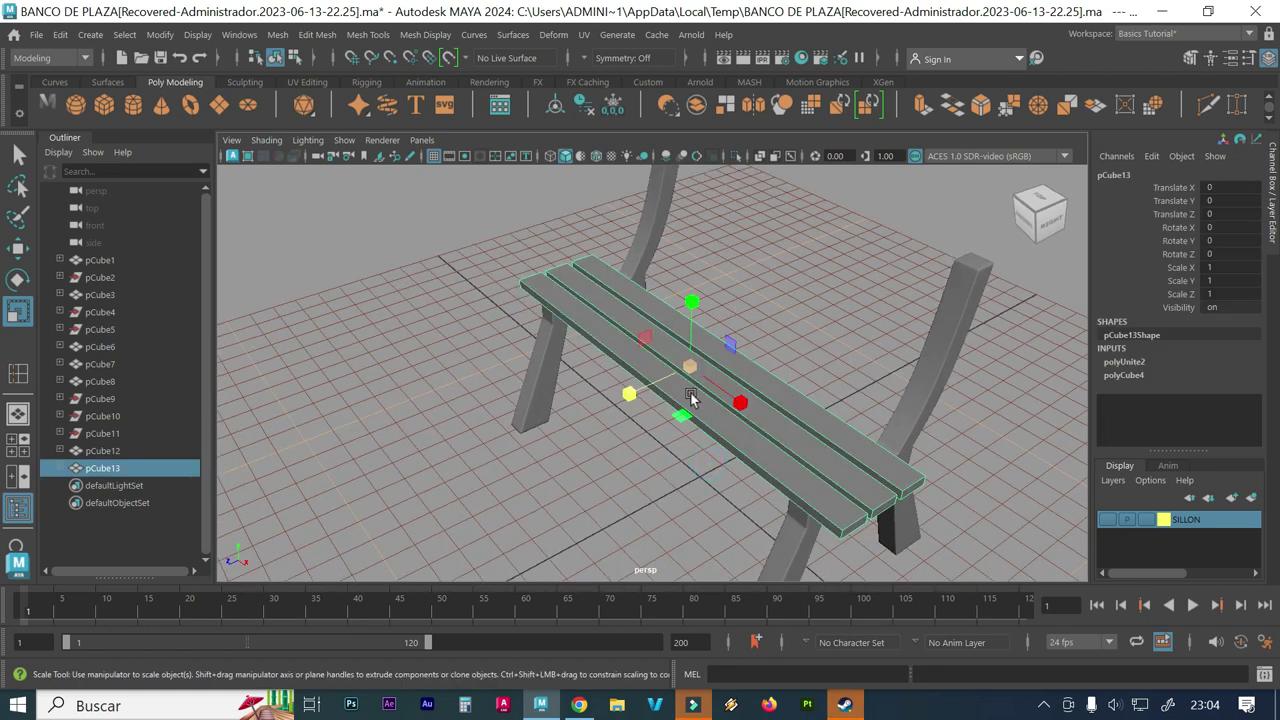
Step: Duplicate the combined seat and move the copy up and back toward the rear uprights
{"action": "key", "text": "ctrl+d"}
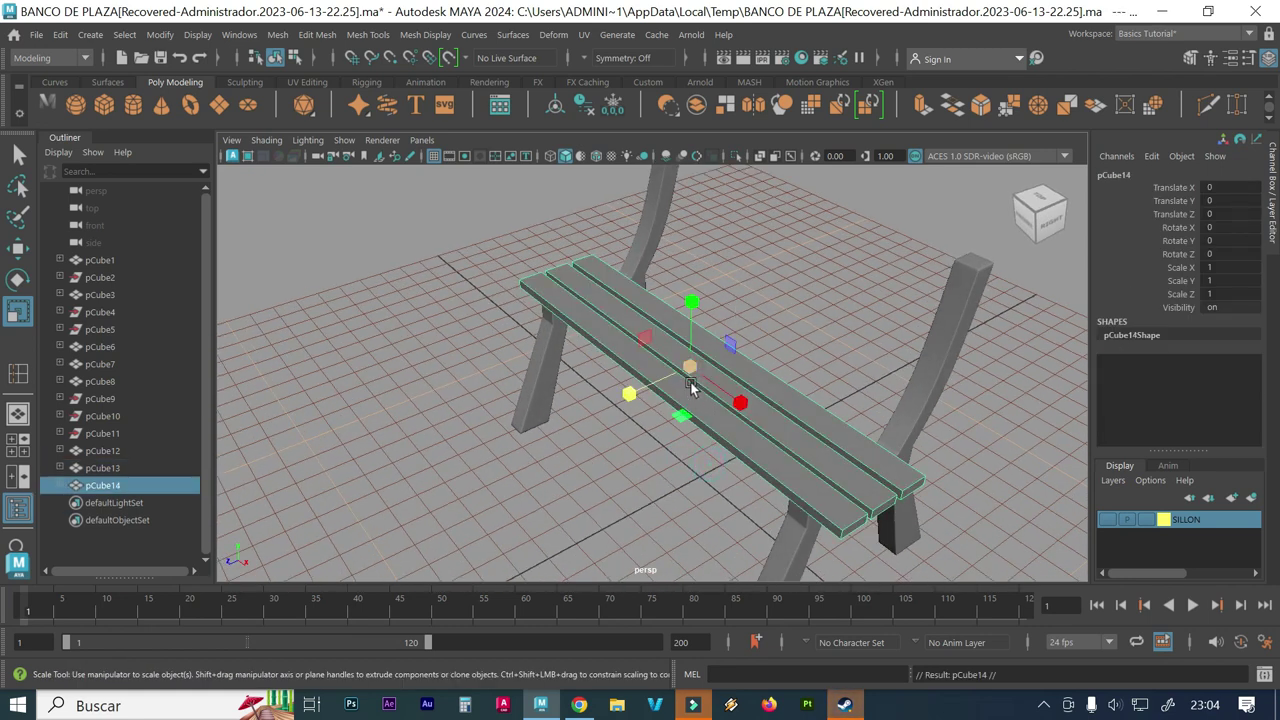
{"action": "key", "text": "w"}
{"action": "left_click_drag", "start_coordinate": [691, 332], "coordinate": [697, 176]}
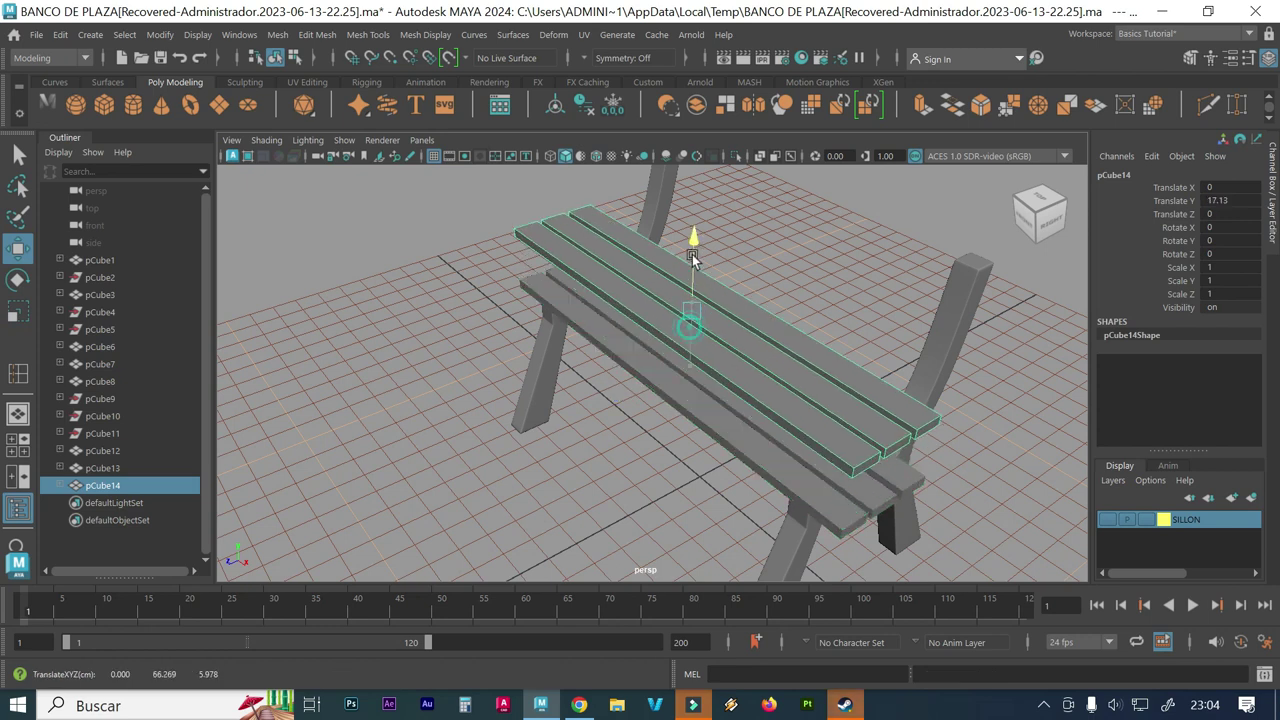
{"action": "key", "text": "space"}
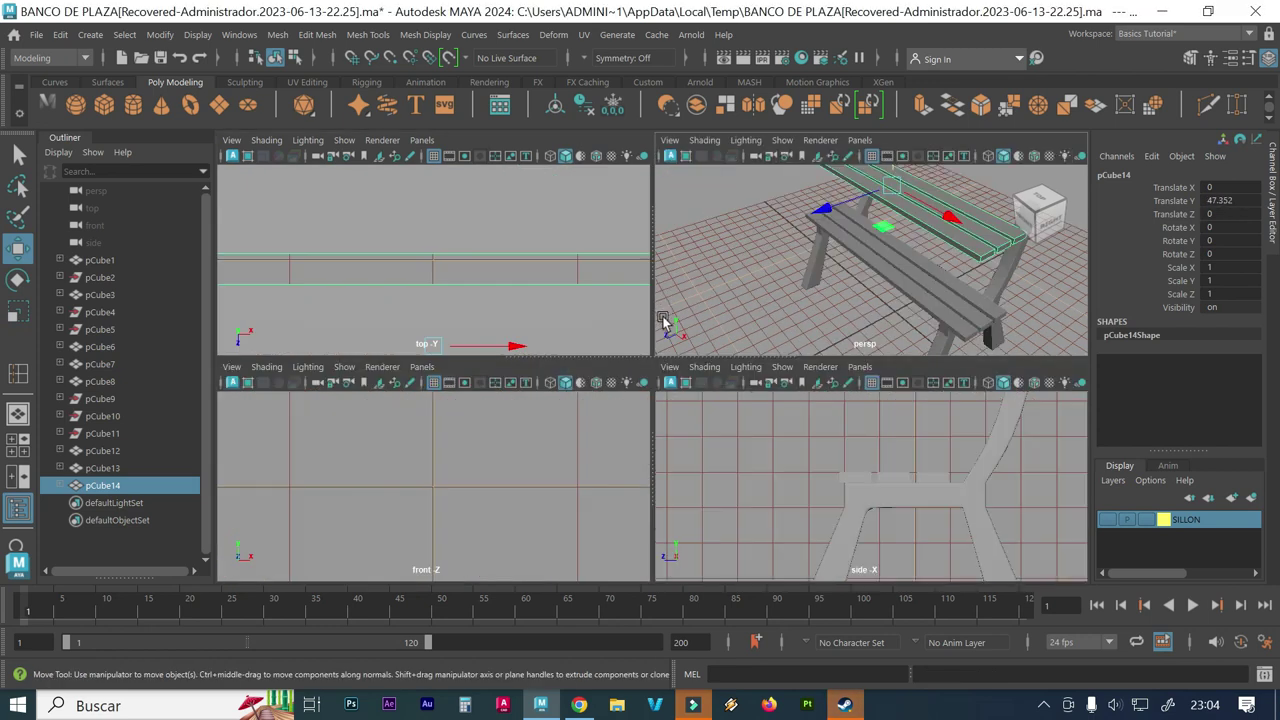
{"action": "key", "text": "space"}
{"action": "scroll", "coordinate": [703, 349], "scroll_direction": "down", "scroll_amount": 3}
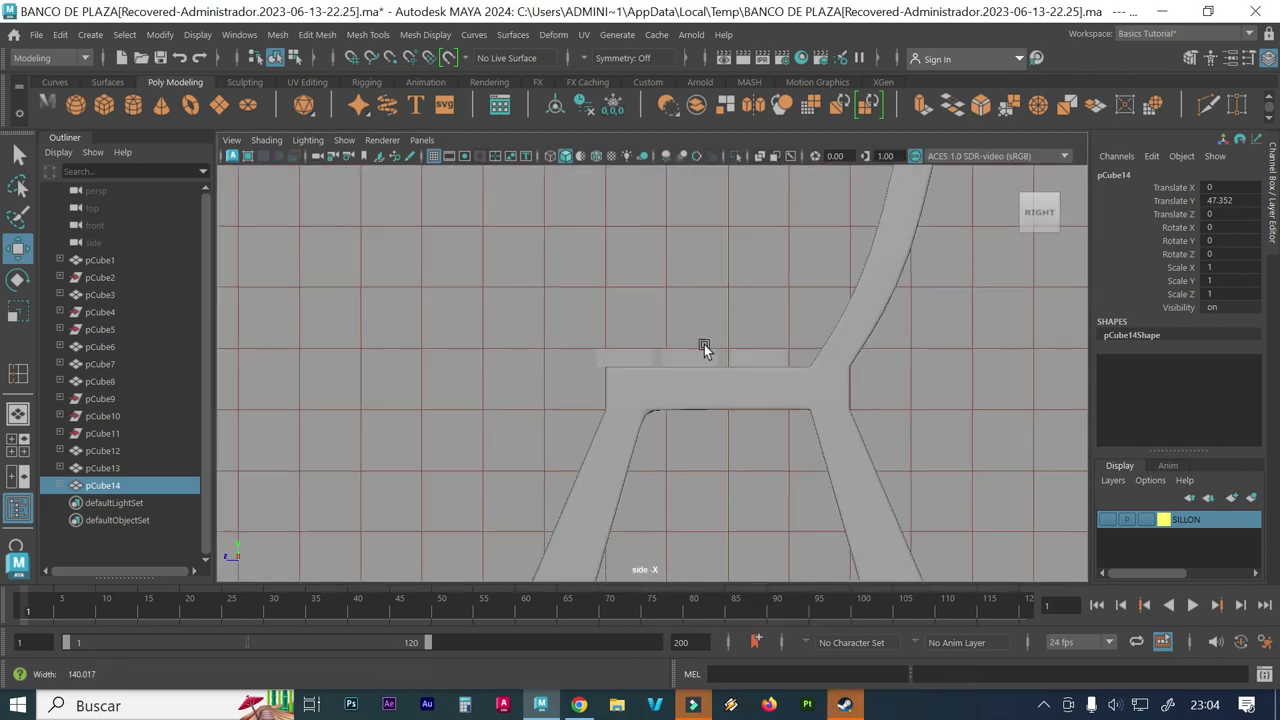
{"action": "middle_click_drag", "start_coordinate": [779, 337], "coordinate": [770, 474], "text": "alt"}
{"action": "middle_click_drag", "start_coordinate": [687, 398], "coordinate": [688, 438], "text": "alt"}
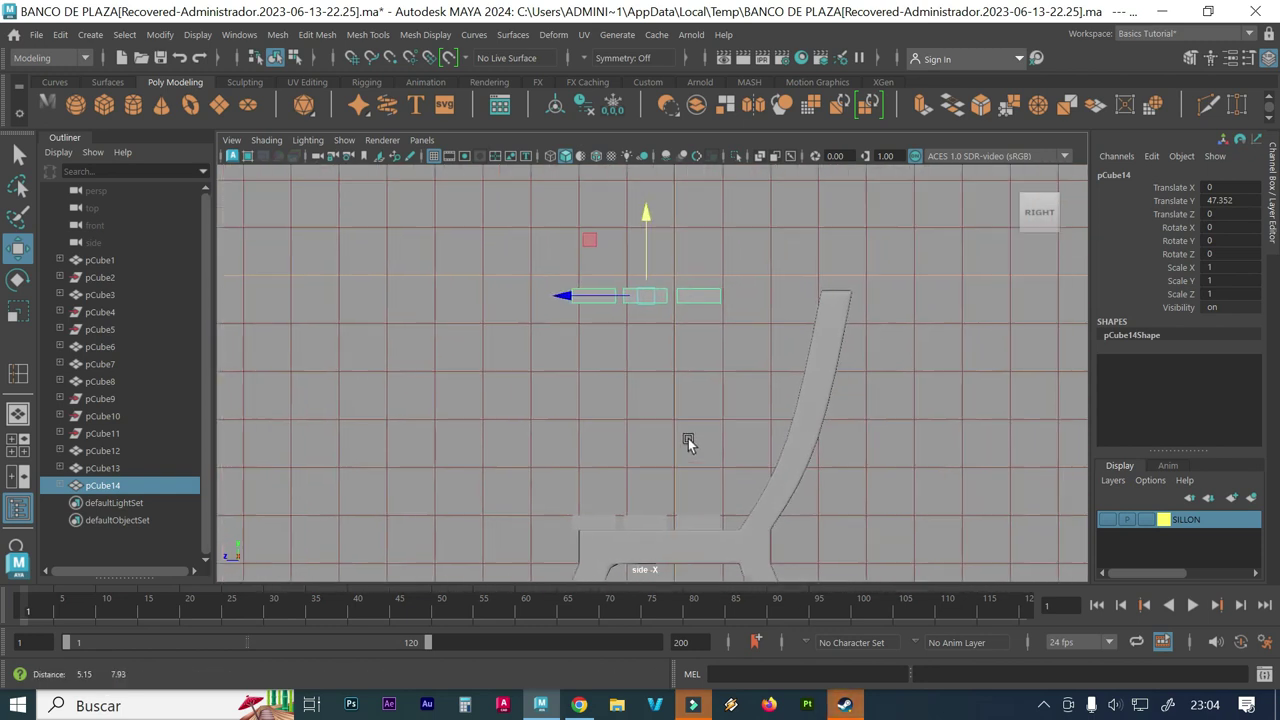
{"action": "mouse_move", "coordinate": [636, 252]}
{"action": "left_mouse_down"}
{"action": "mouse_move", "coordinate": [633, 308]}
{"action": "mouse_move", "coordinate": [630, 293]}
{"action": "left_mouse_up"}
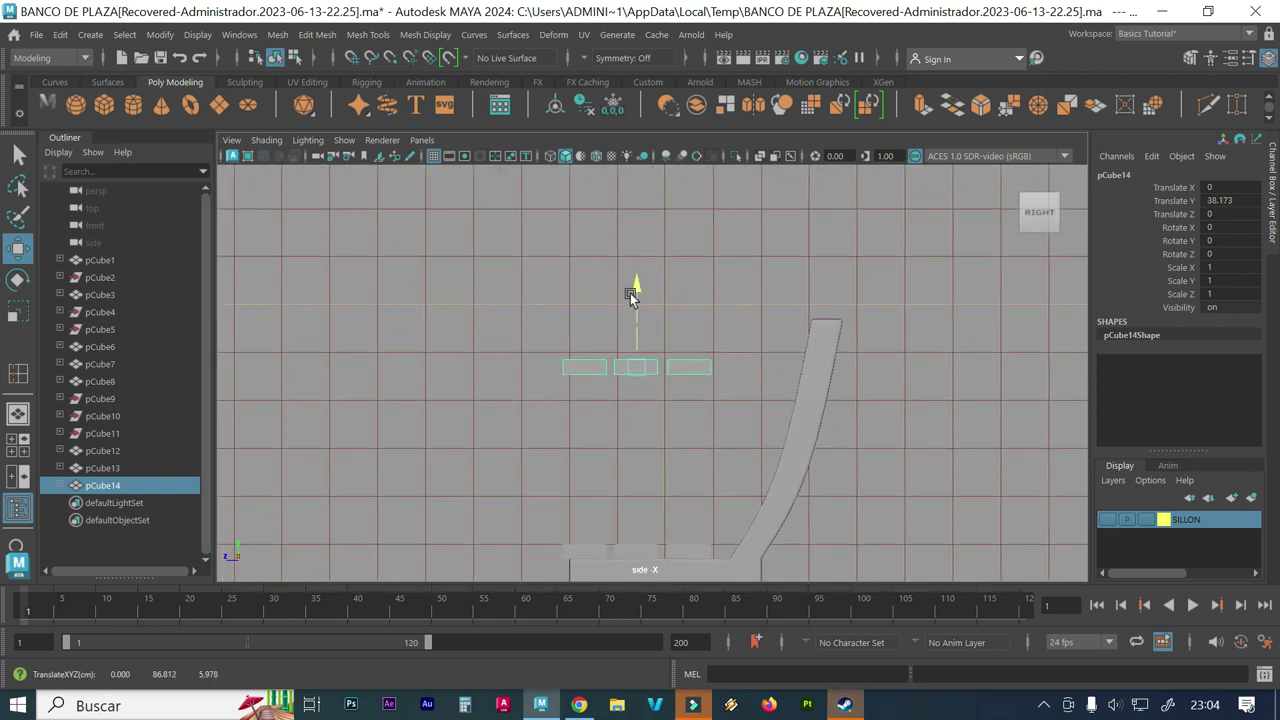
{"action": "left_click_drag", "start_coordinate": [563, 366], "coordinate": [648, 375]}
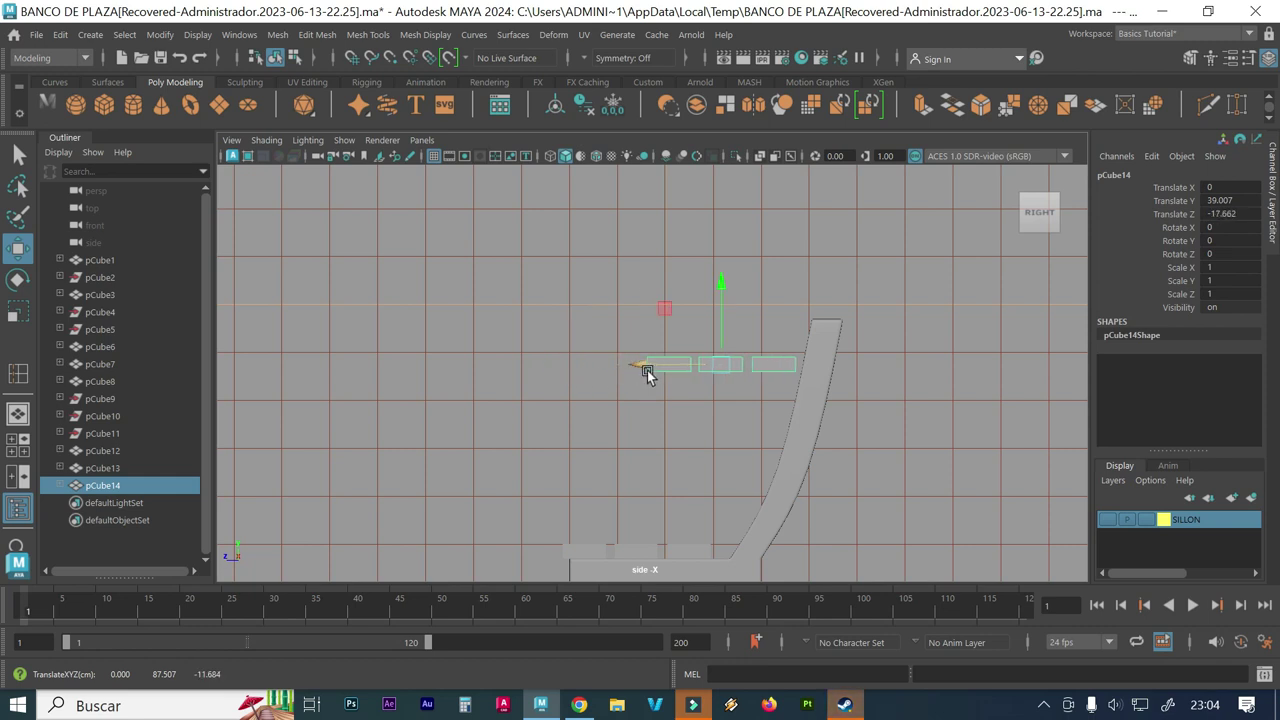
Step: Rotate the copy to about 76° on X, leaning it against the curved uprights as a backrest
{"action": "key", "text": "e"}
{"action": "mouse_move", "coordinate": [789, 337]}
{"action": "left_mouse_down"}
{"action": "mouse_move", "coordinate": [738, 277]}
{"action": "mouse_move", "coordinate": [719, 276]}
{"action": "left_mouse_up"}
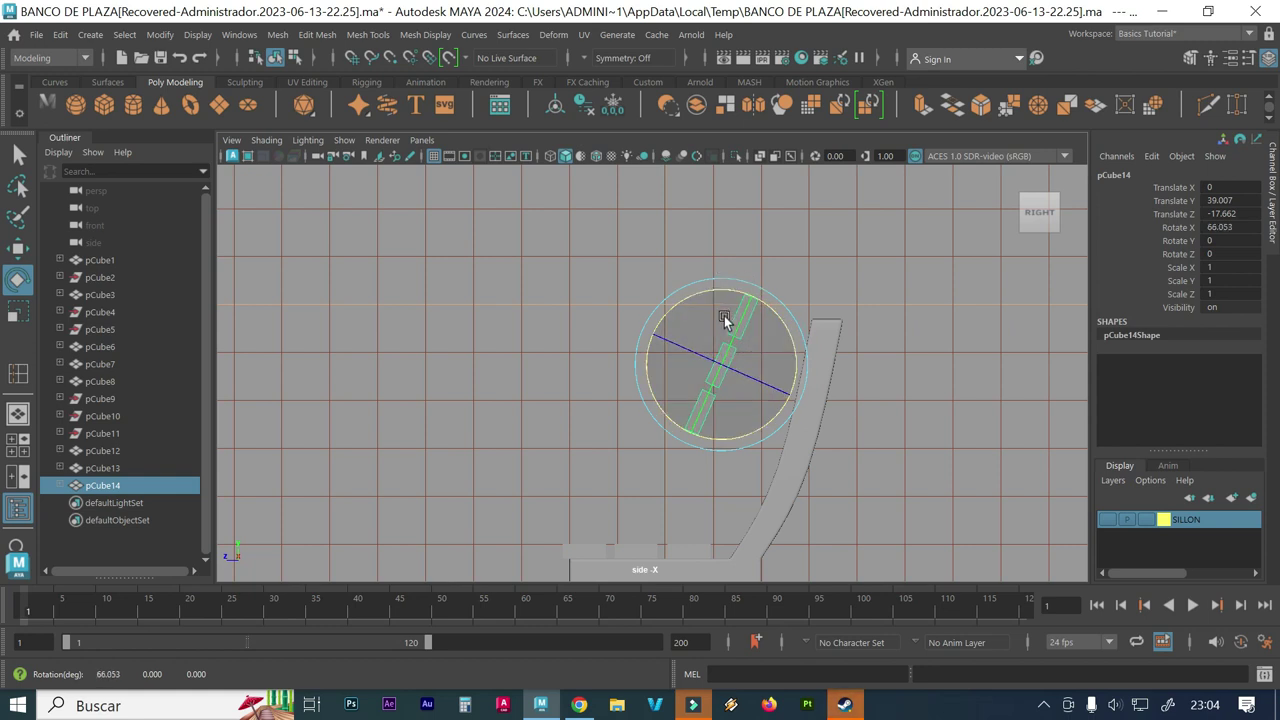
{"action": "key", "text": "w"}
{"action": "mouse_move", "coordinate": [660, 372]}
{"action": "left_mouse_down"}
{"action": "mouse_move", "coordinate": [780, 294]}
{"action": "mouse_move", "coordinate": [784, 320]}
{"action": "left_mouse_up"}
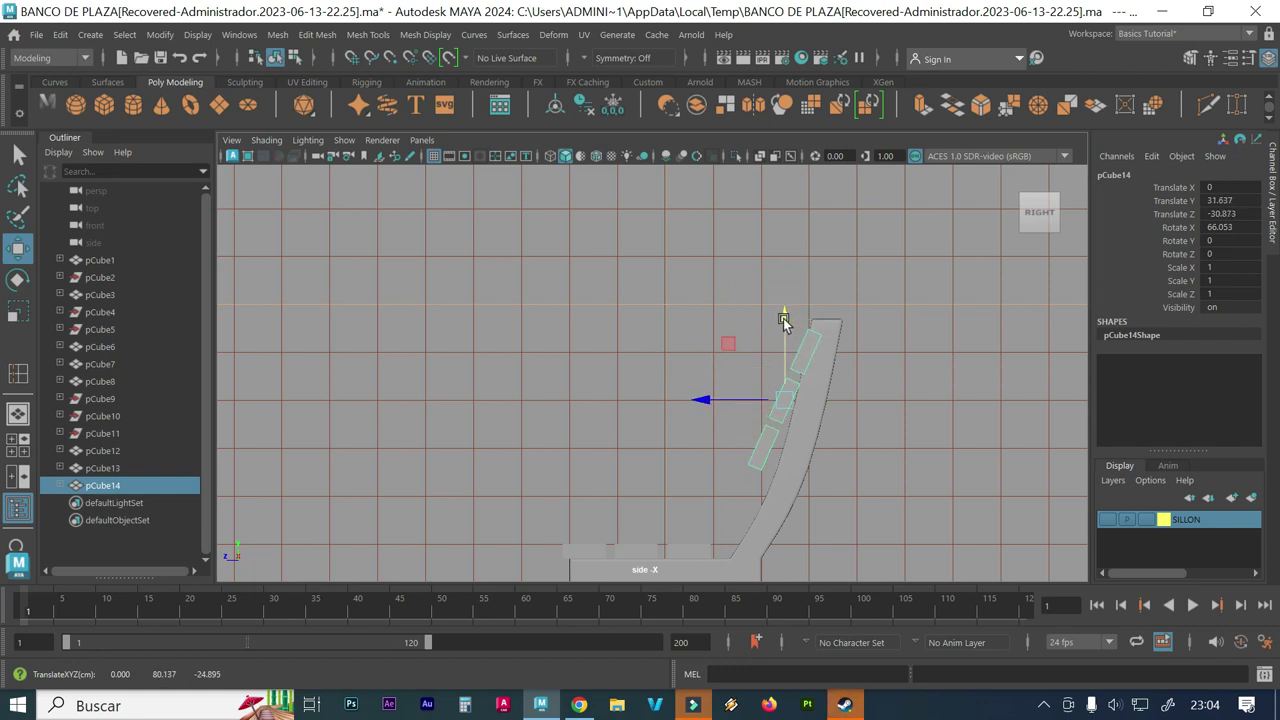
{"action": "key", "text": "e"}
{"action": "left_click_drag", "start_coordinate": [846, 357], "coordinate": [828, 358]}
{"action": "scroll", "coordinate": [914, 357], "scroll_direction": "up", "scroll_amount": 2}
{"action": "scroll", "coordinate": [971, 363], "scroll_direction": "up", "scroll_amount": 2}
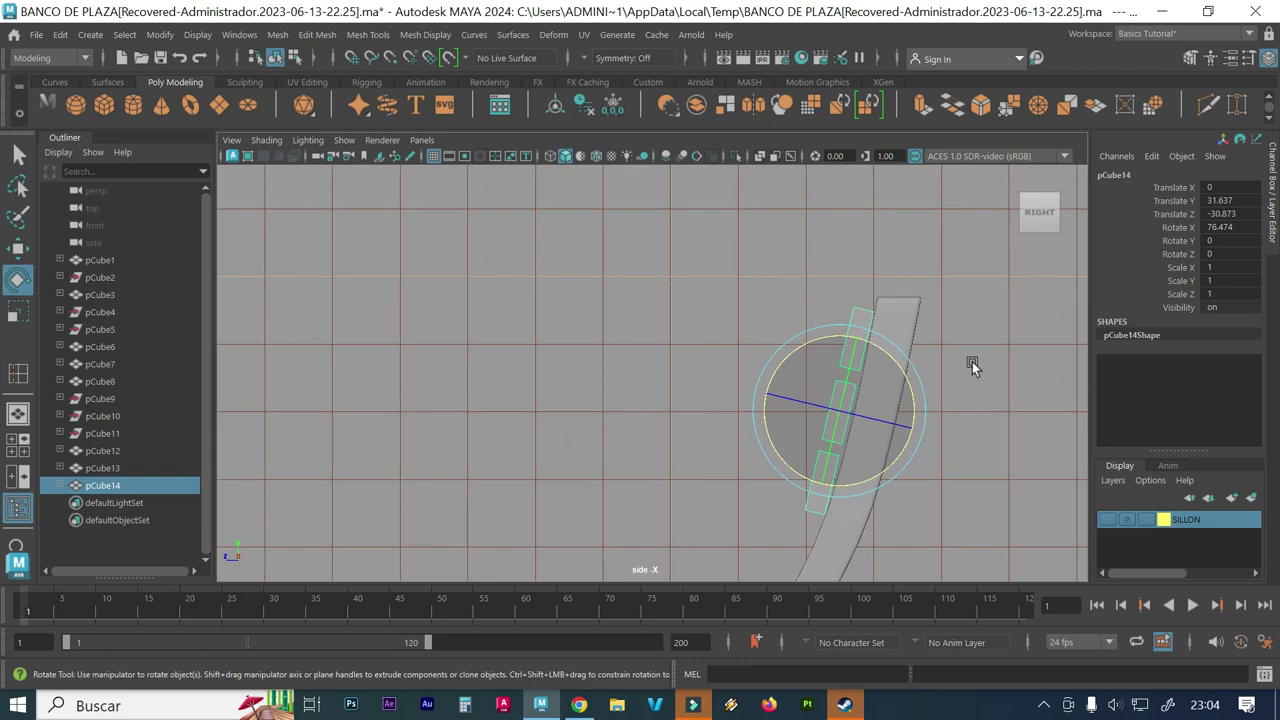
{"action": "middle_click_drag", "start_coordinate": [918, 381], "coordinate": [898, 385], "text": "alt"}
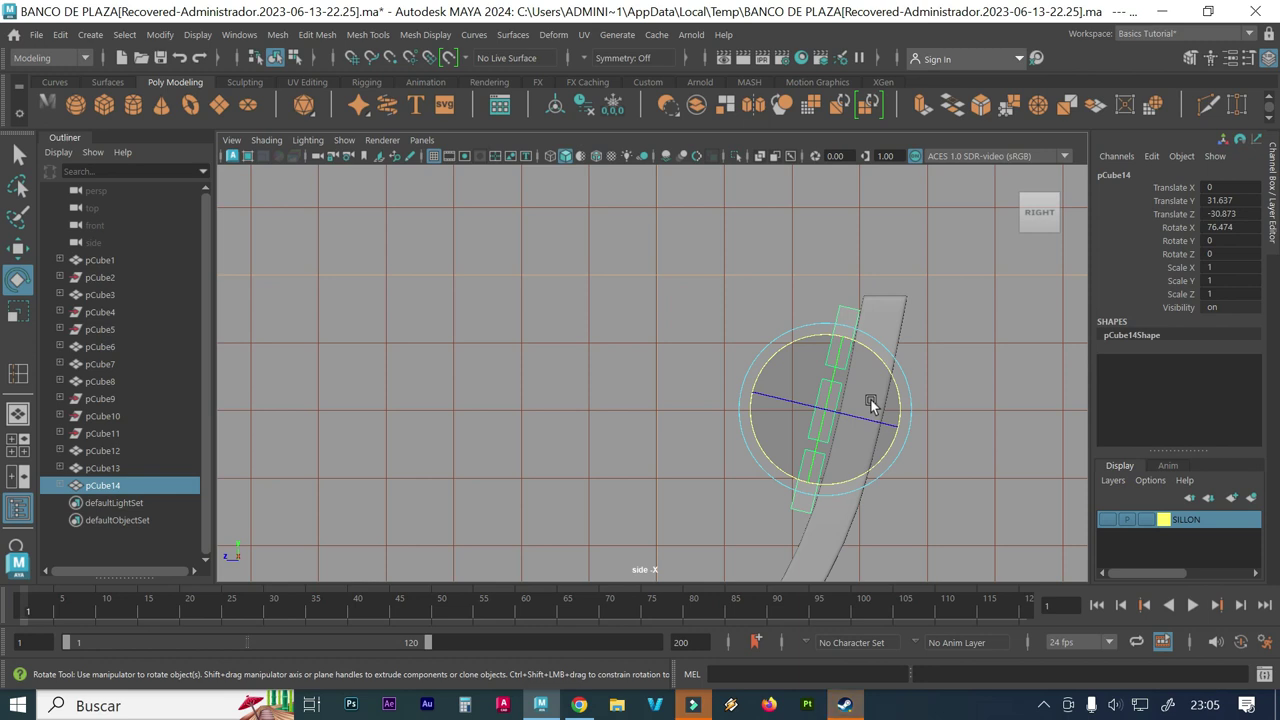
{"action": "key", "text": "w"}
{"action": "key", "text": "space"}
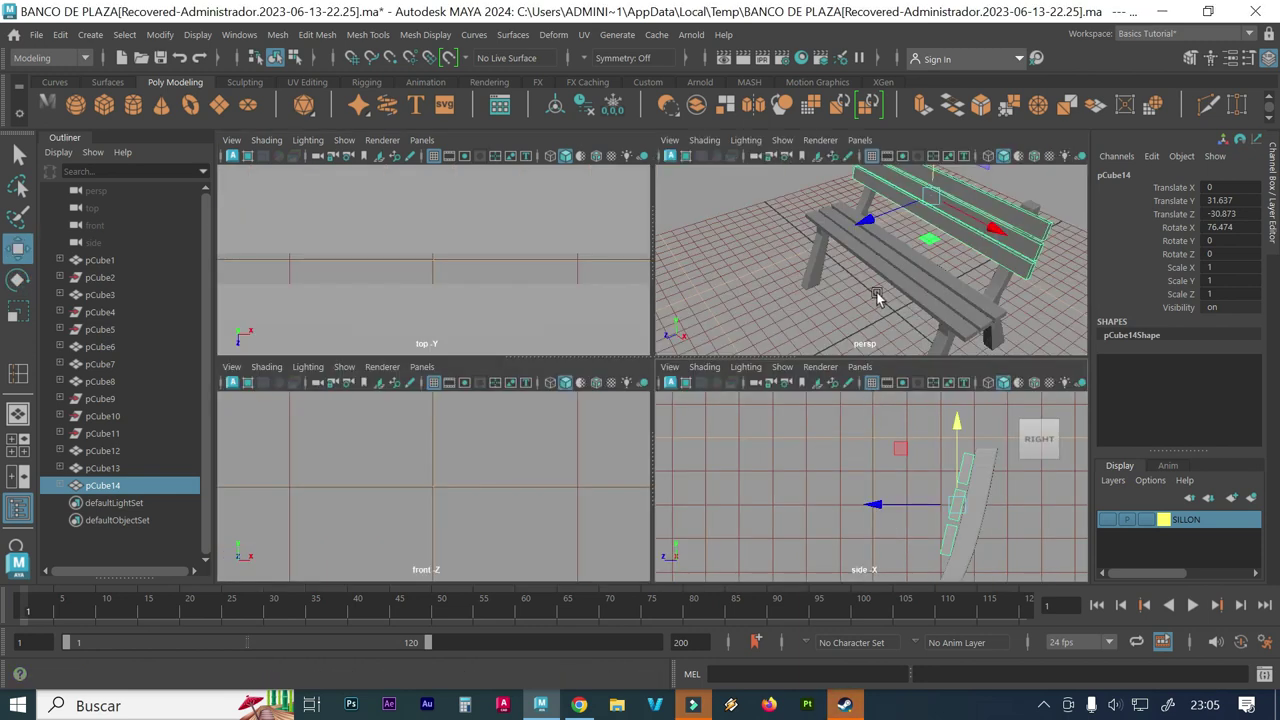
Step: Maximize the perspective view, deselect the backrest, and orbit around the finished bench
{"action": "key", "text": "space"}
{"action": "left_click", "coordinate": [588, 418]}
{"action": "scroll", "coordinate": [588, 418], "scroll_direction": "up", "scroll_amount": 2}
{"action": "scroll", "coordinate": [602, 423], "scroll_direction": "up", "scroll_amount": 3}
{"action": "mouse_move", "coordinate": [703, 423]}
{"action": "left_mouse_down", "text": "alt"}
{"action": "mouse_move", "coordinate": [766, 417]}
{"action": "mouse_move", "coordinate": [629, 399]}
{"action": "left_mouse_up", "text": "alt"}
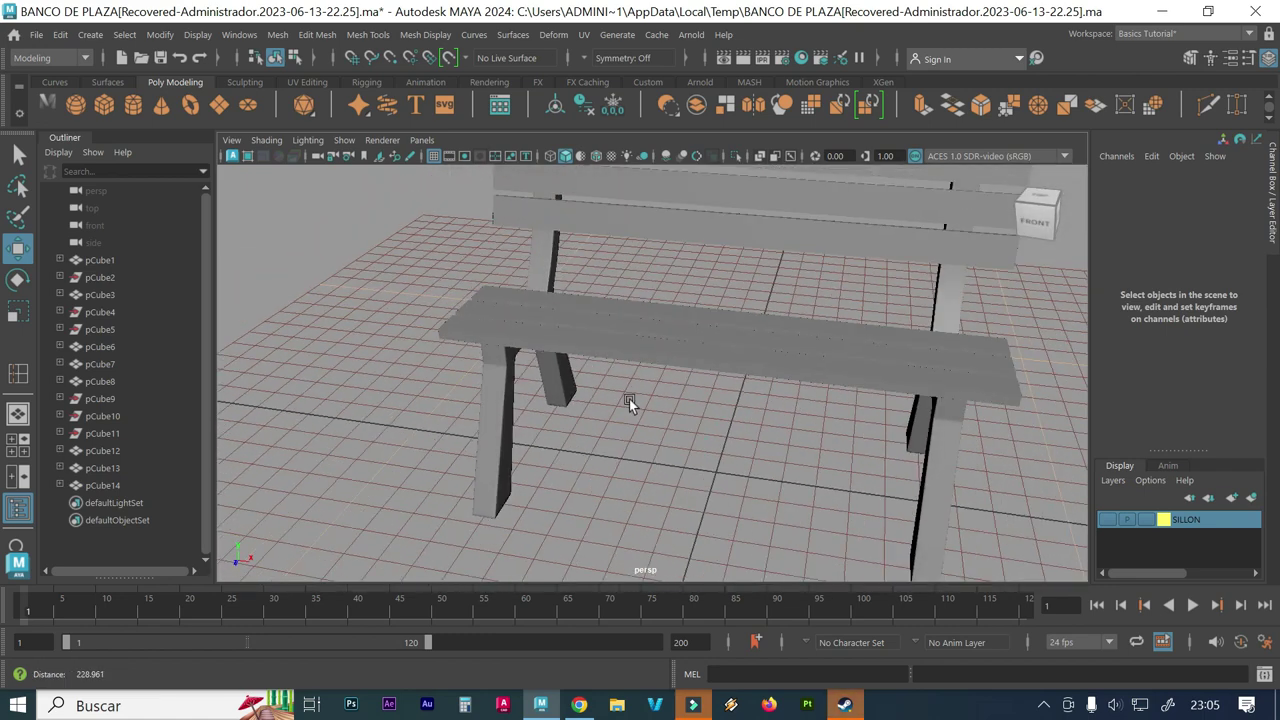
{"action": "scroll", "coordinate": [629, 399], "scroll_direction": "down", "scroll_amount": 3}
{"action": "mouse_move", "coordinate": [777, 394]}
{"action": "left_mouse_down", "text": "alt"}
{"action": "mouse_move", "coordinate": [663, 391]}
{"action": "mouse_move", "coordinate": [695, 390]}
{"action": "left_mouse_up", "text": "alt"}
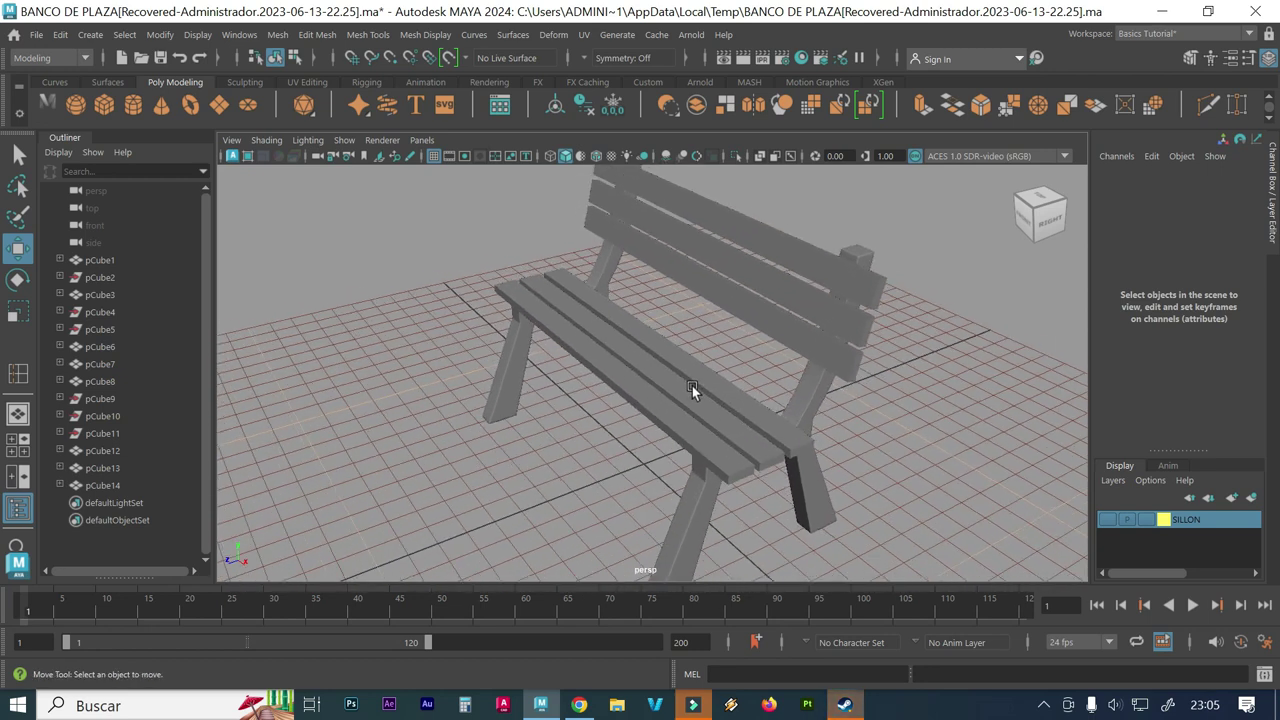
{"action": "left_click_drag", "start_coordinate": [692, 386], "coordinate": [660, 386], "text": "alt"}
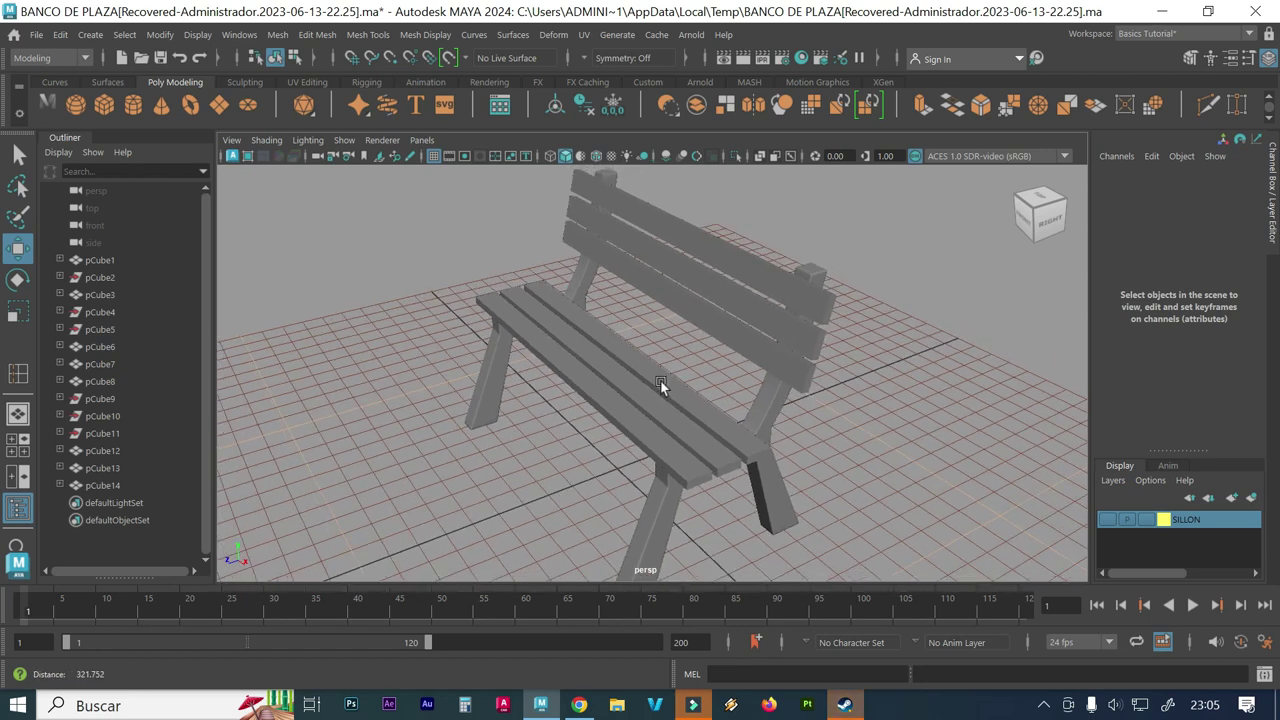